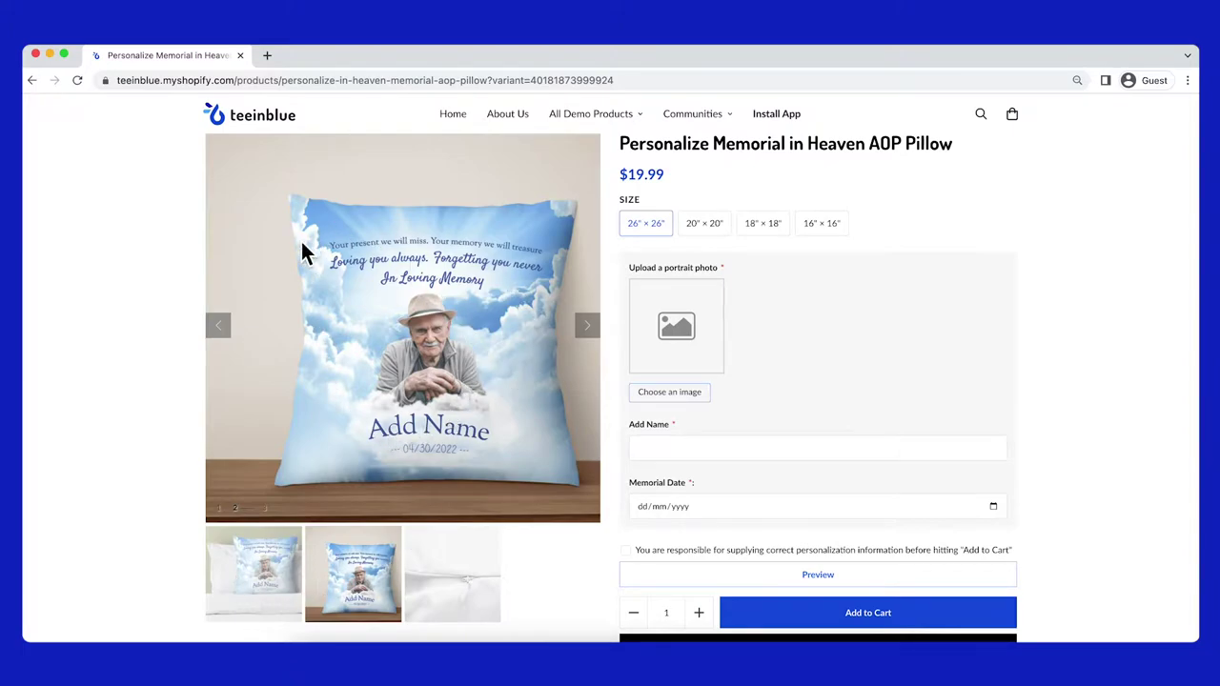
Upload image.jpeg as the pillow's portrait photo and enlarge the crop area to take in the man's shoulders
{"action": "left_click", "coordinate": [671, 395]}
{"action": "left_click", "coordinate": [515, 250]}
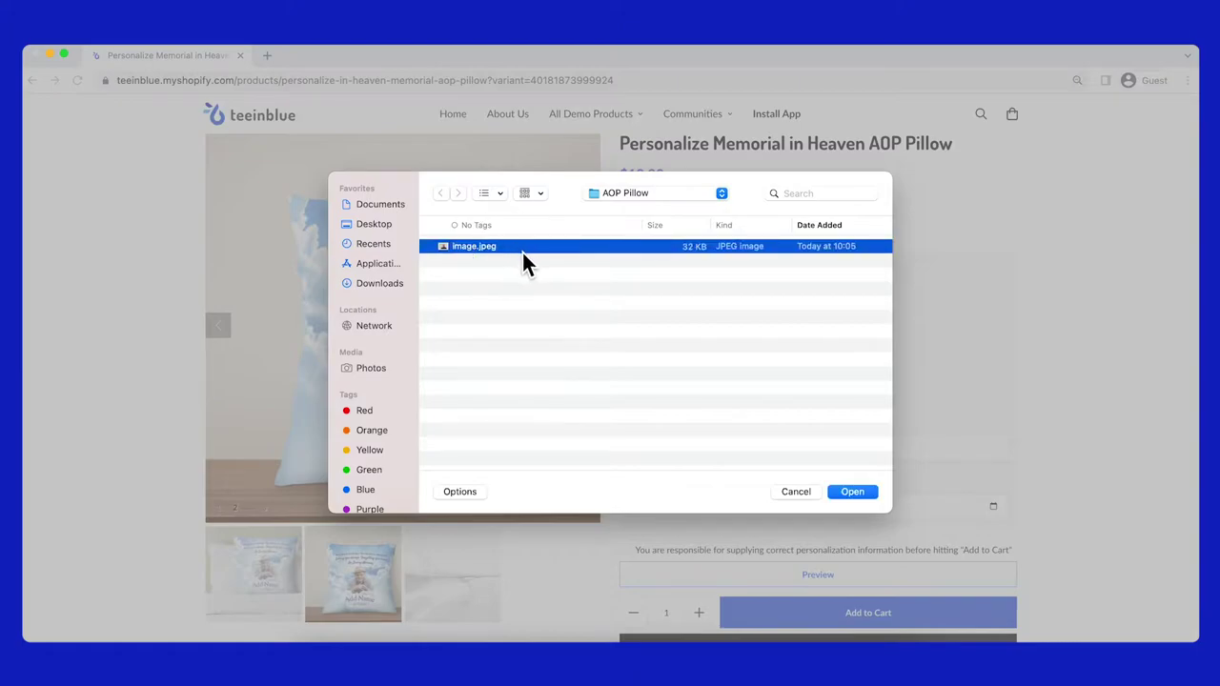
{"action": "left_click", "coordinate": [854, 492]}
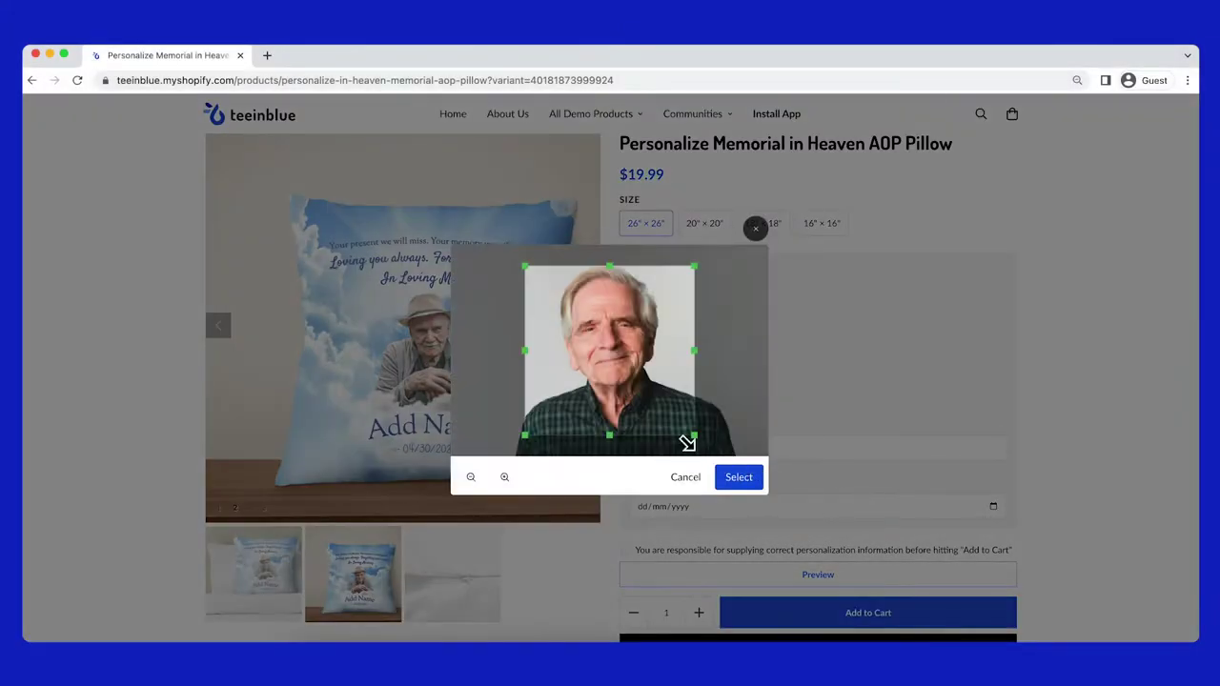
{"action": "left_click_drag", "start_coordinate": [661, 413], "coordinate": [741, 486]}
{"action": "left_click", "coordinate": [747, 479]}
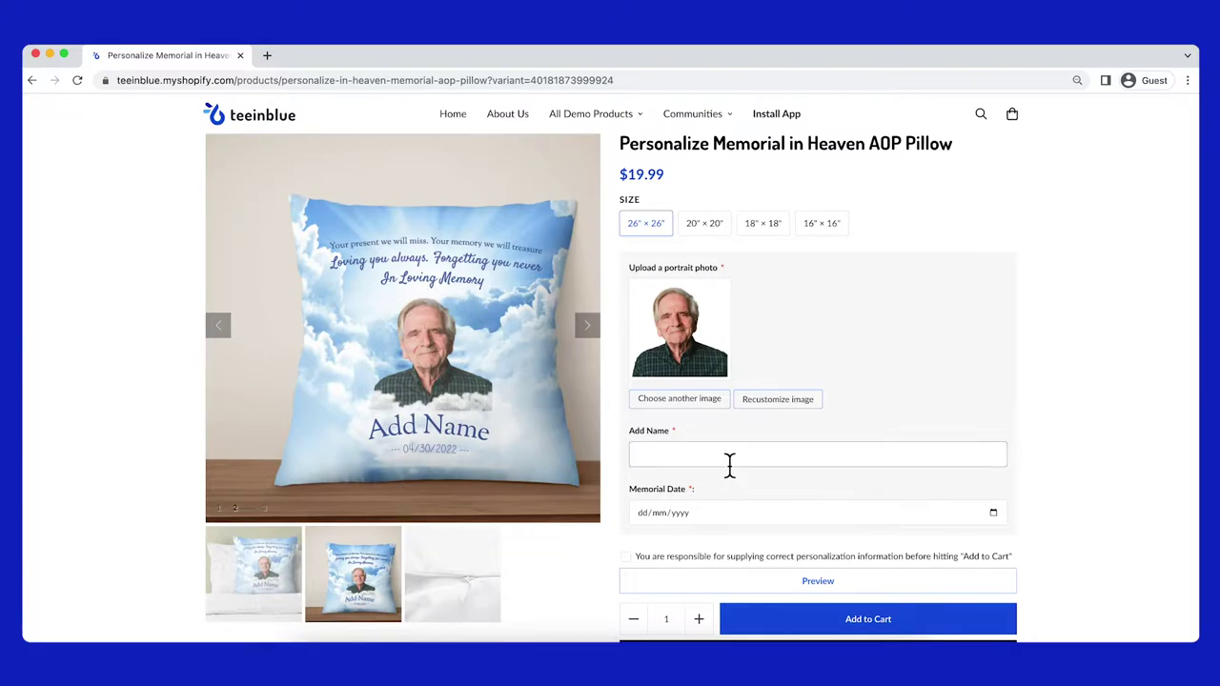
Fill in the memorial person's name, set the memorial date to 17/06/2020 and request a preview of the pillow
{"action": "type", "text": "Johny"}
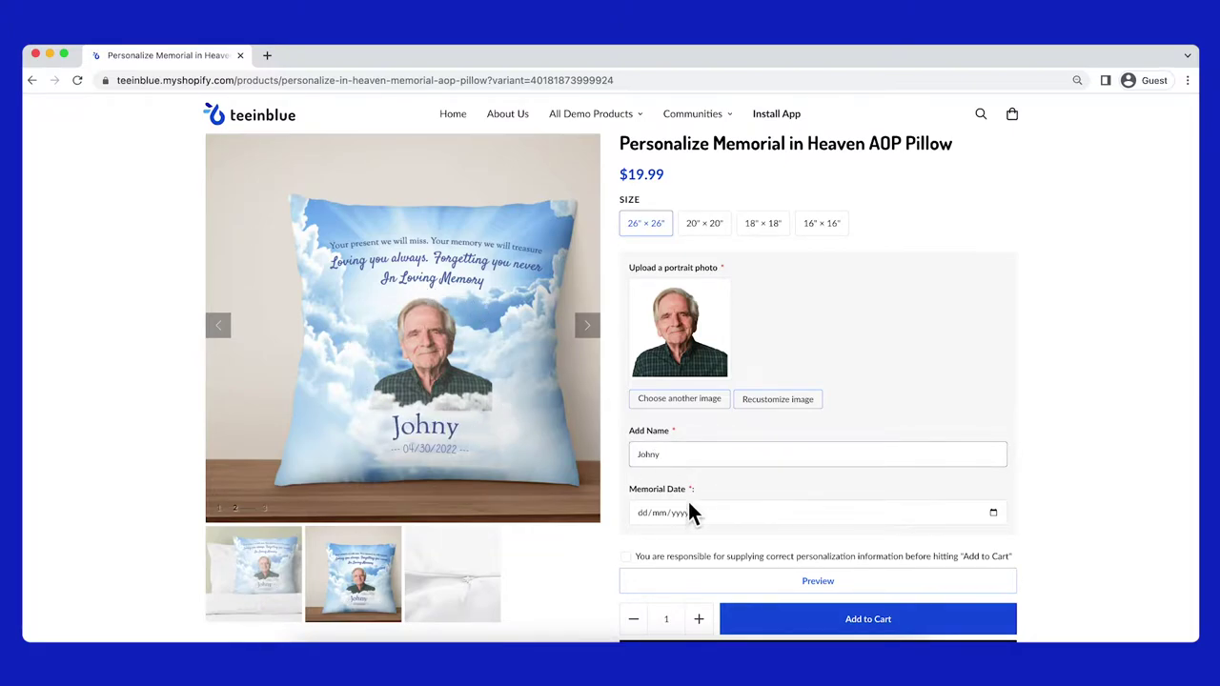
{"action": "left_click", "coordinate": [994, 512]}
{"action": "left_click", "coordinate": [686, 401]}
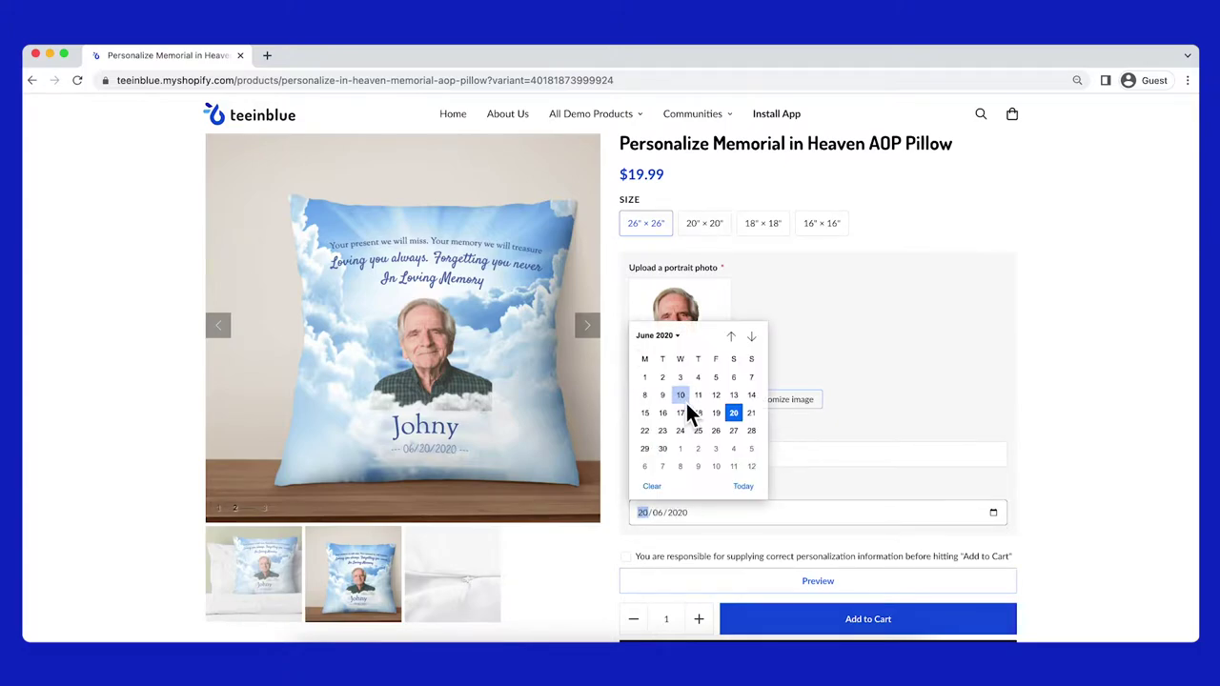
{"action": "left_click", "coordinate": [685, 414]}
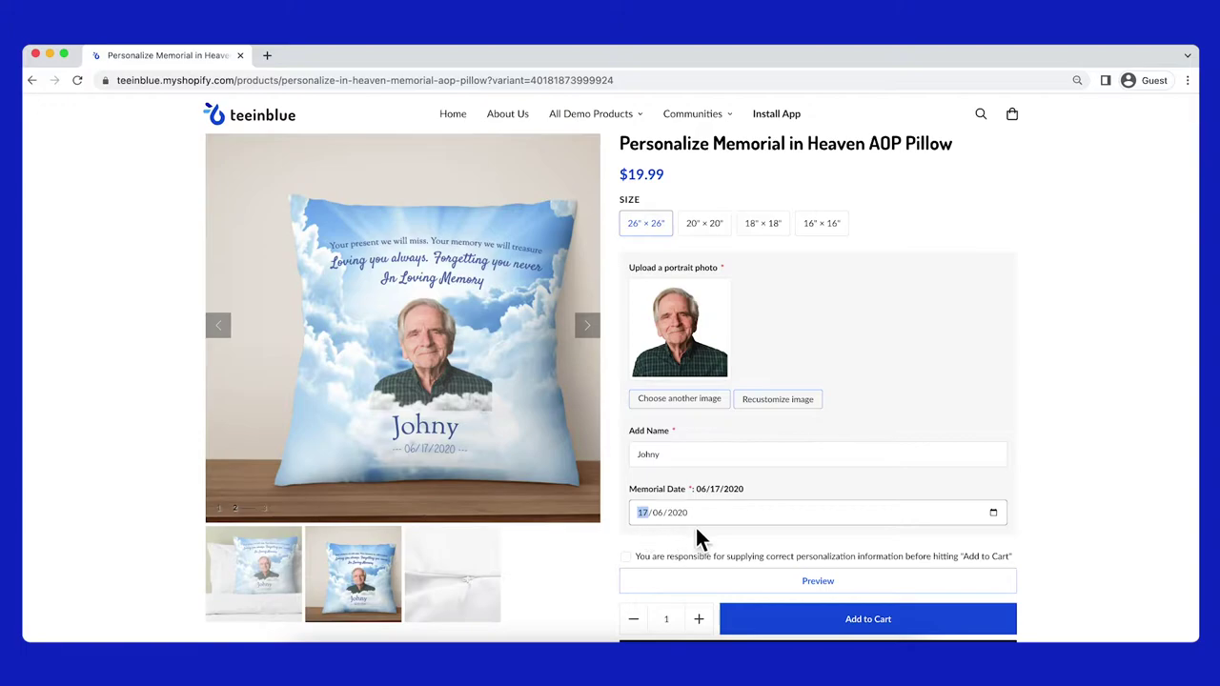
{"action": "left_click", "coordinate": [782, 583]}
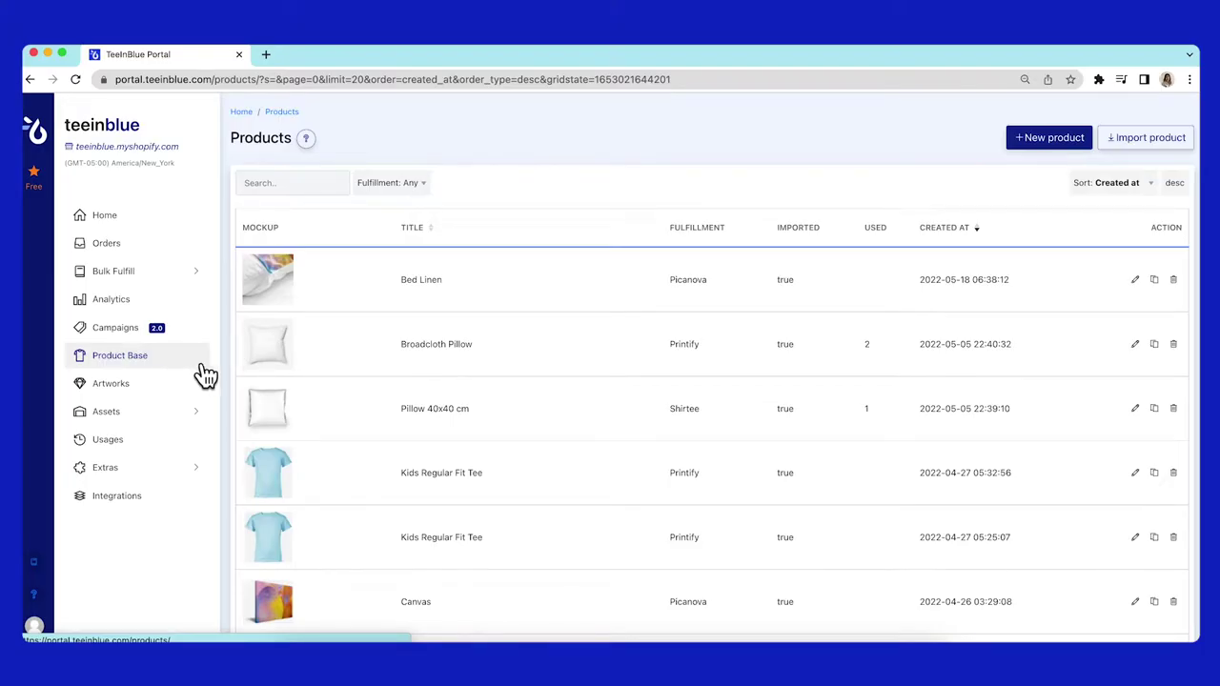
Start a product import from fulfillment and search Printify's catalog for "pillow"
{"action": "left_click", "coordinate": [1118, 143]}
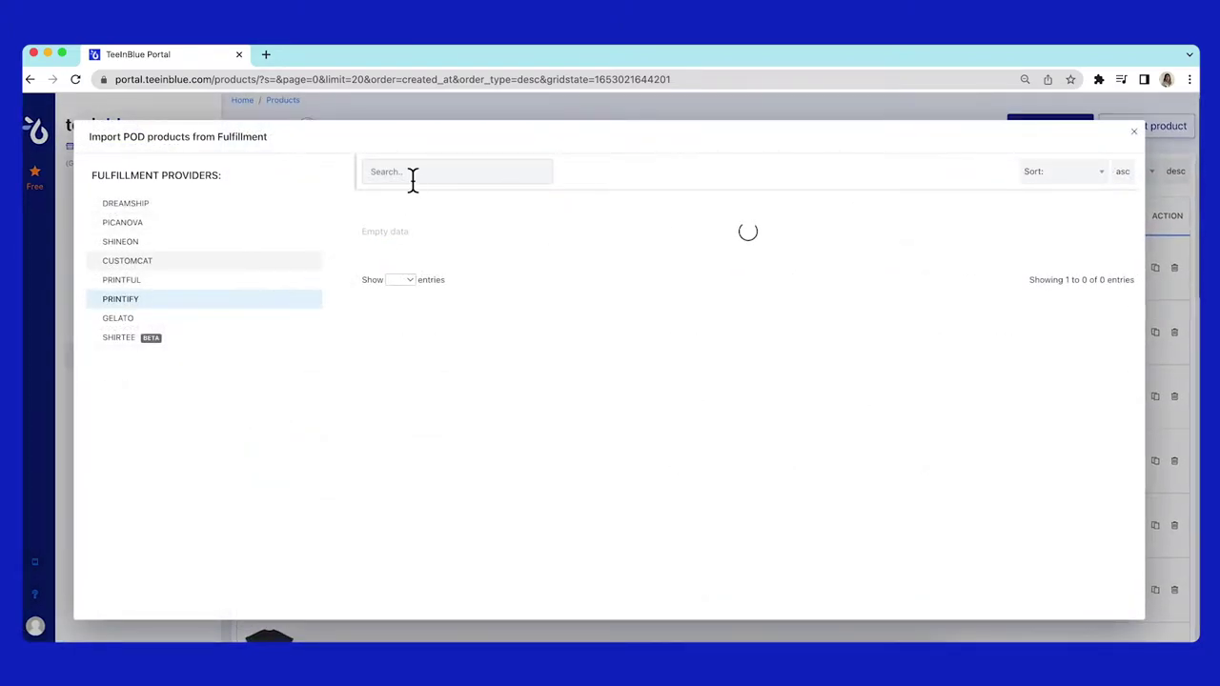
{"action": "left_click", "coordinate": [413, 174]}
{"action": "type", "text": "pillow"}
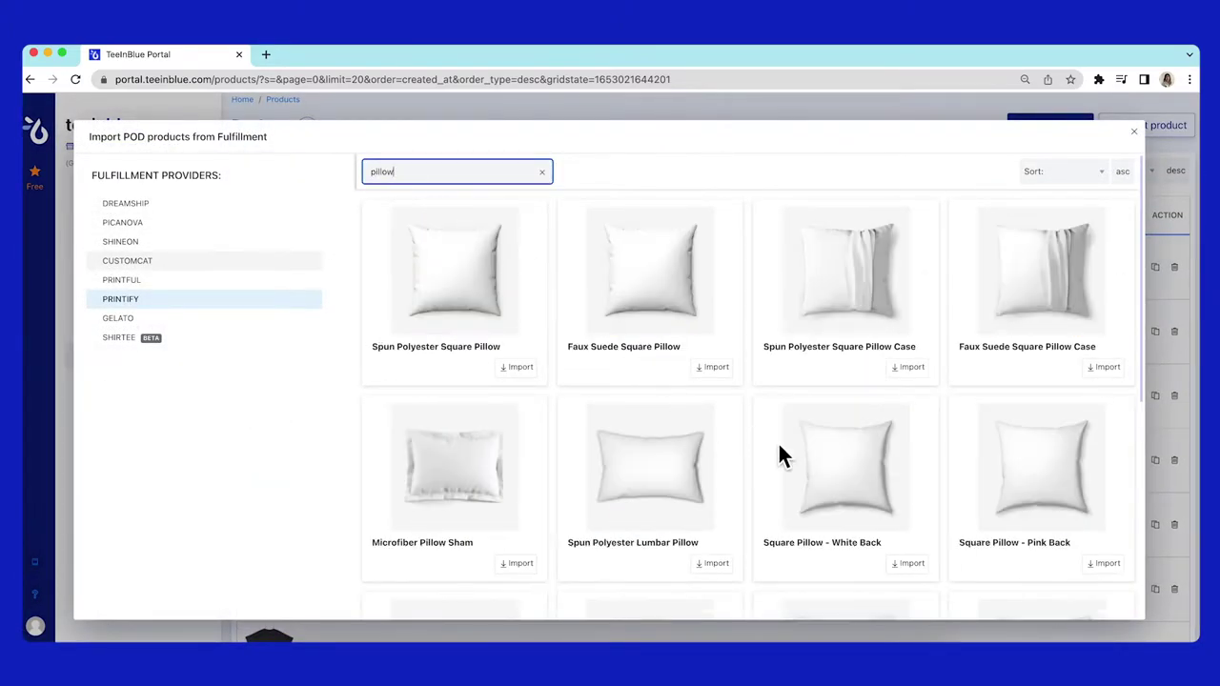
{"action": "scroll", "coordinate": [779, 448], "scroll_direction": "down", "scroll_amount": 3}
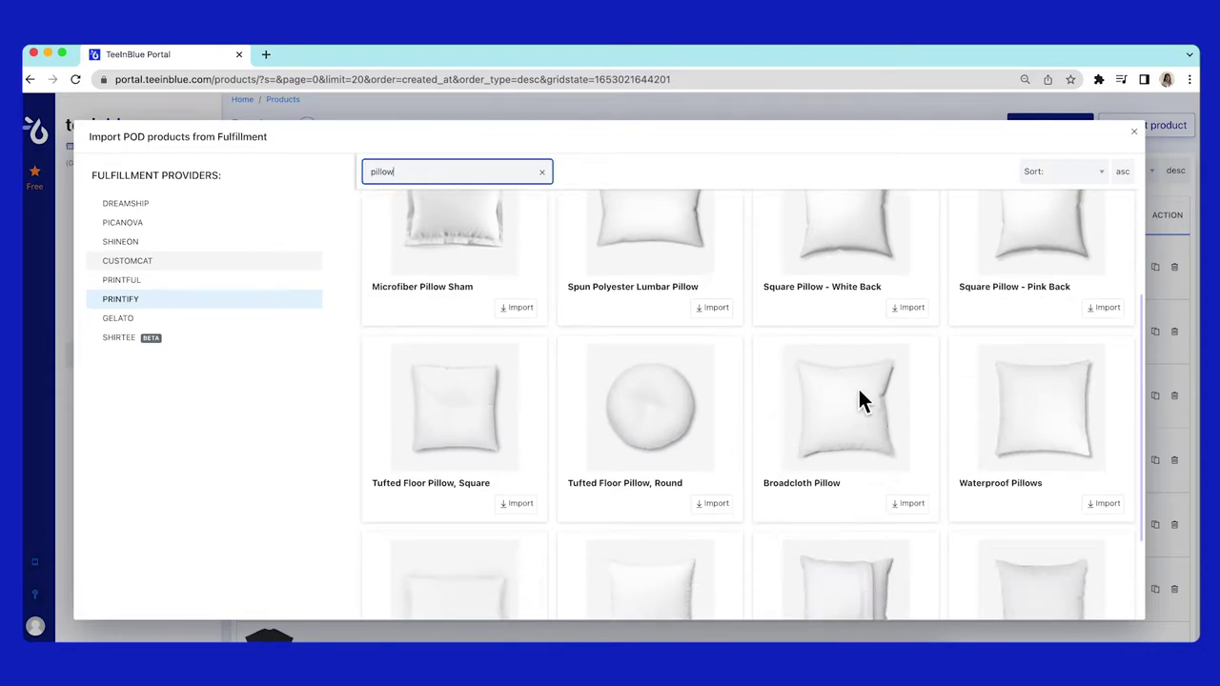
Import the Broadcloth Pillow with Catalyst Fabric Solutions as the print provider
{"action": "left_click", "coordinate": [902, 507]}
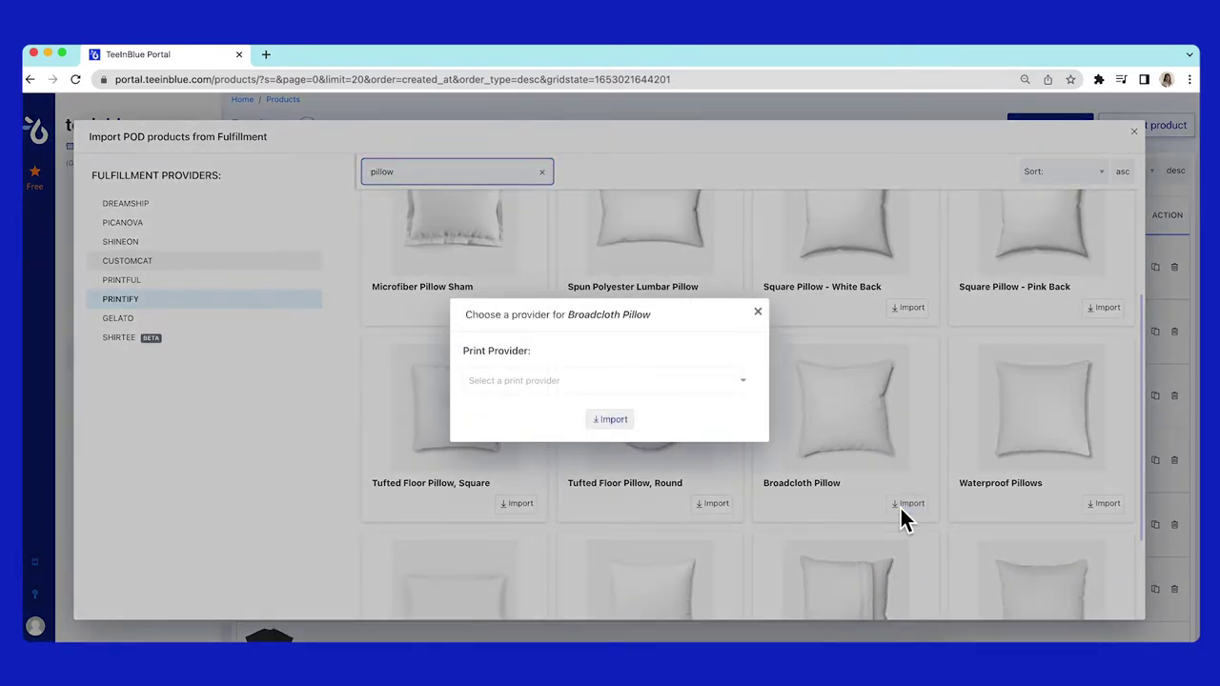
{"action": "left_click", "coordinate": [645, 381]}
{"action": "left_click", "coordinate": [591, 410]}
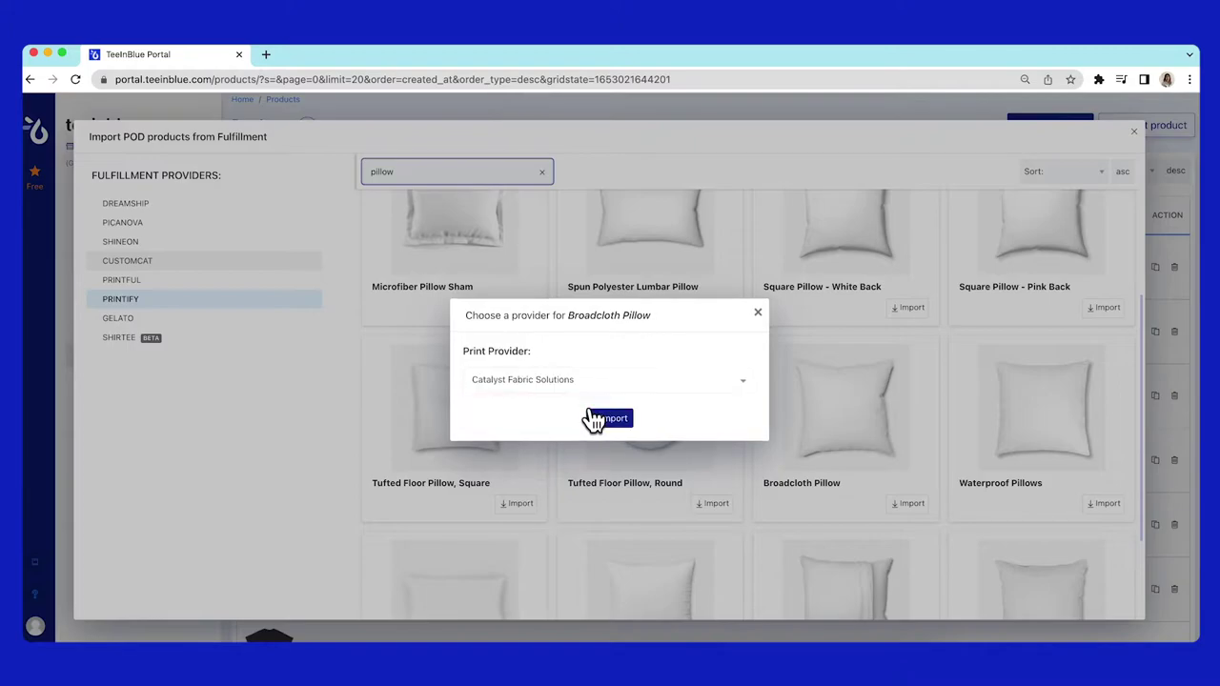
{"action": "left_click", "coordinate": [615, 419]}
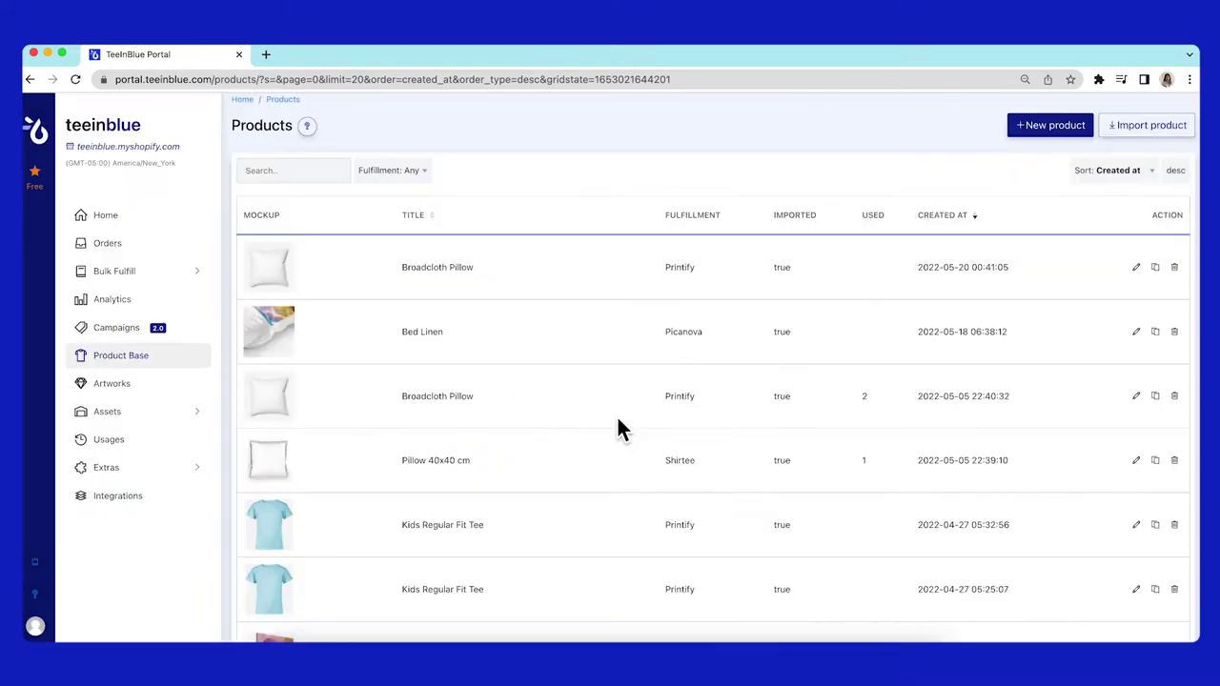
Open the newly imported Broadcloth Pillow for editing, select all its variants and enter a price of 19.99 USD
{"action": "left_click", "coordinate": [1134, 266]}
{"action": "scroll", "coordinate": [1000, 343], "scroll_direction": "down", "scroll_amount": 5}
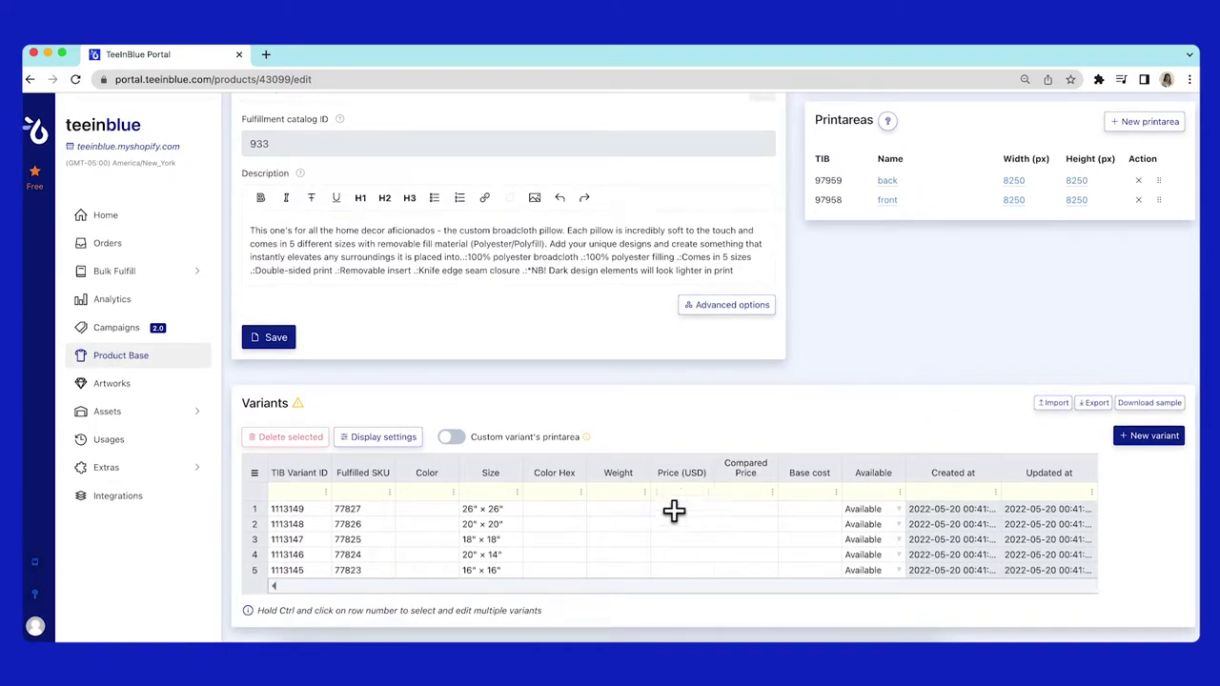
{"action": "left_click", "coordinate": [255, 472]}
{"action": "double_click", "coordinate": [703, 511]}
{"action": "type", "text": "19.99"}
{"action": "key", "text": "Return"}
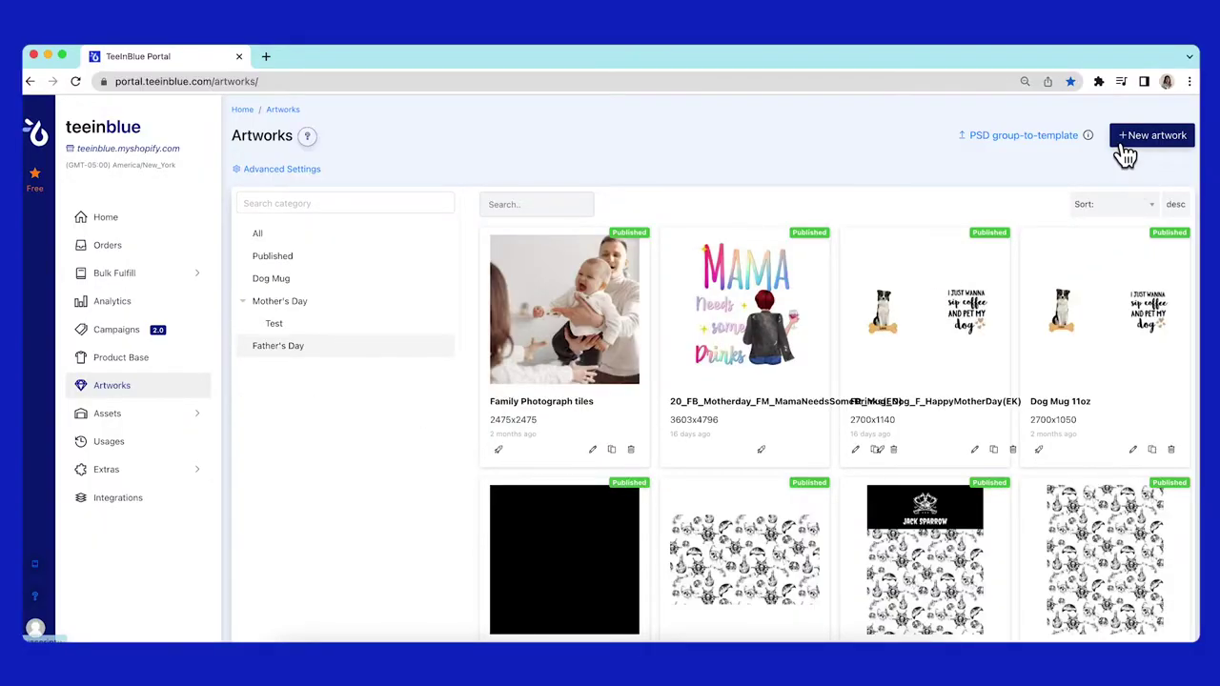
Create a new artwork and import its 8250 × 8250 px size from the Broadcloth Pillow's front printarea
{"action": "left_click", "coordinate": [1126, 143]}
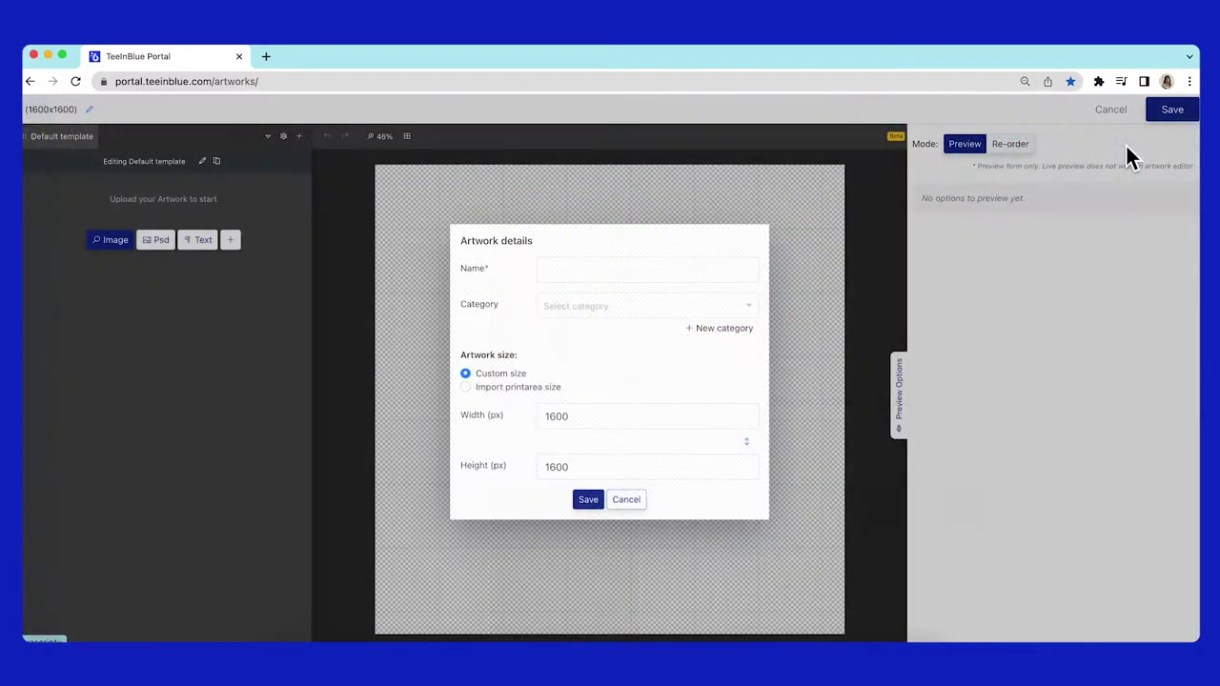
{"action": "left_click", "coordinate": [531, 391]}
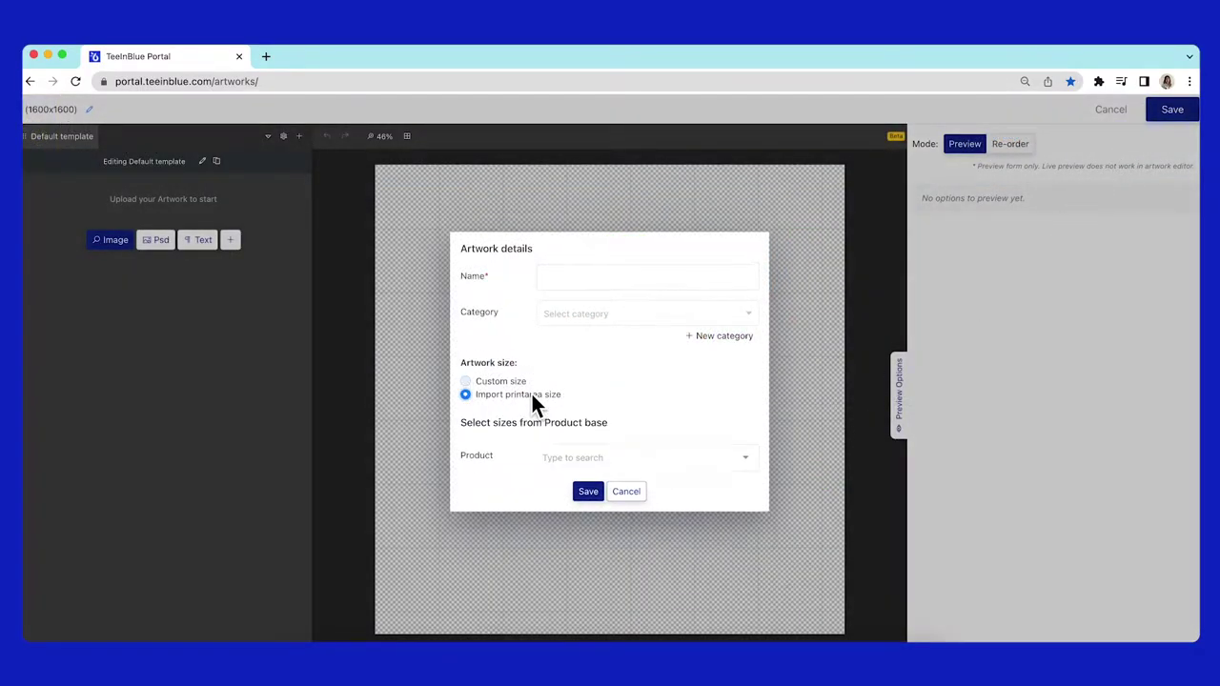
{"action": "left_click", "coordinate": [661, 460]}
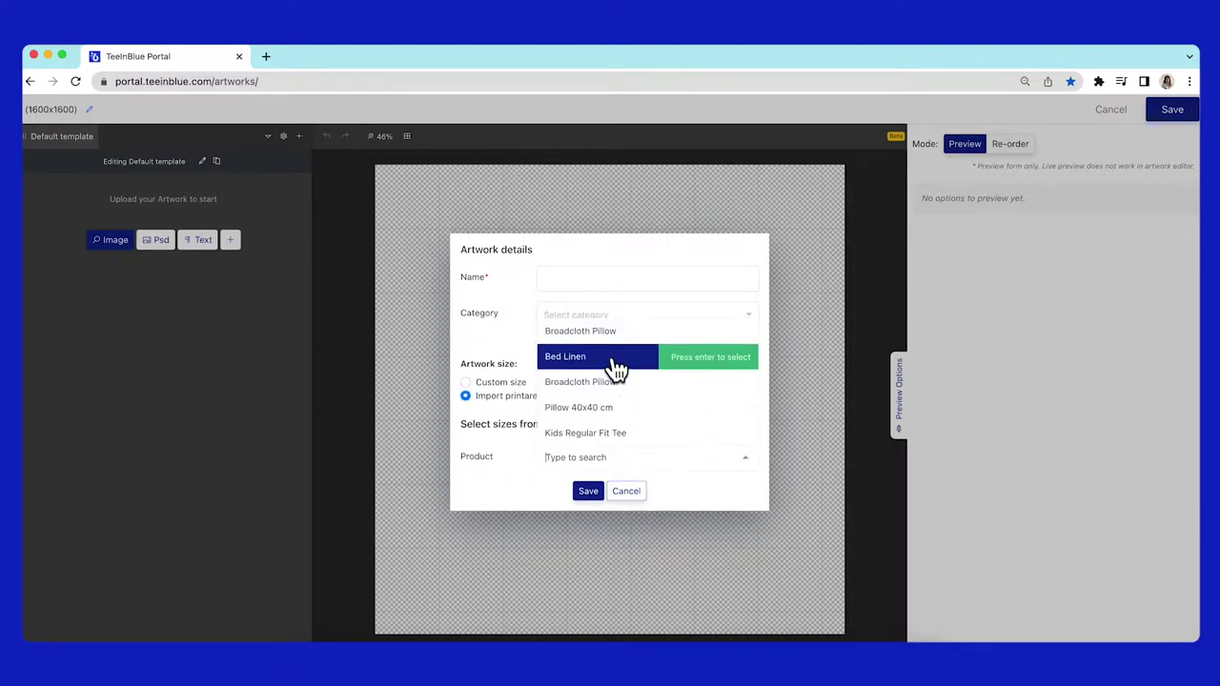
{"action": "left_click", "coordinate": [696, 346]}
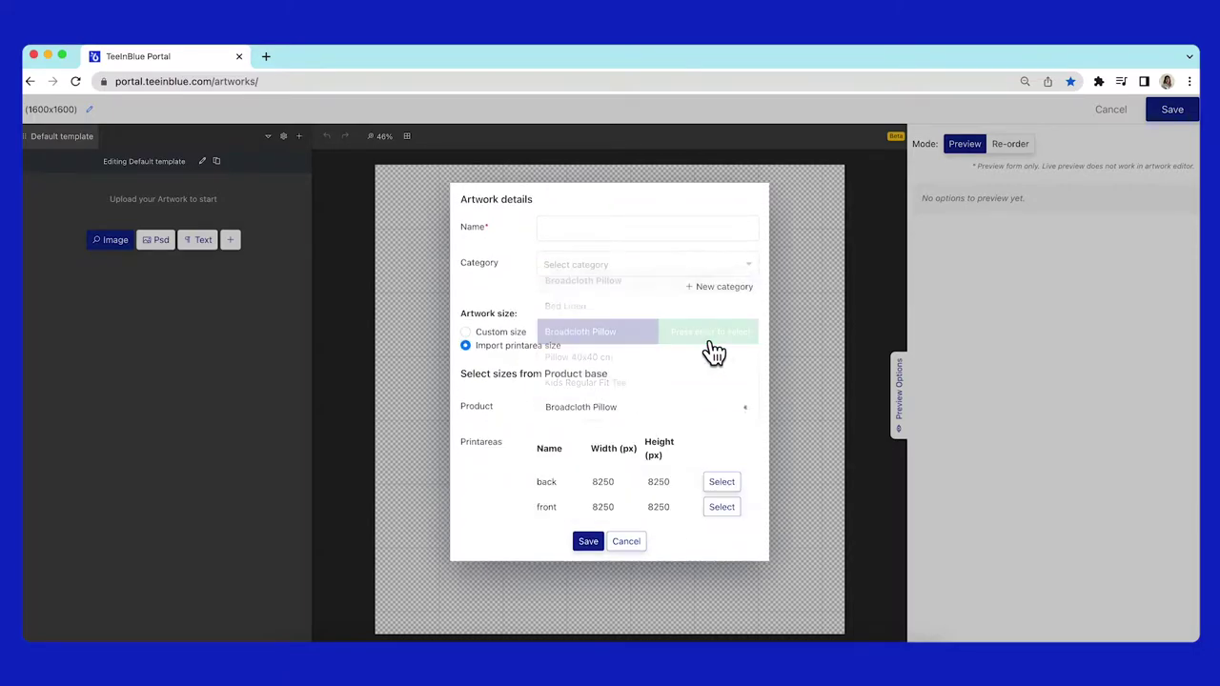
{"action": "left_click", "coordinate": [734, 508]}
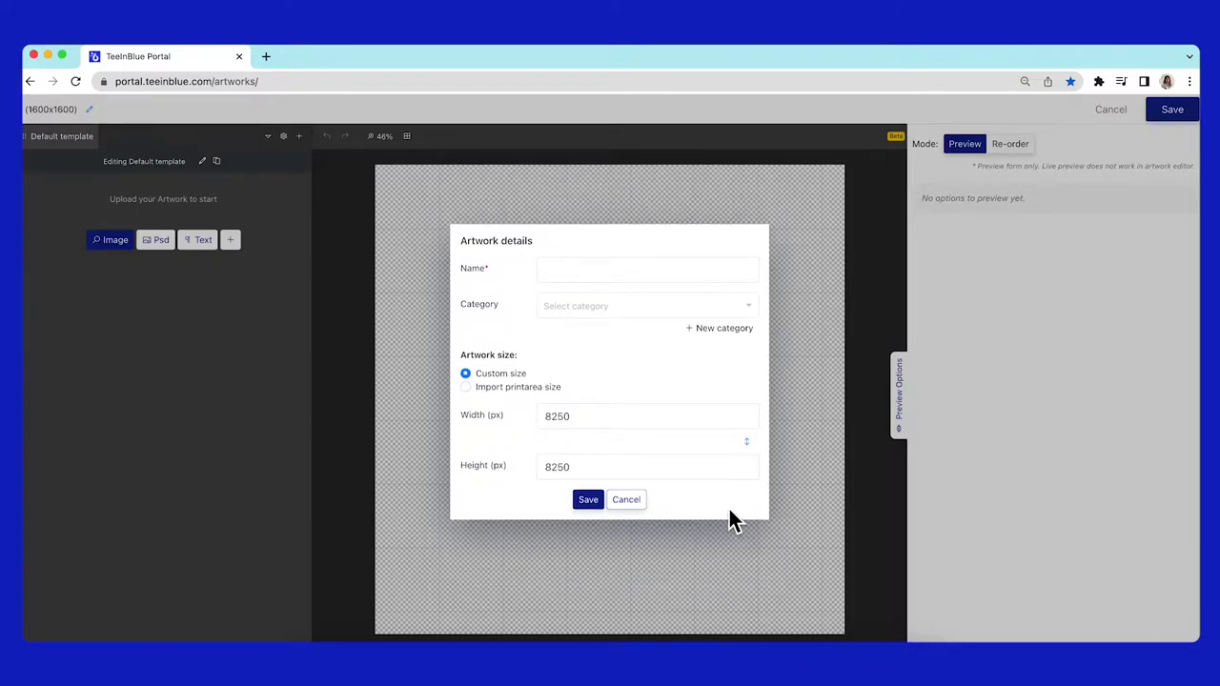
Name the artwork "AOP Pillow" and save its details
{"action": "left_click", "coordinate": [636, 282]}
{"action": "type", "text": "AOP Pillow"}
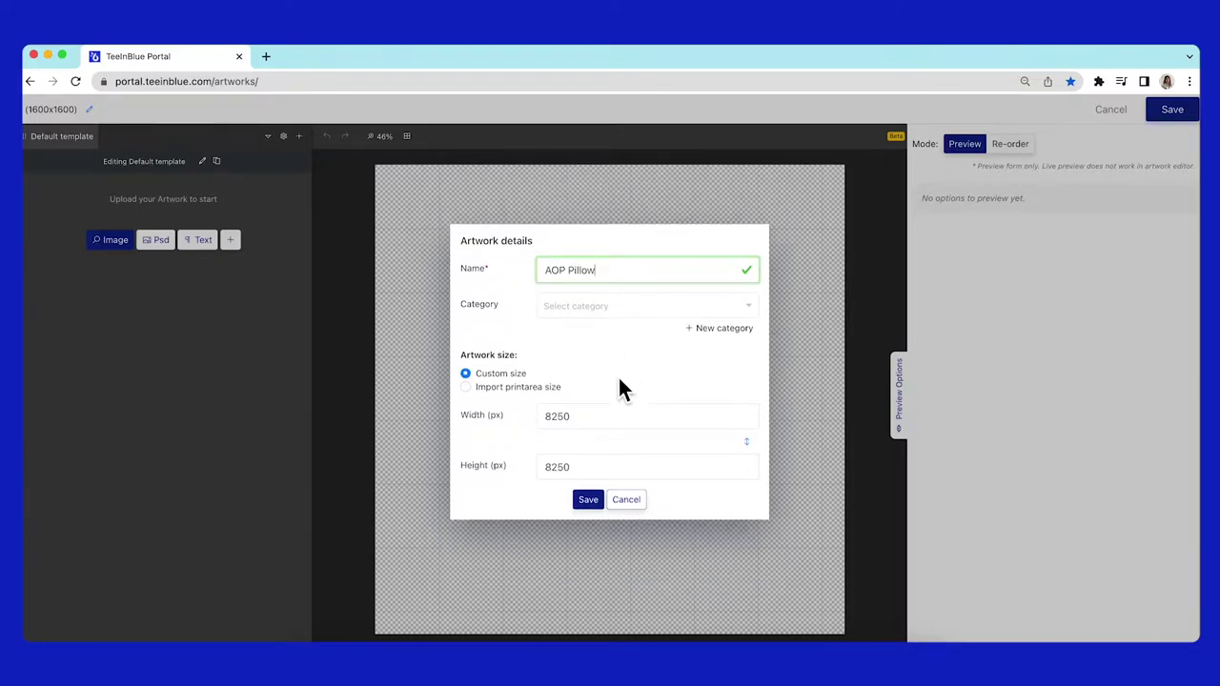
{"action": "left_click", "coordinate": [591, 501]}
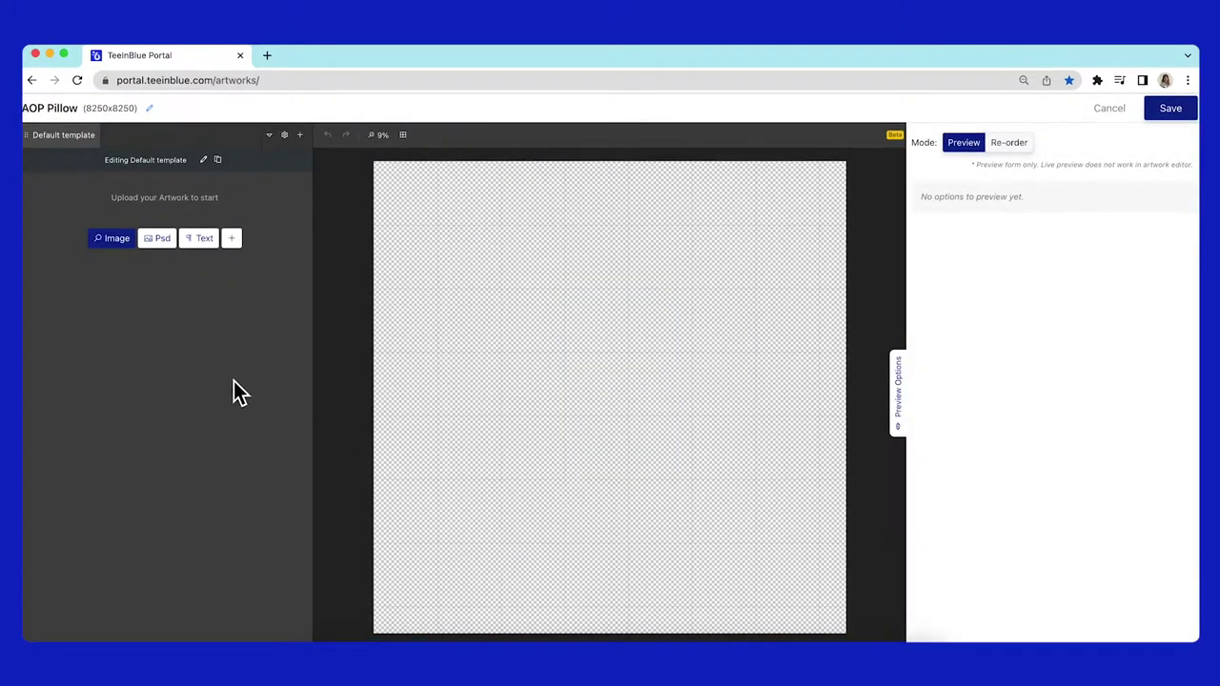
Add the 2500x2498 heavenly stairway image, align it to the canvas's upper-left corner and enlarge it to fill the canvas
{"action": "left_click", "coordinate": [118, 239]}
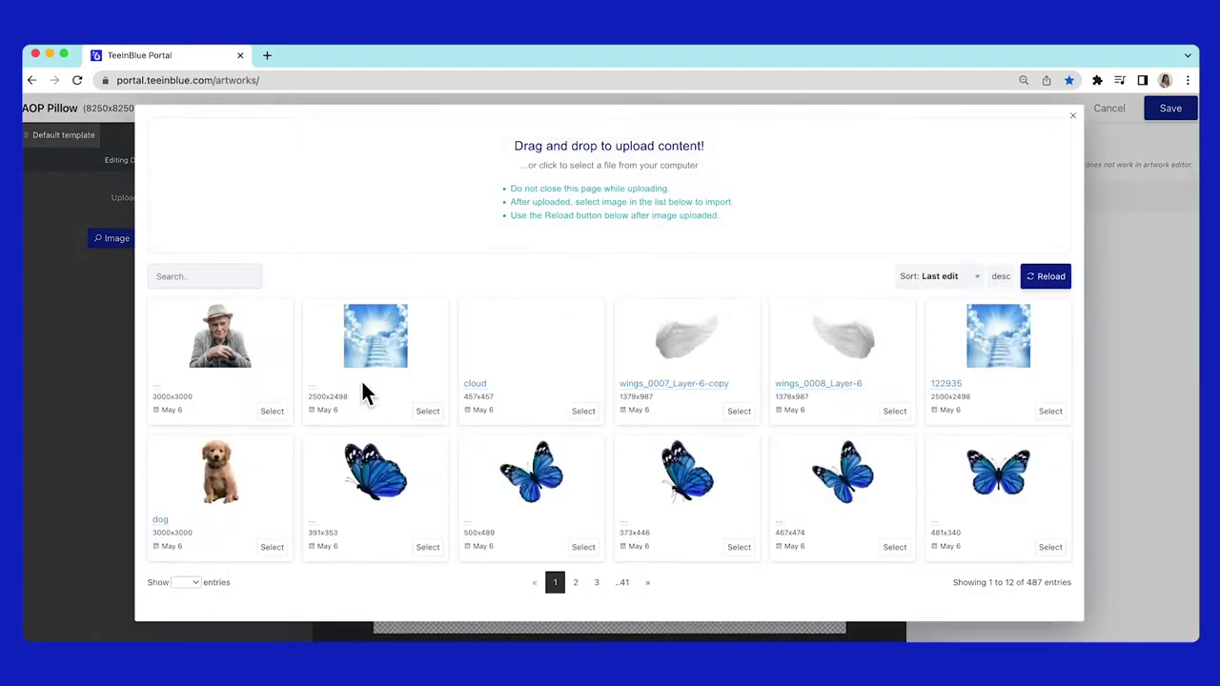
{"action": "left_click", "coordinate": [427, 413]}
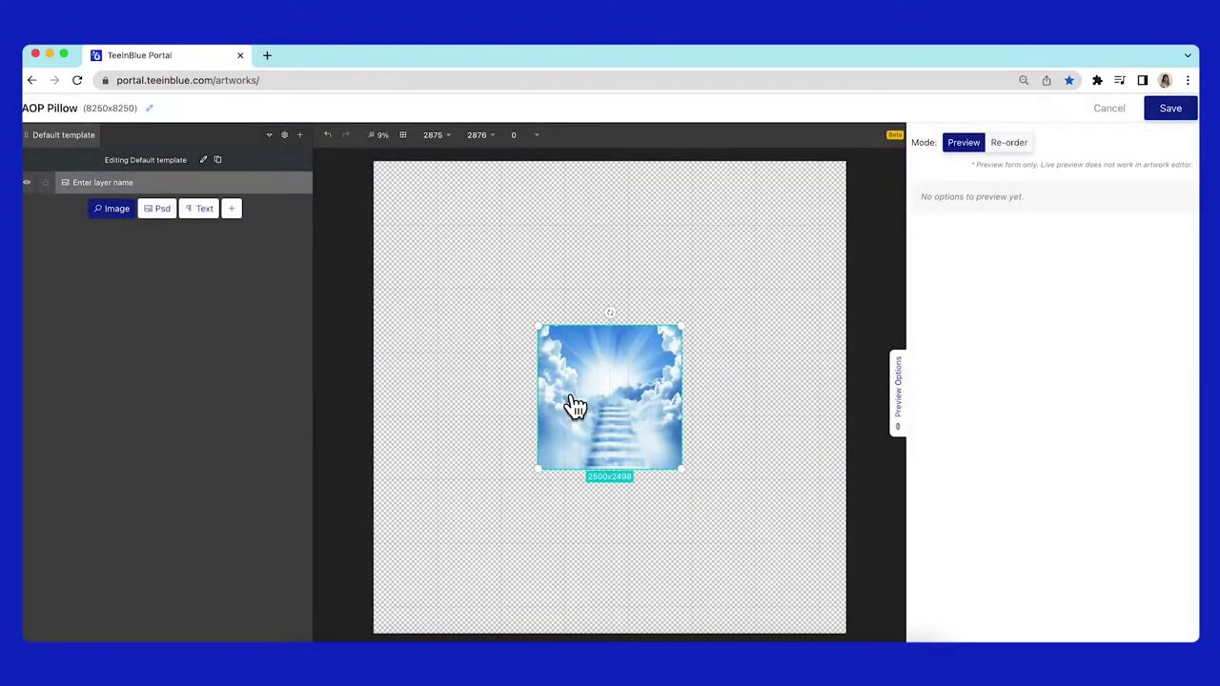
{"action": "left_click_drag", "start_coordinate": [576, 405], "coordinate": [409, 245]}
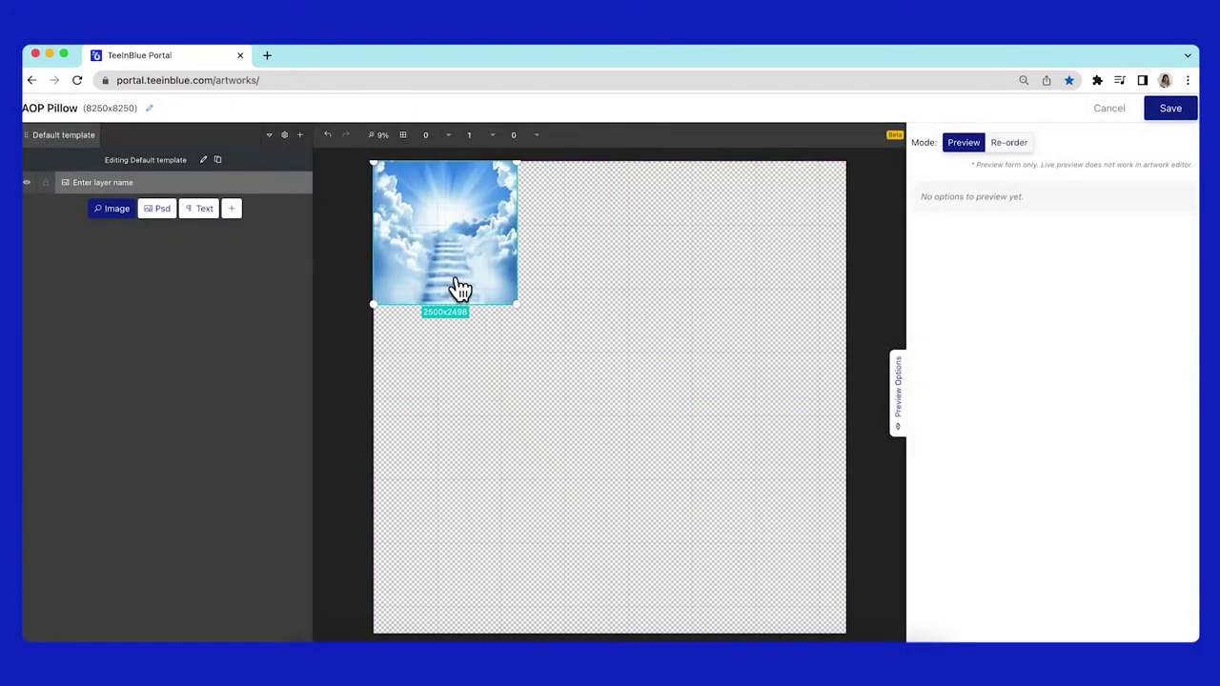
{"action": "left_click_drag", "start_coordinate": [514, 301], "coordinate": [848, 631]}
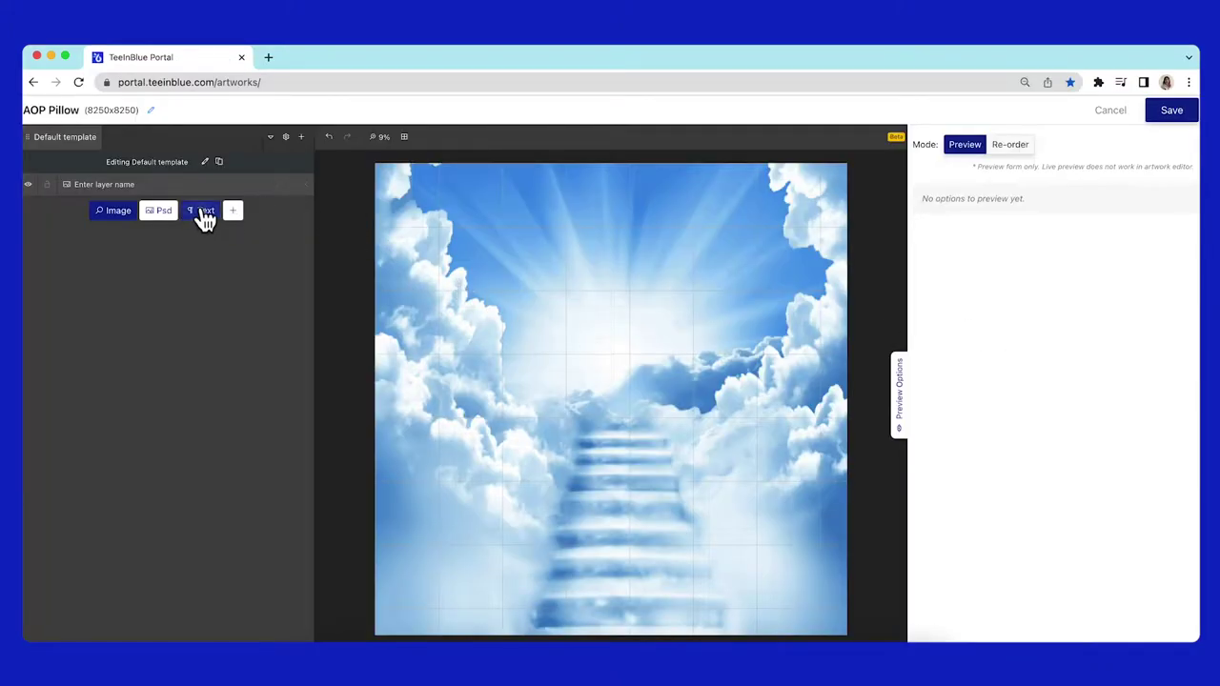
Add a text layer reading "Your present we will miss. Your memory we will treasure" and move it down over the stairs
{"action": "left_click", "coordinate": [200, 209]}
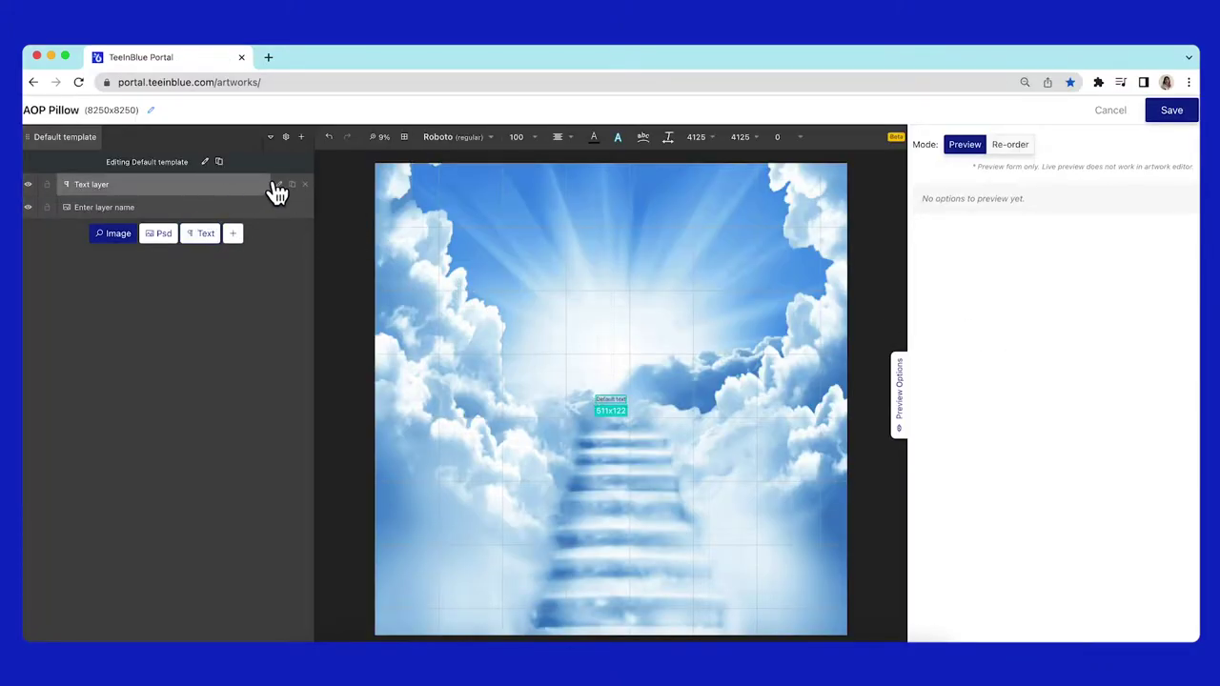
{"action": "left_click", "coordinate": [279, 184]}
{"action": "triple_click", "coordinate": [123, 217]}
{"action": "type", "text": "Your present we will miss. Your memory we will treasure"}
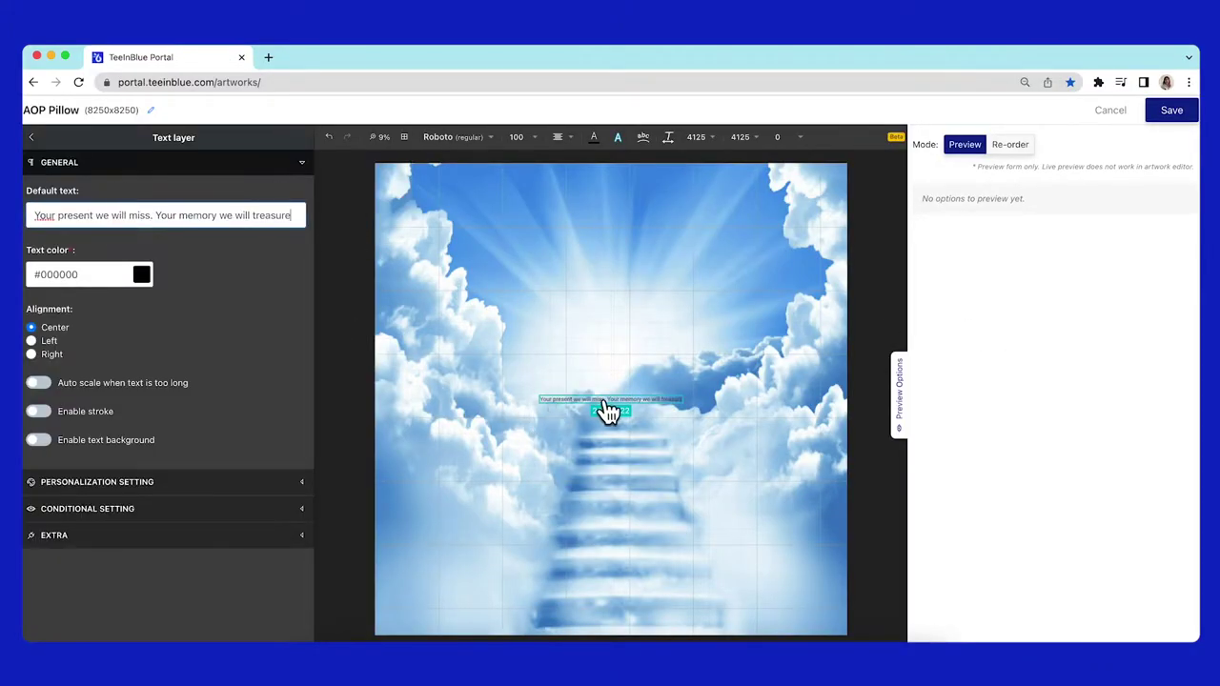
{"action": "left_click_drag", "start_coordinate": [610, 409], "coordinate": [608, 475]}
Set the text layer's font to OFL Sorts Mill Goudy TT at size 250
{"action": "left_click", "coordinate": [475, 138]}
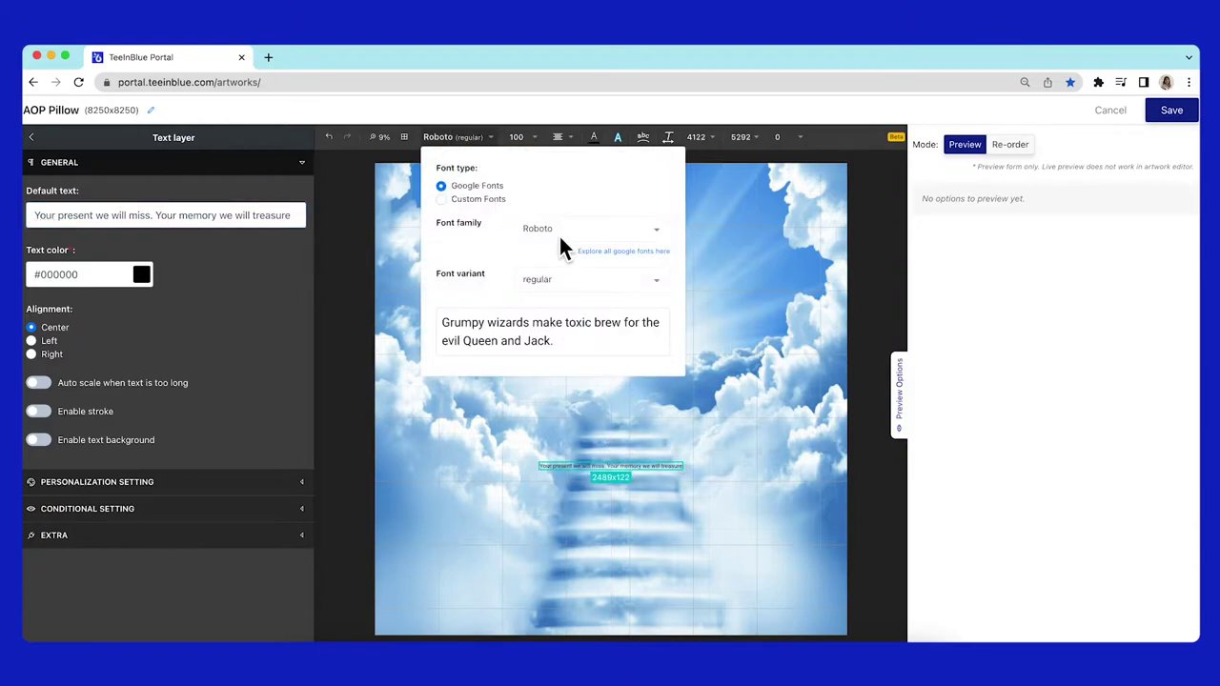
{"action": "left_click", "coordinate": [567, 230]}
{"action": "type", "text": "ofl"}
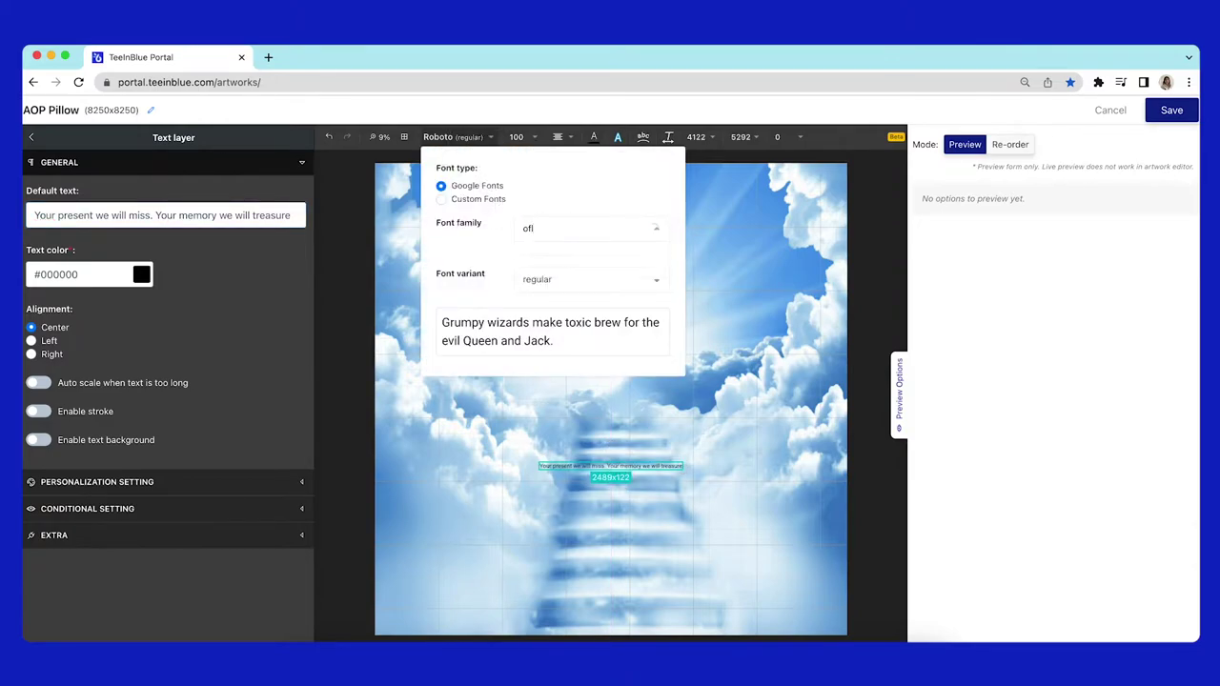
{"action": "left_click", "coordinate": [580, 264]}
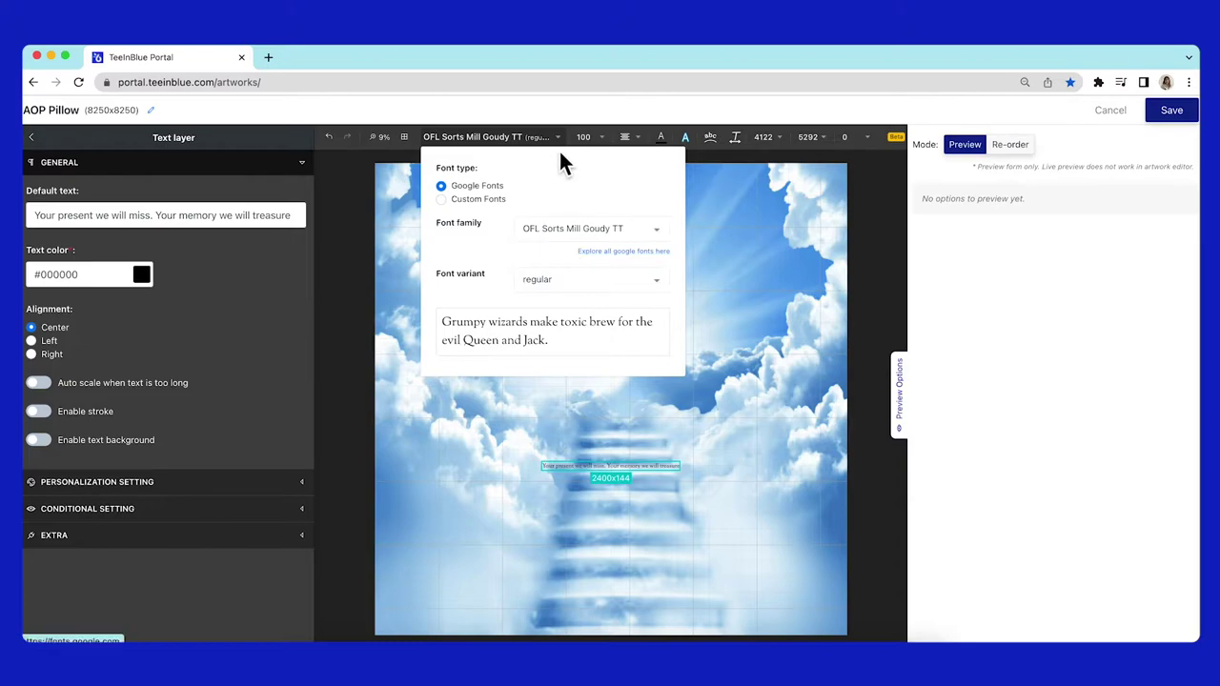
{"action": "left_click", "coordinate": [584, 138]}
{"action": "type", "text": "250"}
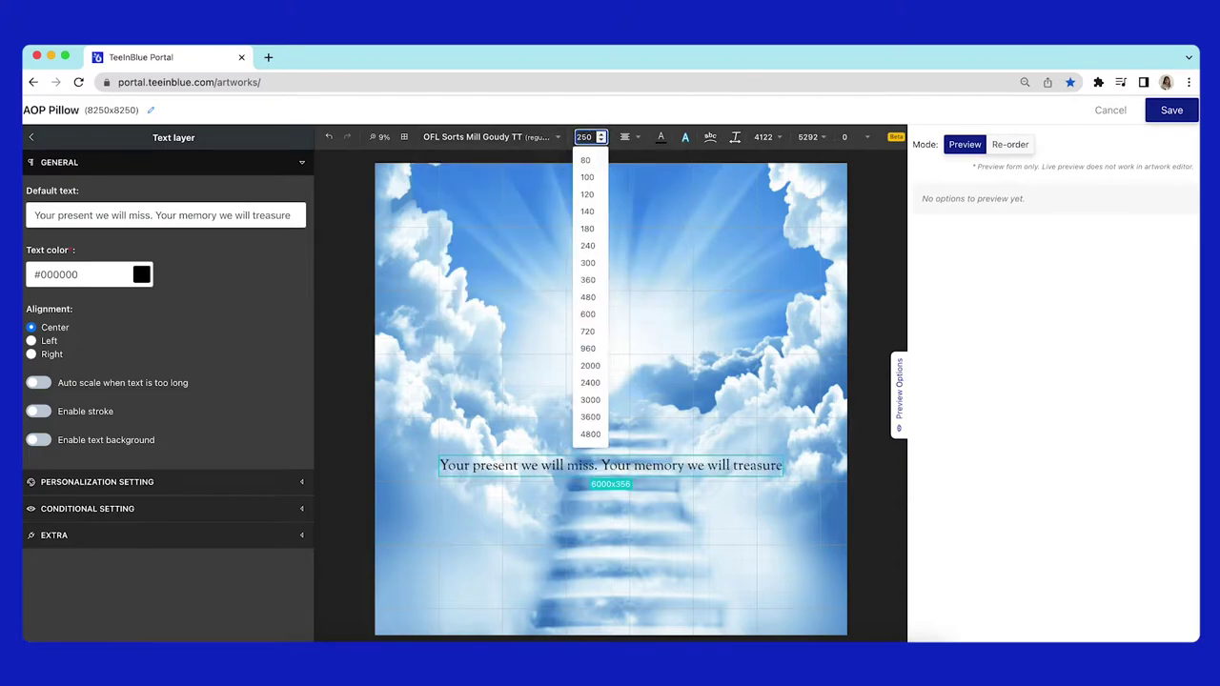
Change the text color to dark blue-violet #2C1781
{"action": "left_click", "coordinate": [662, 137]}
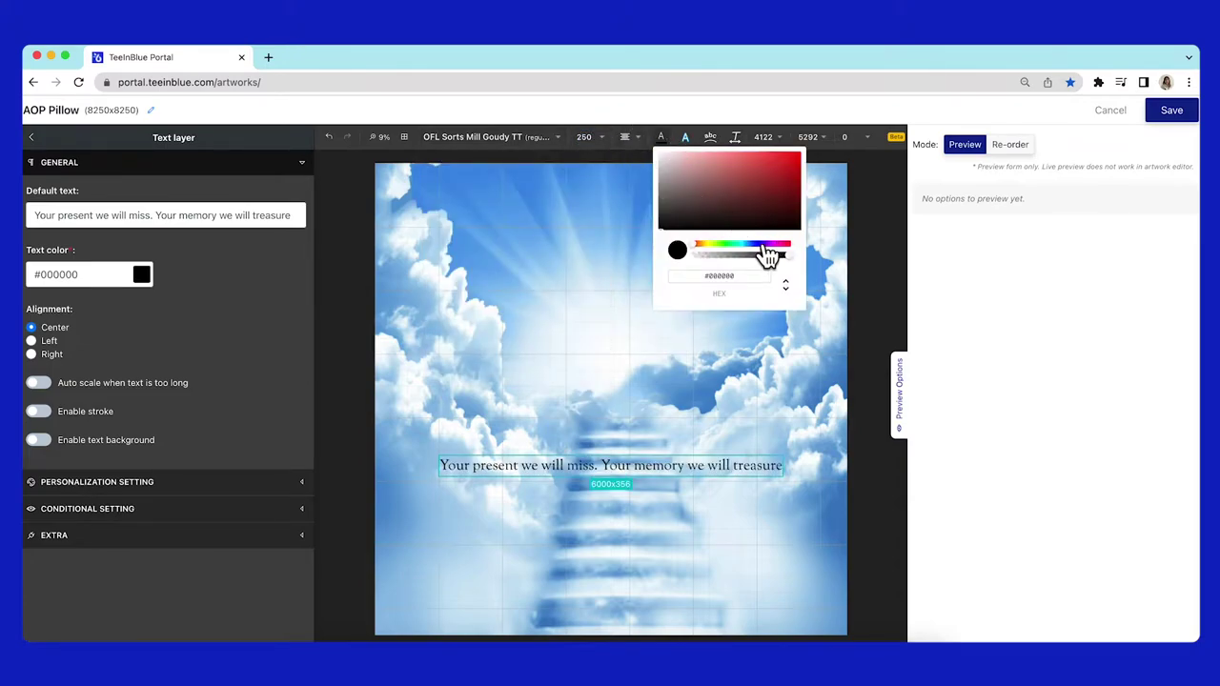
{"action": "left_click_drag", "start_coordinate": [768, 256], "coordinate": [763, 249]}
{"action": "left_click", "coordinate": [777, 196]}
{"action": "left_click", "coordinate": [628, 471]}
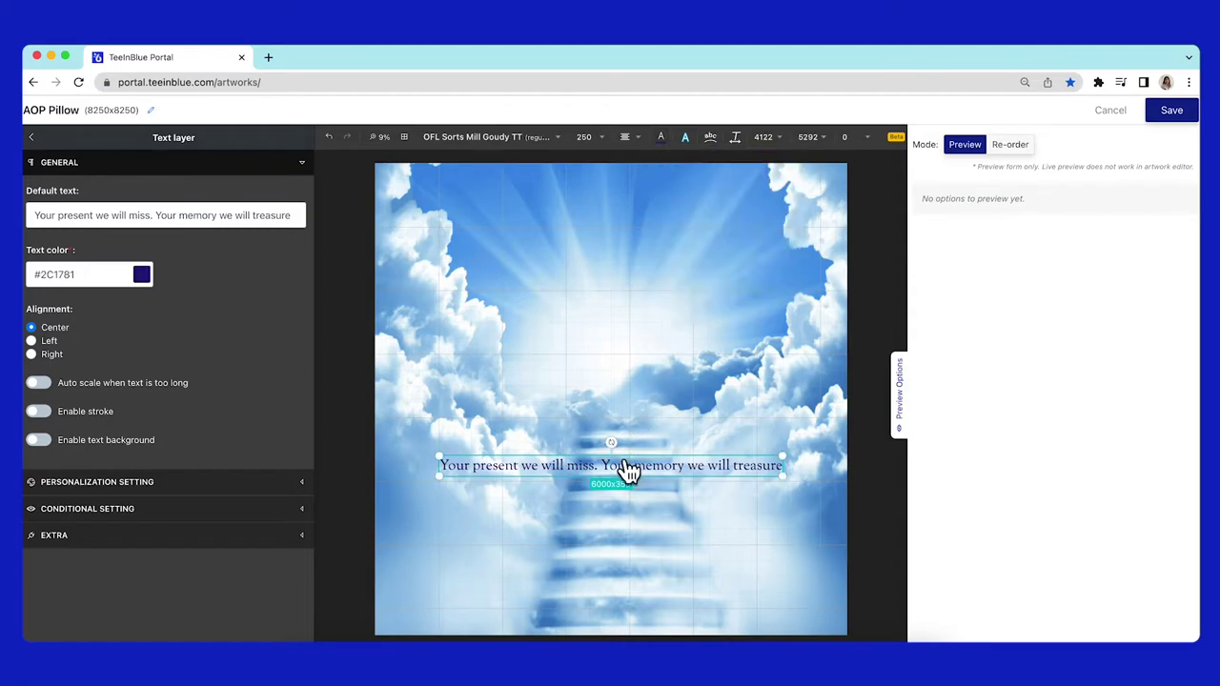
Move the text layer up into the sky, enable its curve with radius 5 and shift it slightly higher
{"action": "left_click_drag", "start_coordinate": [629, 472], "coordinate": [636, 267]}
{"action": "left_click", "coordinate": [715, 145]}
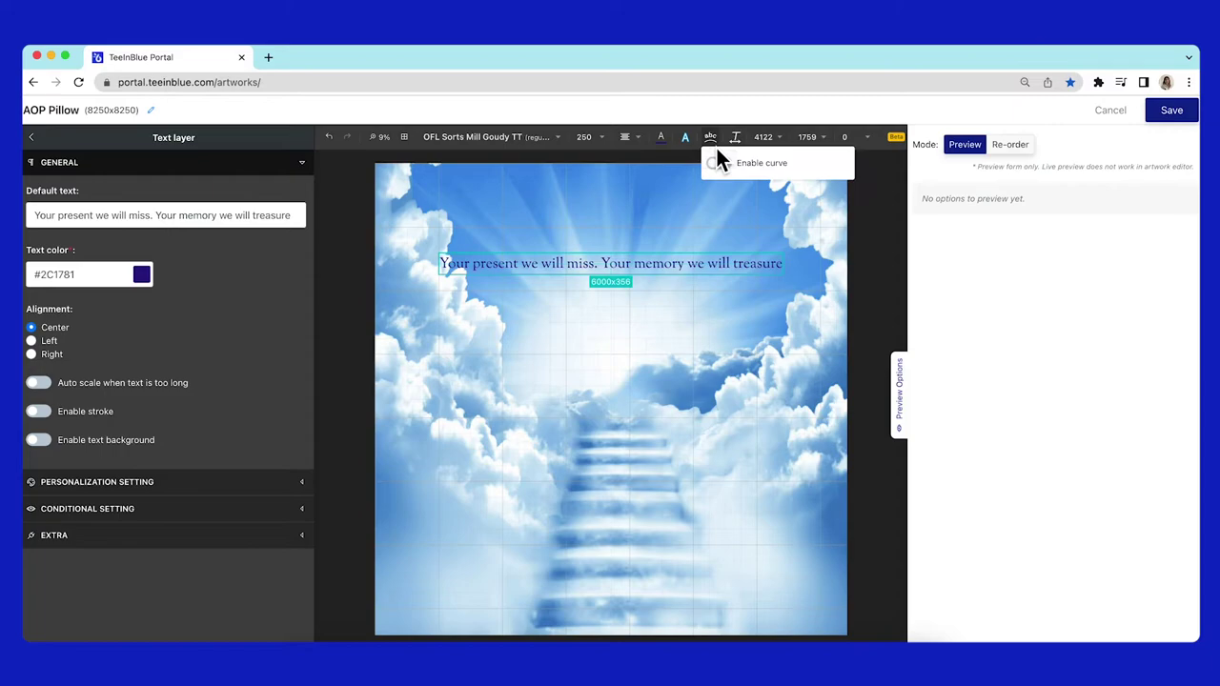
{"action": "left_click", "coordinate": [720, 166]}
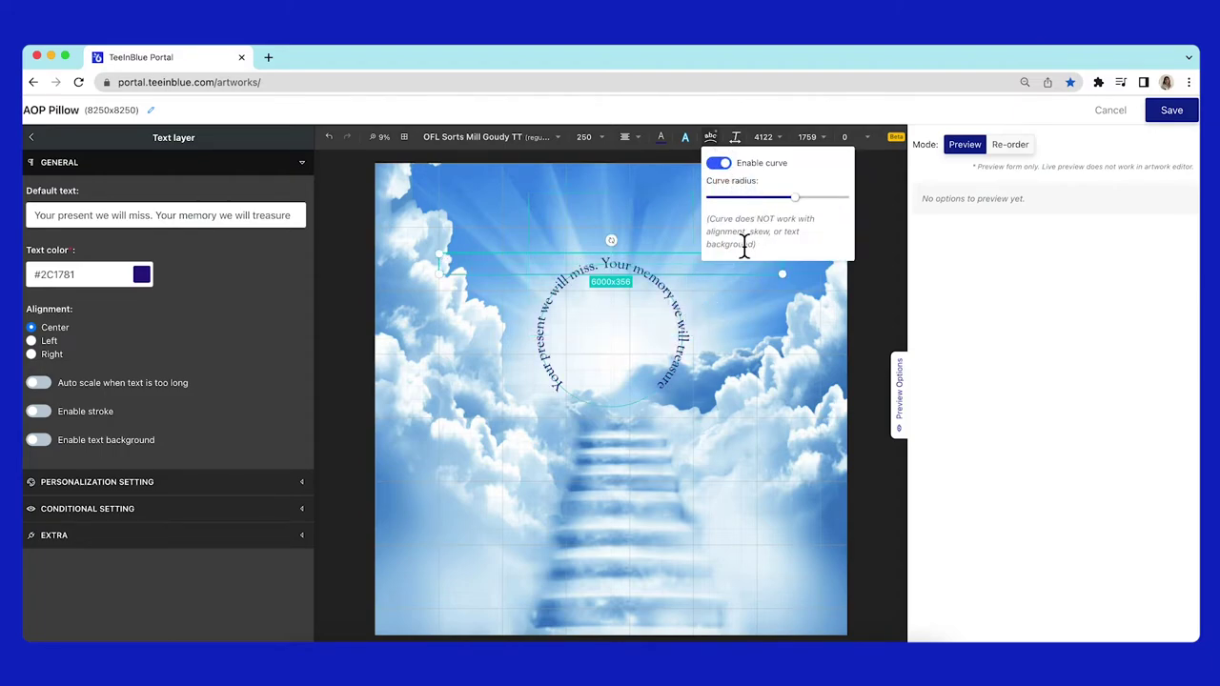
{"action": "mouse_move", "coordinate": [794, 198]}
{"action": "left_mouse_down"}
{"action": "mouse_move", "coordinate": [760, 200]}
{"action": "mouse_move", "coordinate": [780, 202]}
{"action": "left_mouse_up"}
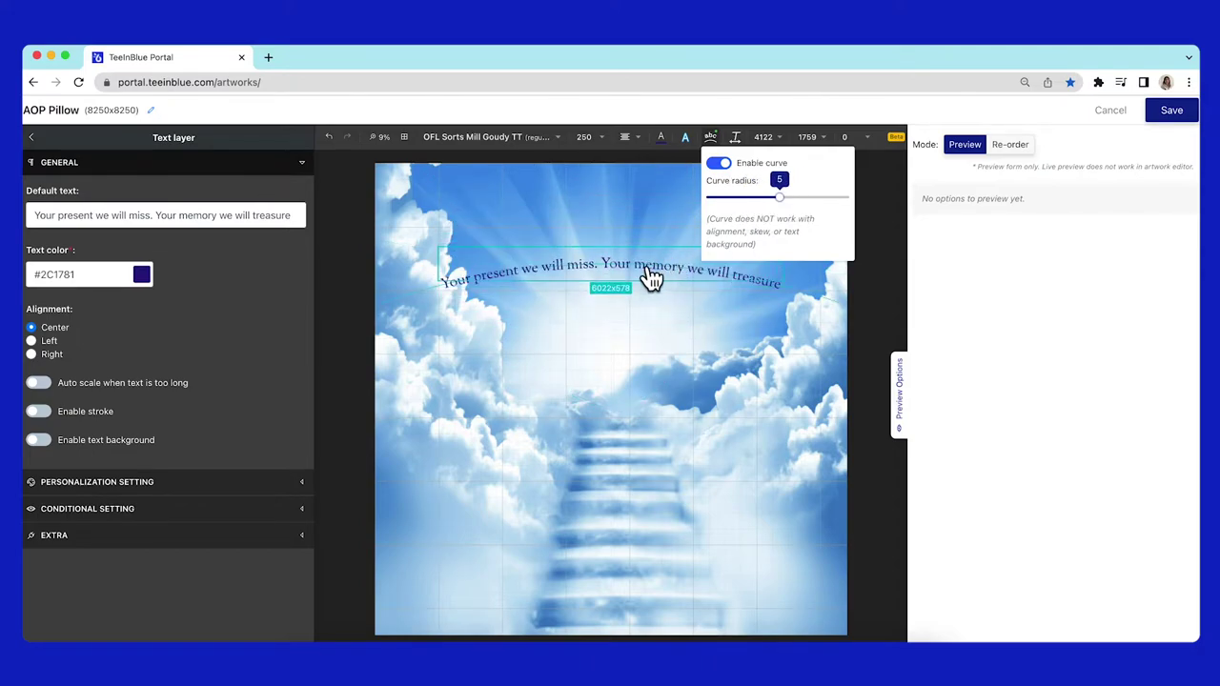
{"action": "left_click_drag", "start_coordinate": [648, 280], "coordinate": [654, 259]}
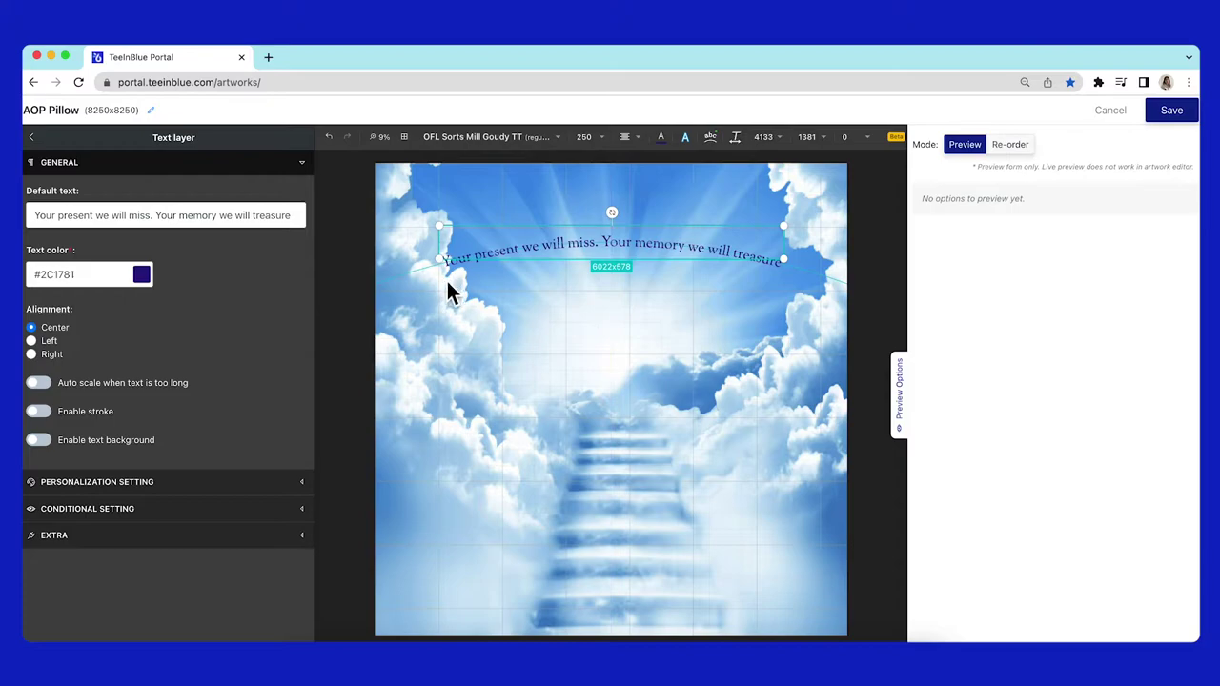
{"action": "left_click", "coordinate": [763, 298]}
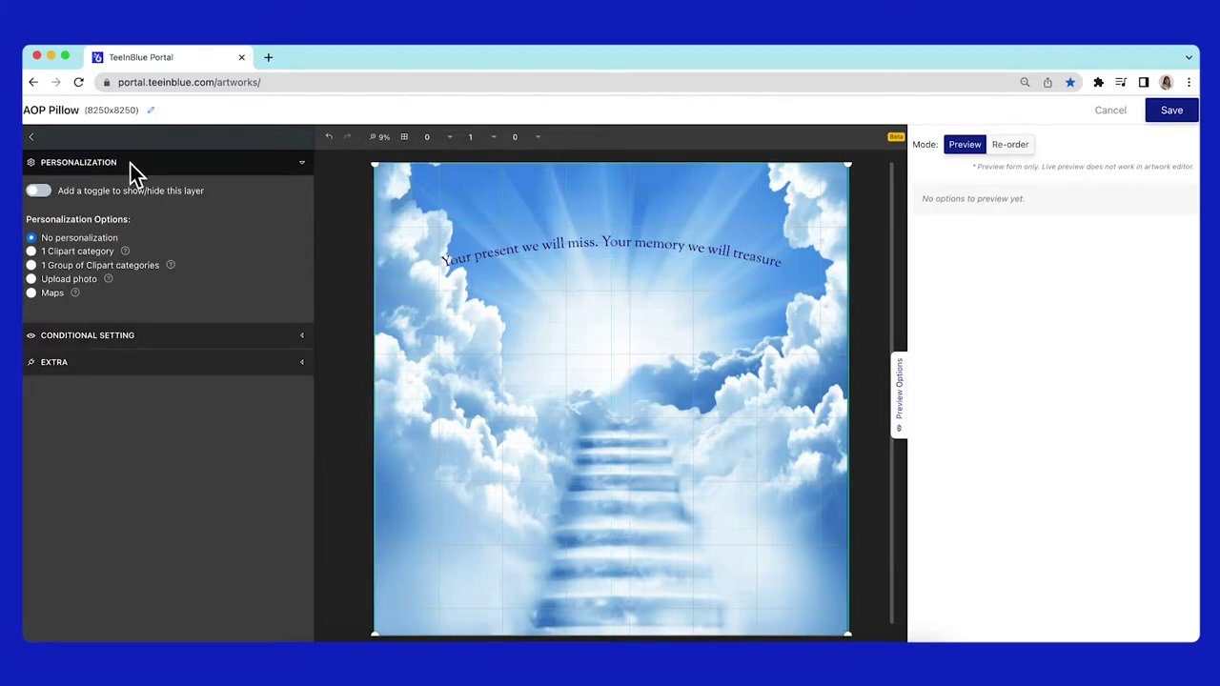
{"action": "left_click", "coordinate": [31, 138]}
Enable personalization on the Add Name text layer and mark its option as required
{"action": "left_click", "coordinate": [185, 193]}
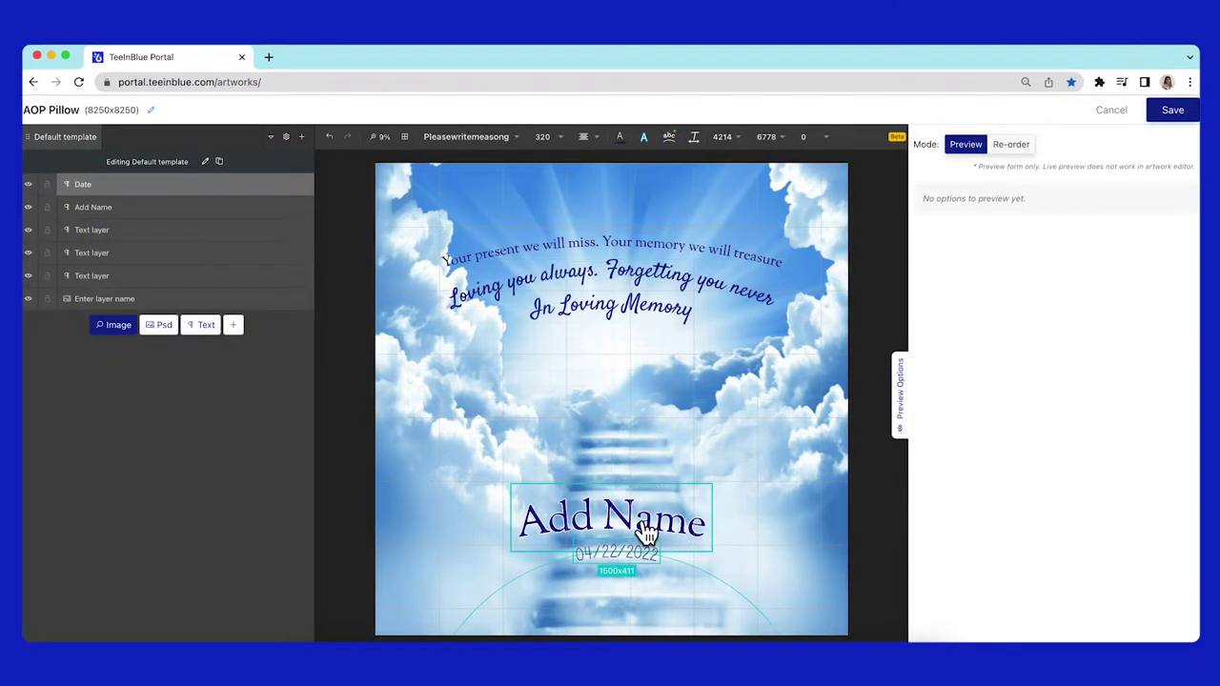
{"action": "left_click", "coordinate": [647, 531]}
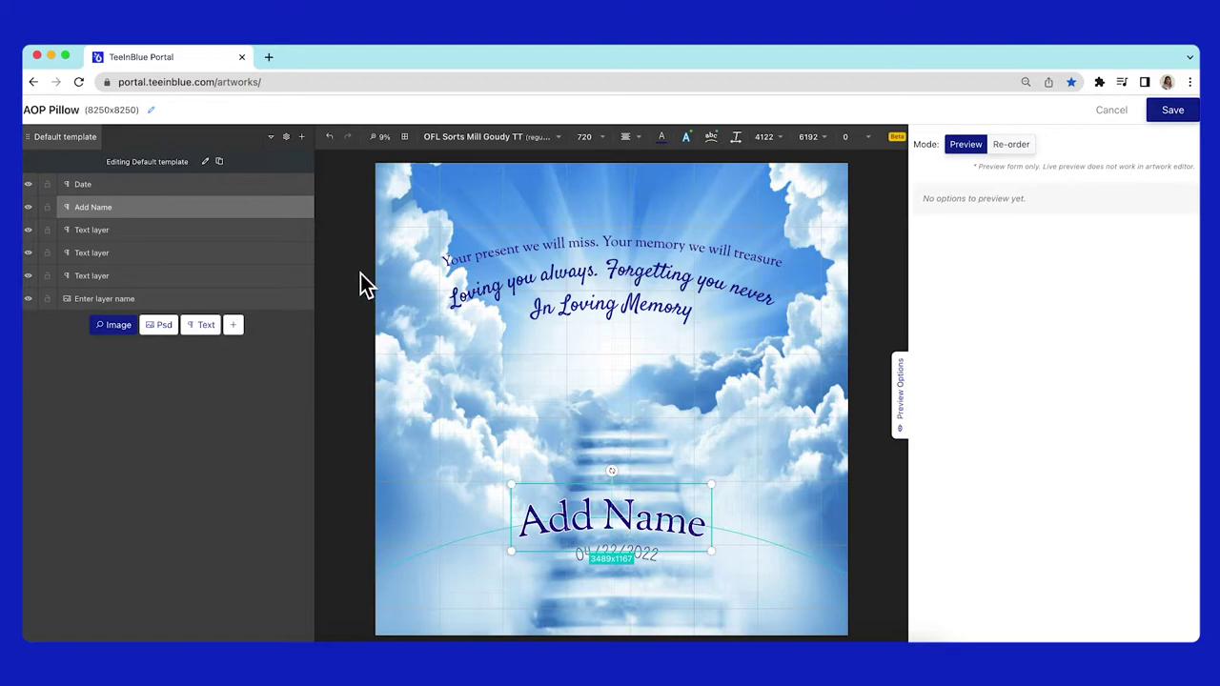
{"action": "left_click", "coordinate": [280, 208]}
{"action": "left_click", "coordinate": [244, 191]}
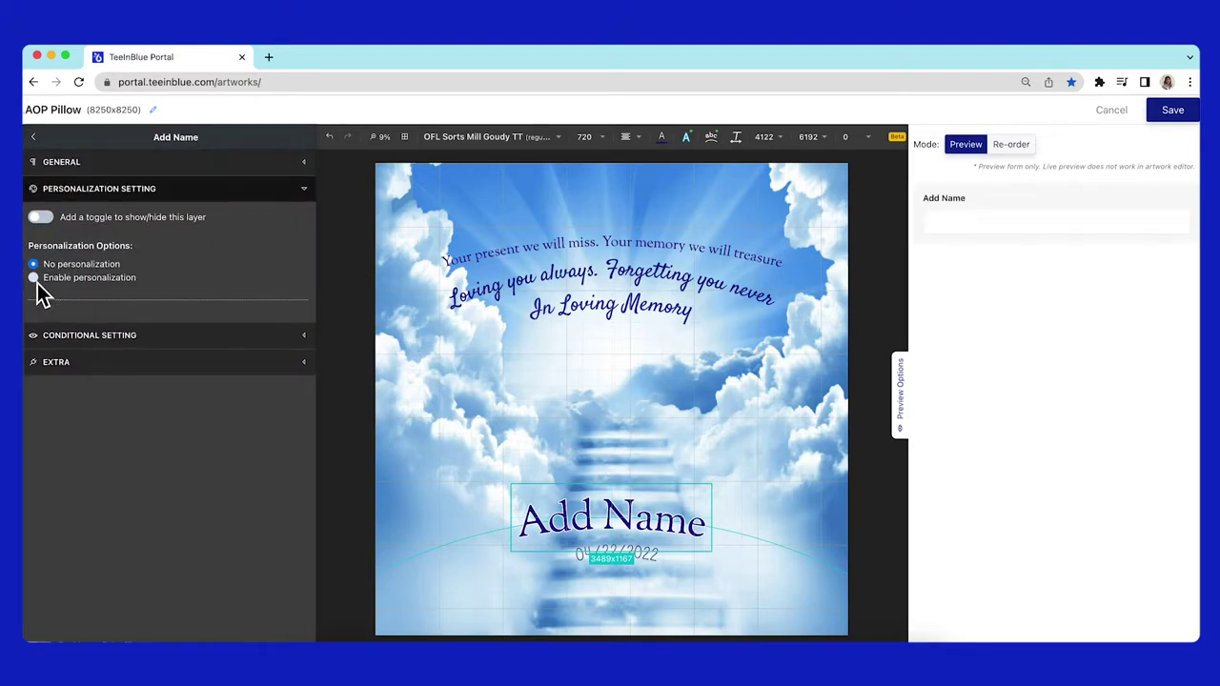
{"action": "left_click", "coordinate": [33, 278]}
{"action": "scroll", "coordinate": [175, 307], "scroll_direction": "down", "scroll_amount": 3}
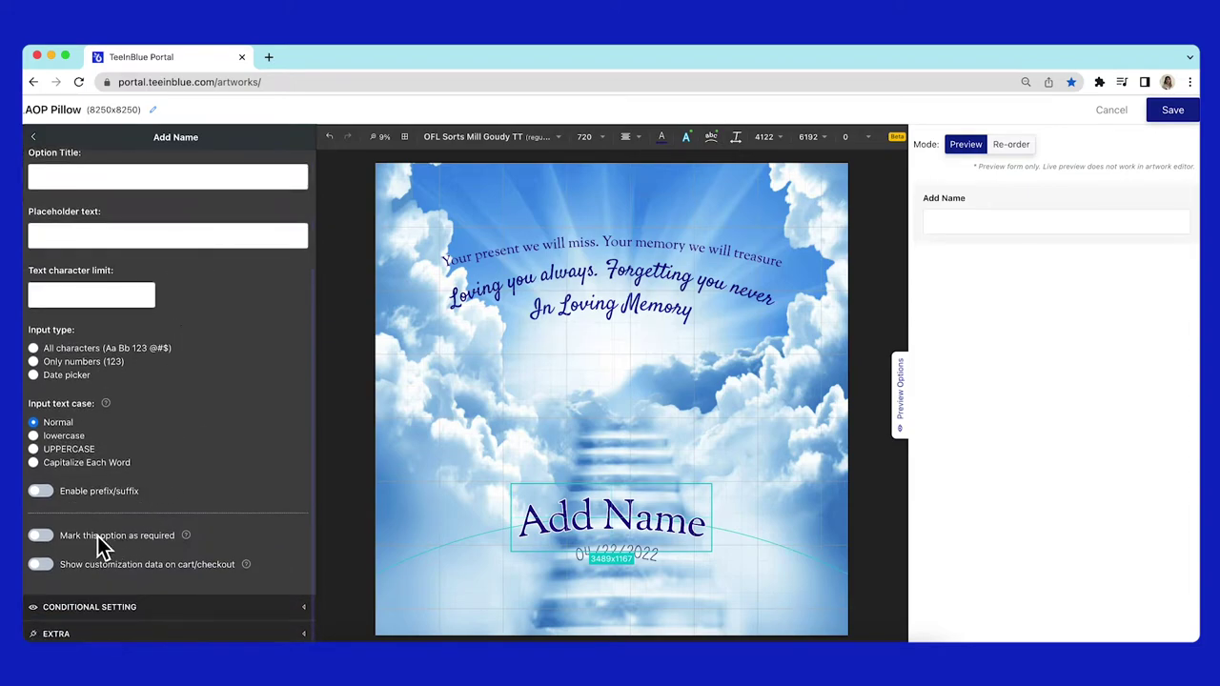
{"action": "left_click", "coordinate": [42, 539]}
{"action": "scroll", "coordinate": [195, 468], "scroll_direction": "up", "scroll_amount": 3}
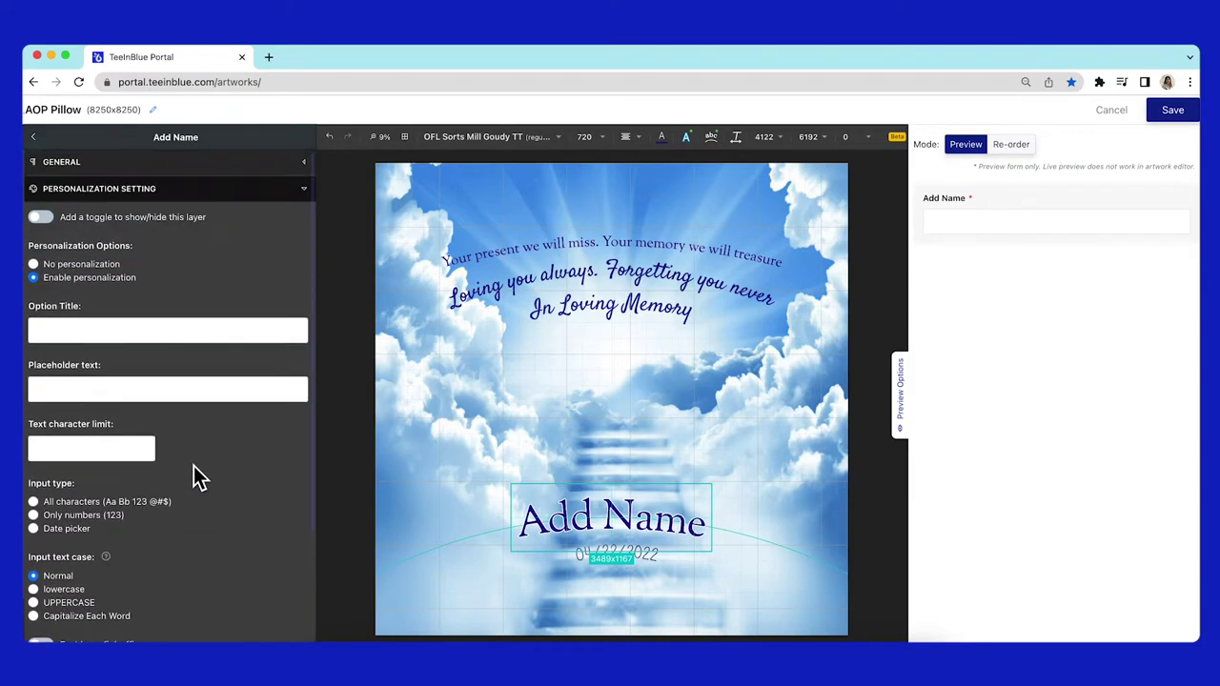
{"action": "left_click", "coordinate": [33, 138]}
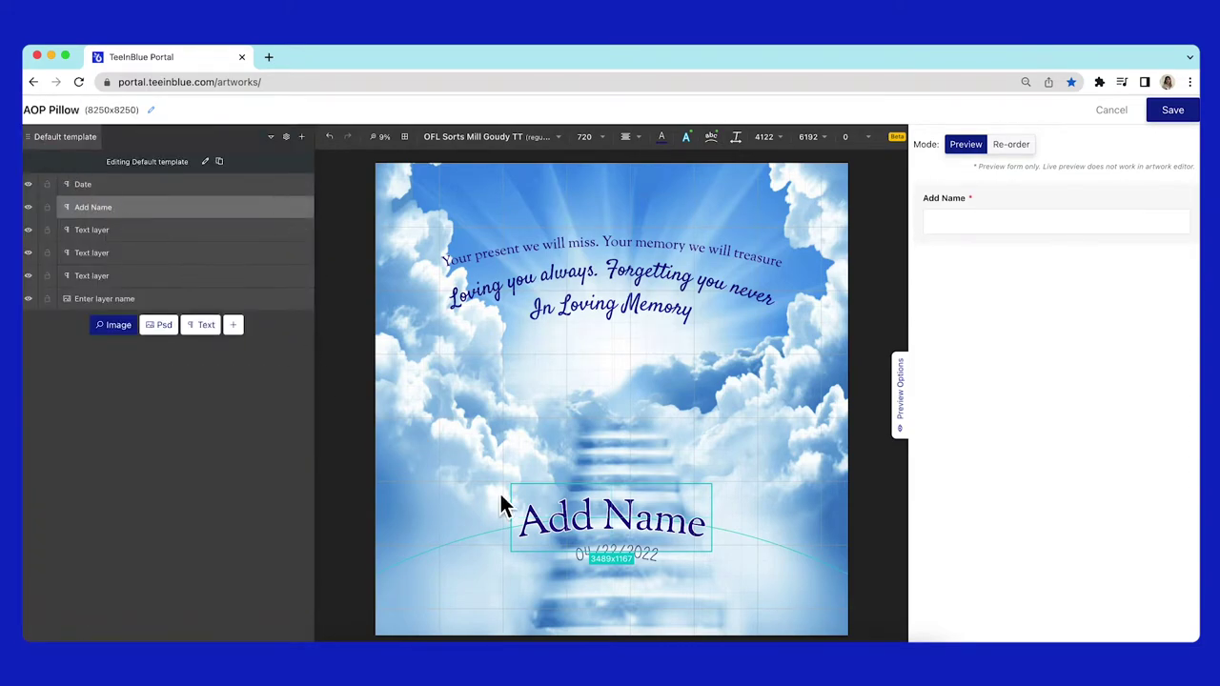
Enable personalization on the Date text layer and set its input type to Date picker
{"action": "left_click", "coordinate": [652, 570]}
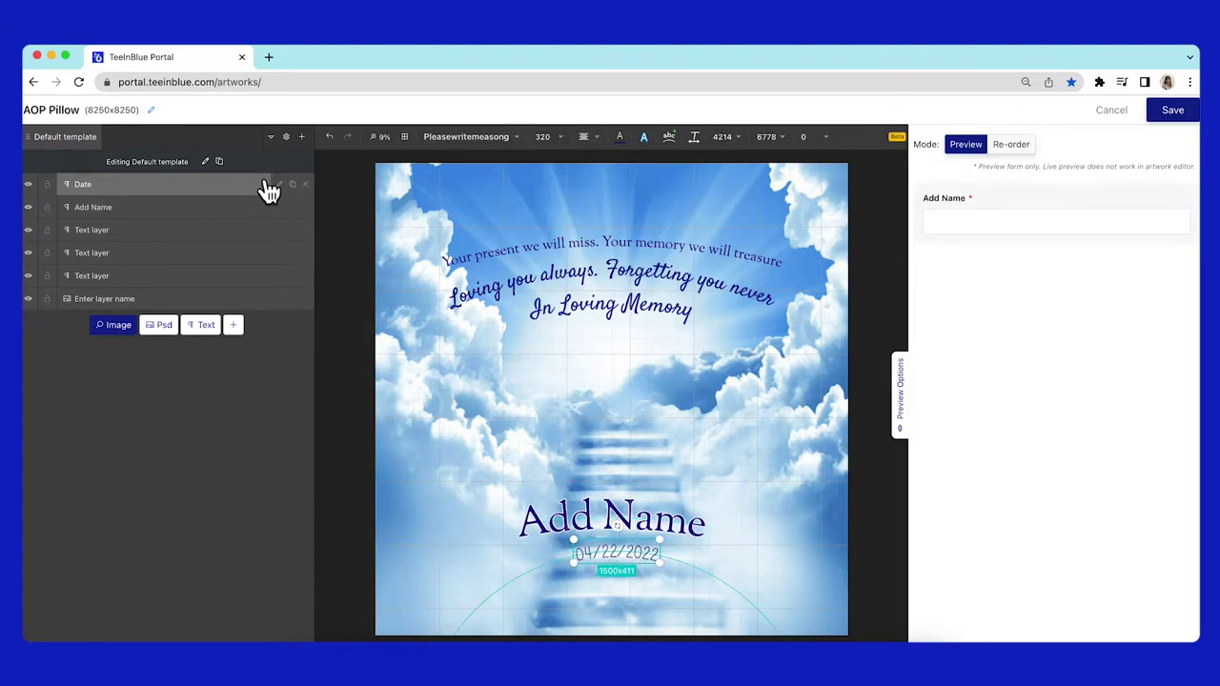
{"action": "left_click", "coordinate": [282, 186]}
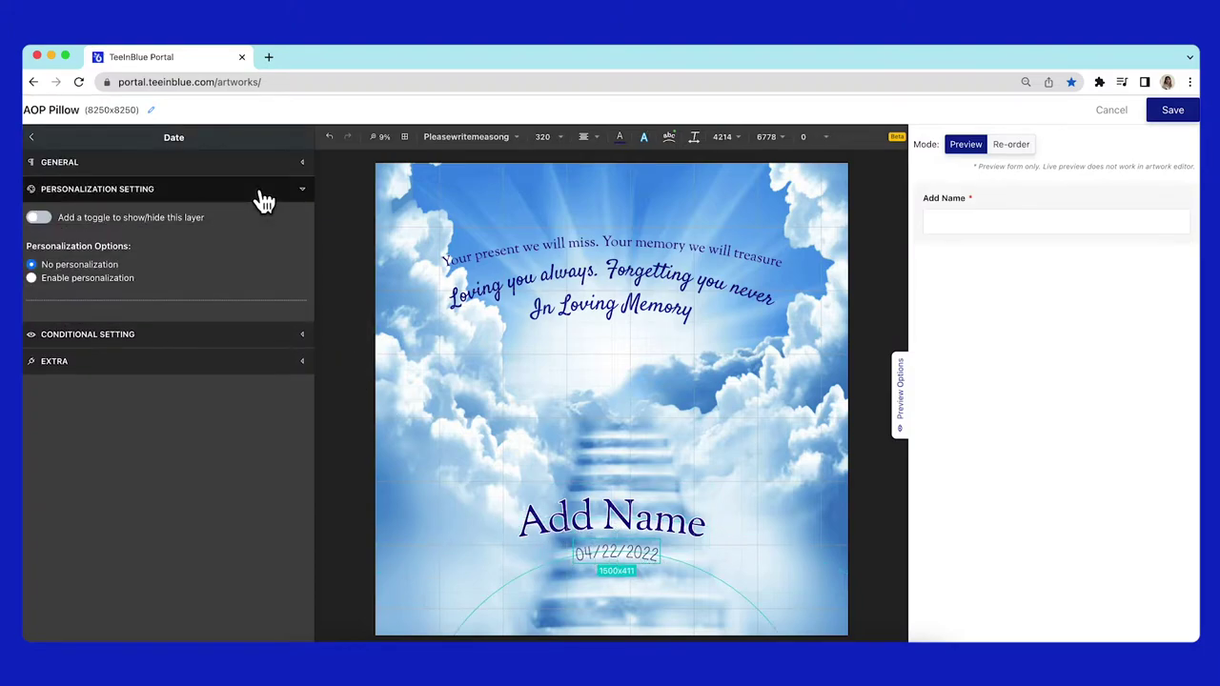
{"action": "left_click", "coordinate": [83, 278]}
{"action": "scroll", "coordinate": [142, 373], "scroll_direction": "down", "scroll_amount": 5}
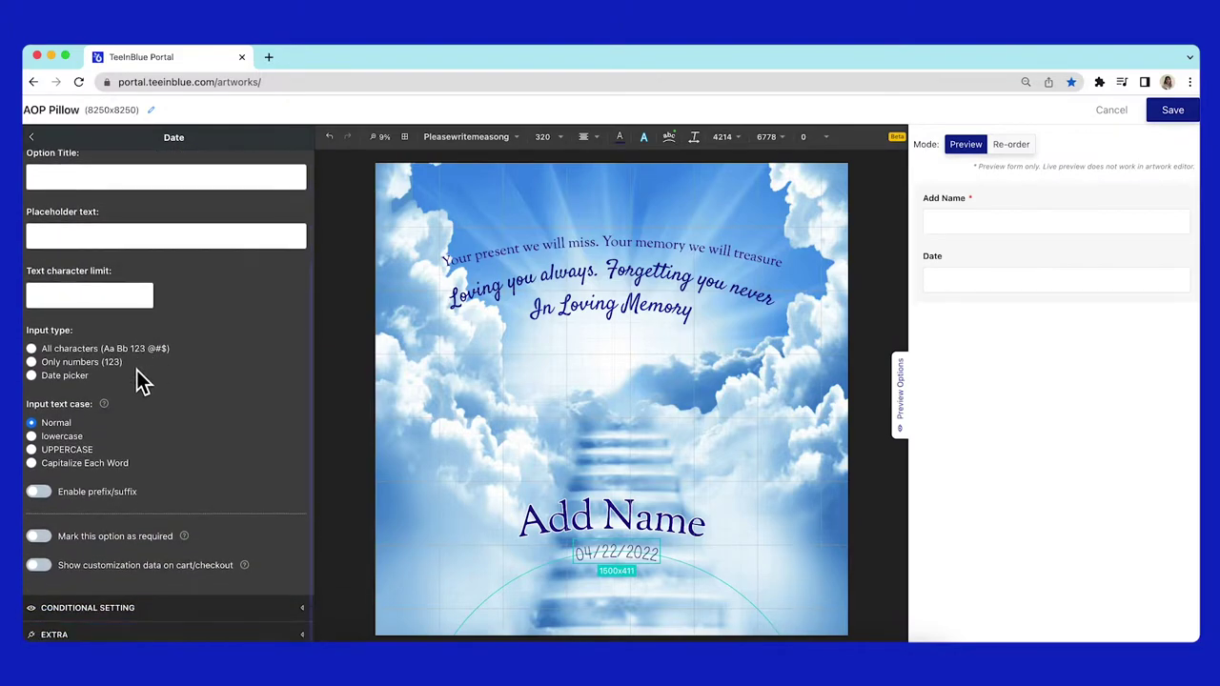
{"action": "left_click", "coordinate": [39, 378]}
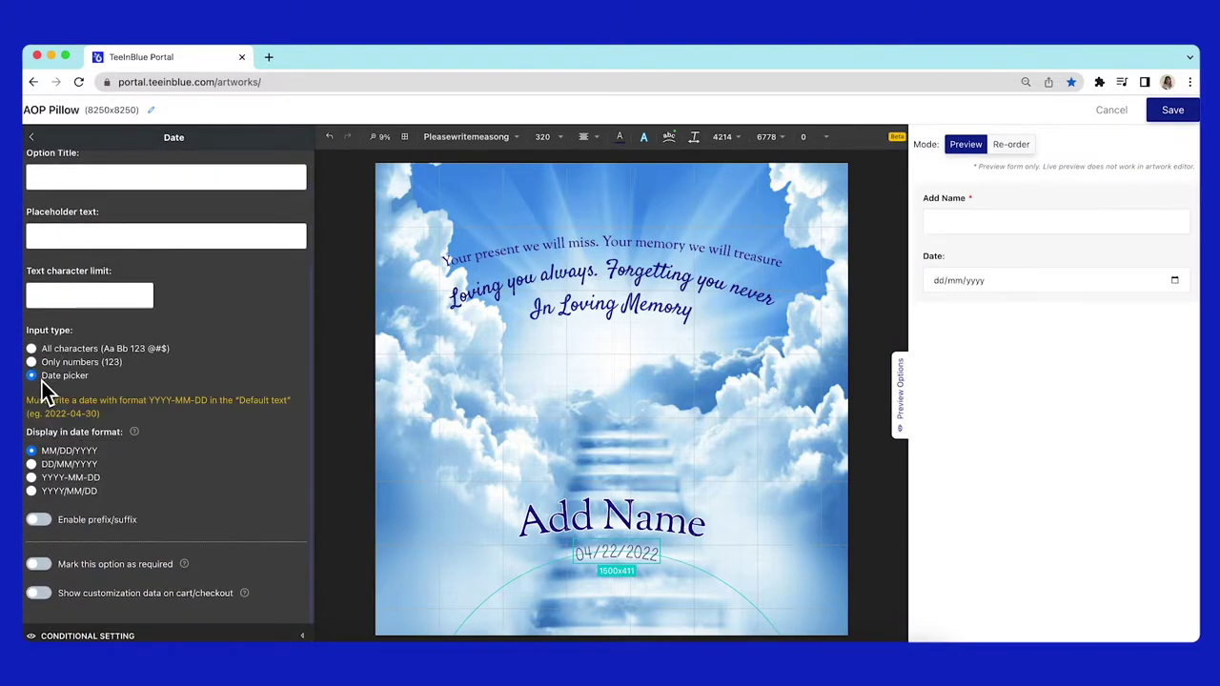
{"action": "scroll", "coordinate": [152, 507], "scroll_direction": "down", "scroll_amount": 1}
{"action": "scroll", "coordinate": [153, 507], "scroll_direction": "down", "scroll_amount": 1}
Give the Date option the prefix "---" and the suffix "---", and mark it as required
{"action": "left_click", "coordinate": [38, 492]}
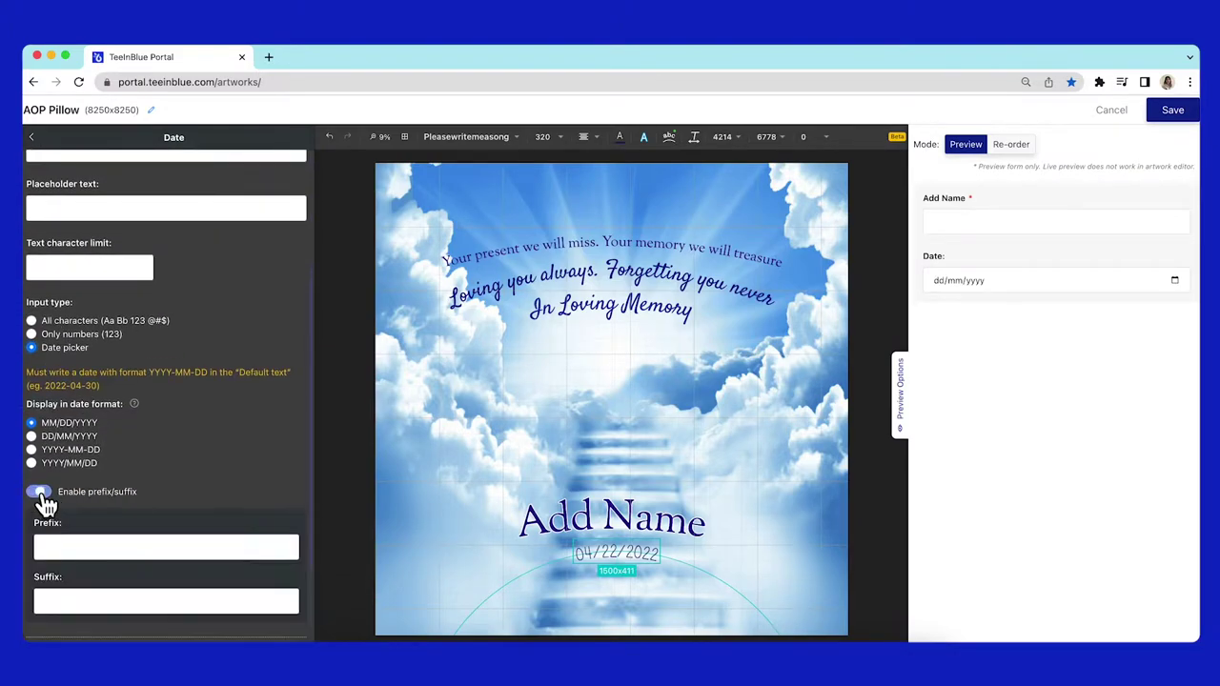
{"action": "left_click", "coordinate": [121, 549]}
{"action": "type", "text": "---"}
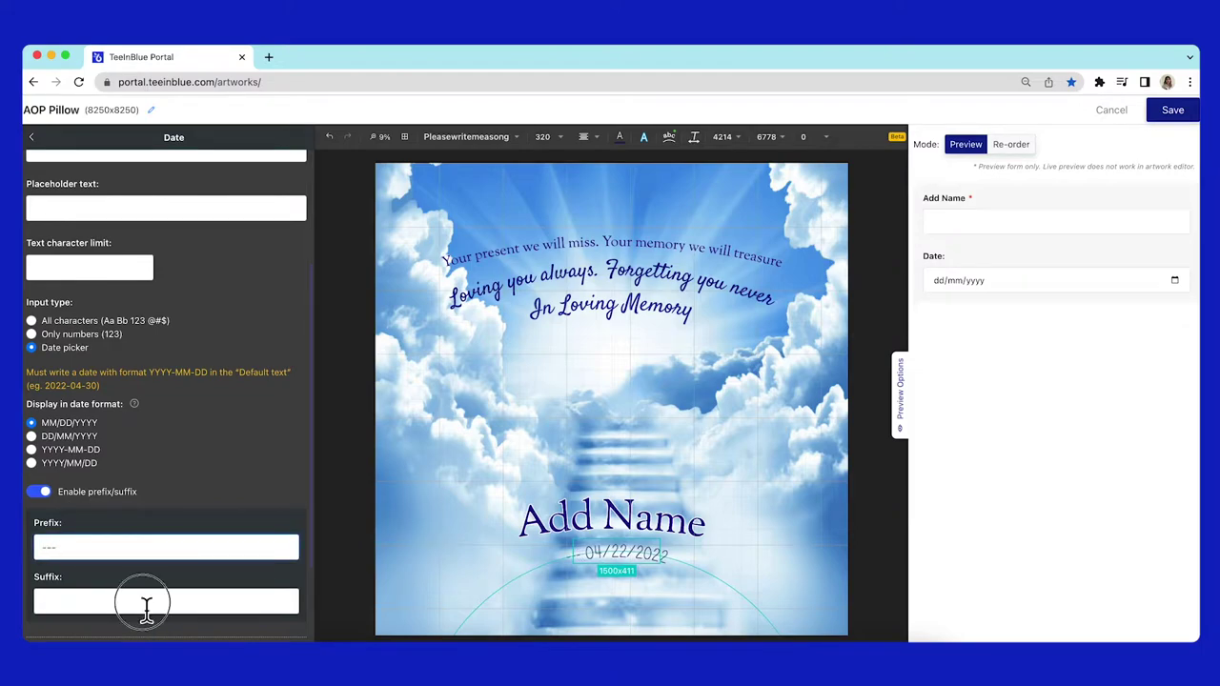
{"action": "left_click", "coordinate": [144, 602]}
{"action": "type", "text": "---"}
{"action": "scroll", "coordinate": [144, 572], "scroll_direction": "down", "scroll_amount": 3}
{"action": "scroll", "coordinate": [100, 574], "scroll_direction": "down", "scroll_amount": 2}
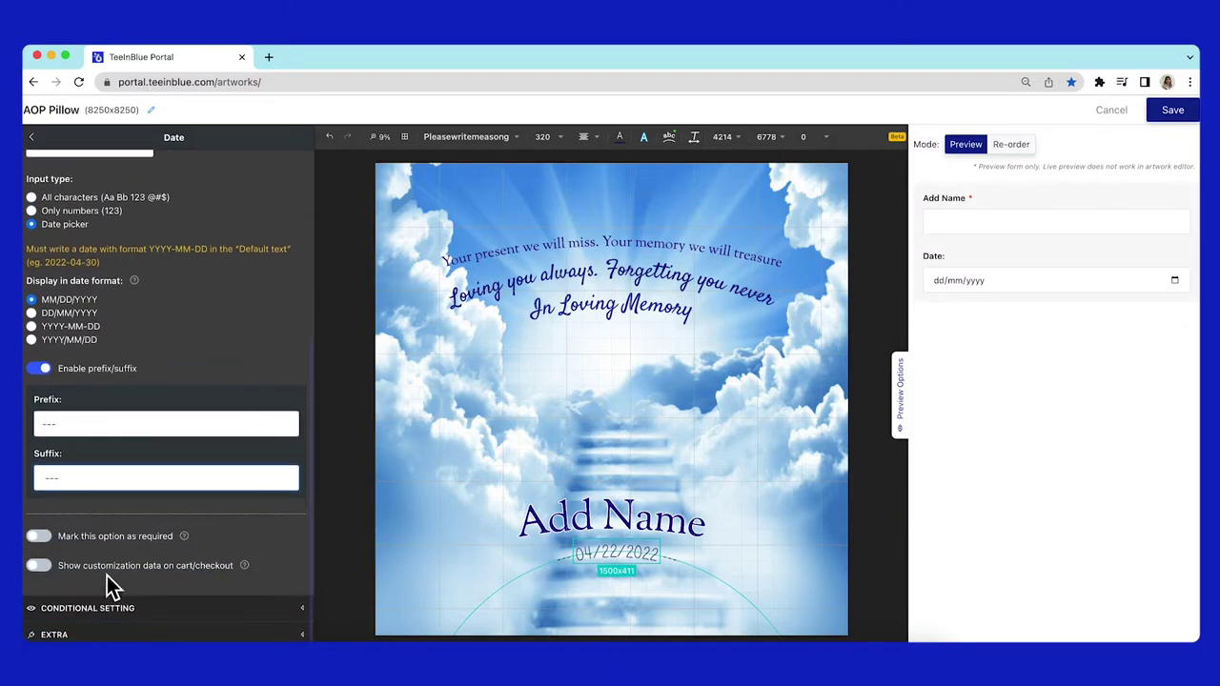
{"action": "left_click", "coordinate": [40, 537]}
{"action": "left_click", "coordinate": [33, 139]}
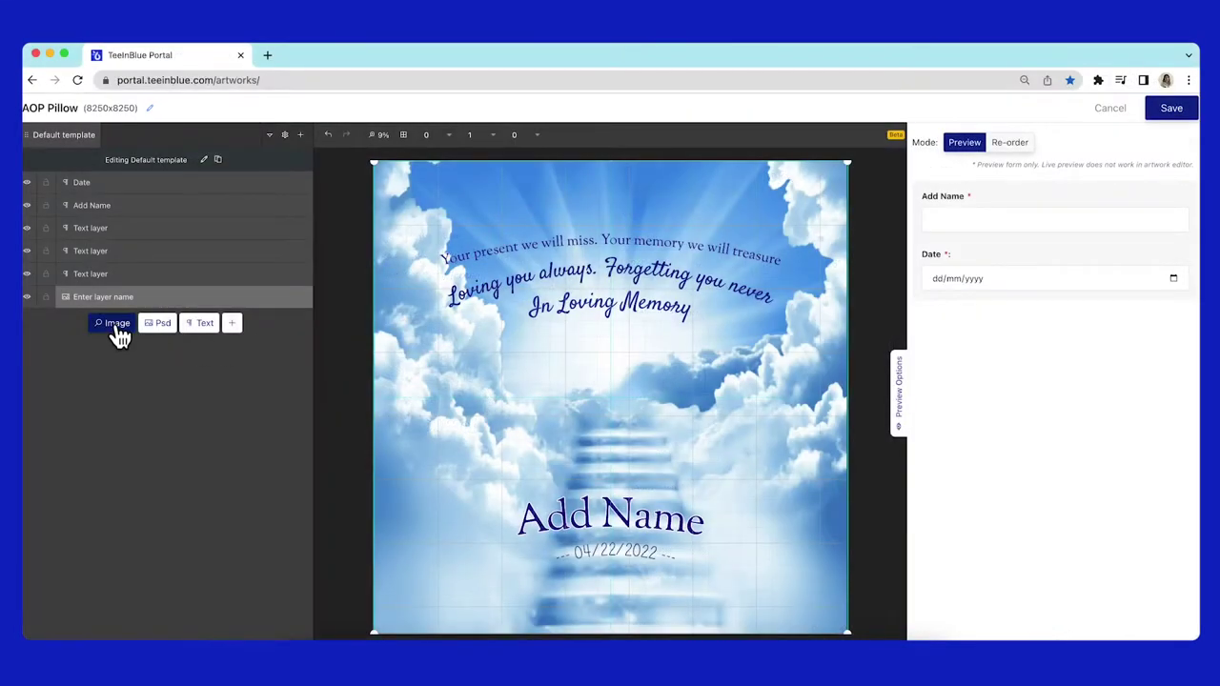
Add the 3000x3000 image of the elderly man in a hat and move it slightly down, just above the name text
{"action": "left_click", "coordinate": [116, 325]}
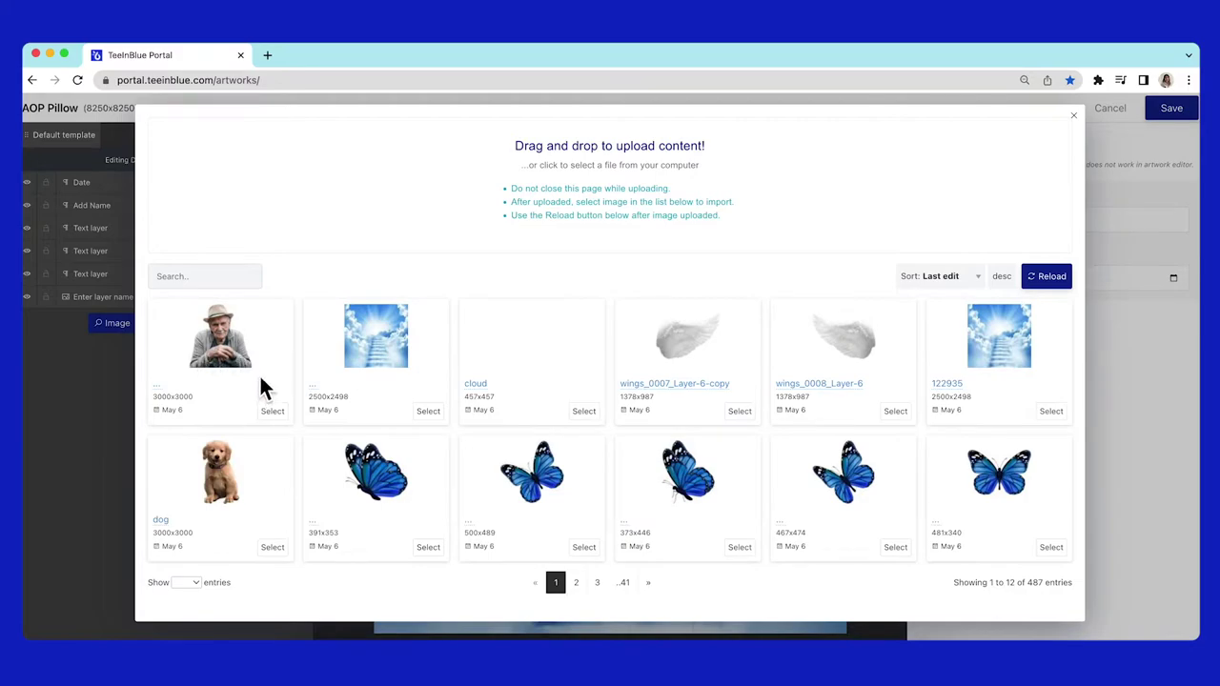
{"action": "left_click", "coordinate": [271, 411]}
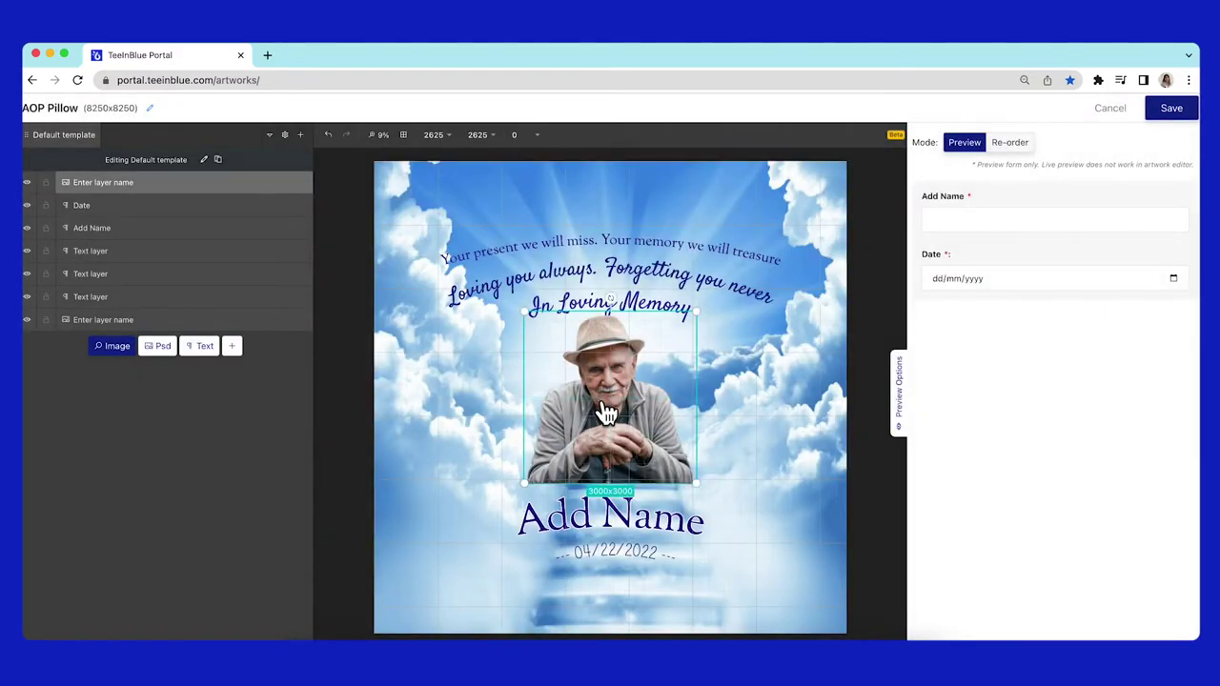
{"action": "left_click_drag", "start_coordinate": [606, 412], "coordinate": [610, 419]}
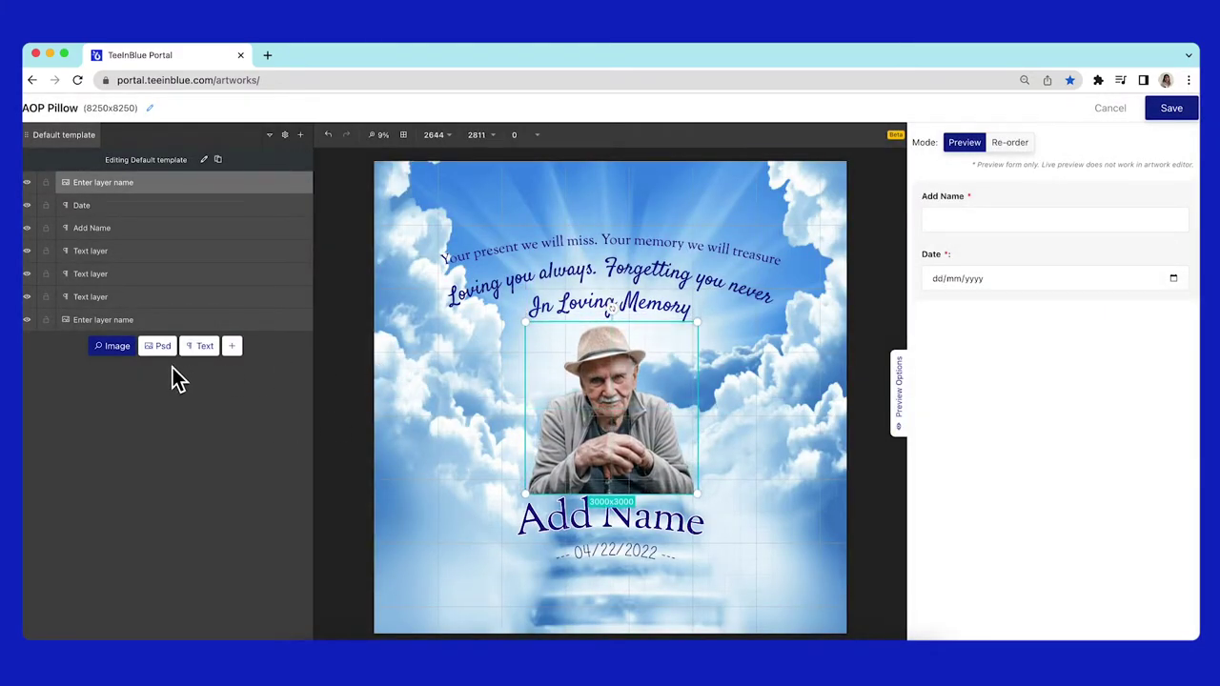
Add the cloud image, enlarge it to about 4040x4040 and place it over the lower edge of the man's photo
{"action": "left_click", "coordinate": [112, 347]}
{"action": "left_click", "coordinate": [586, 416]}
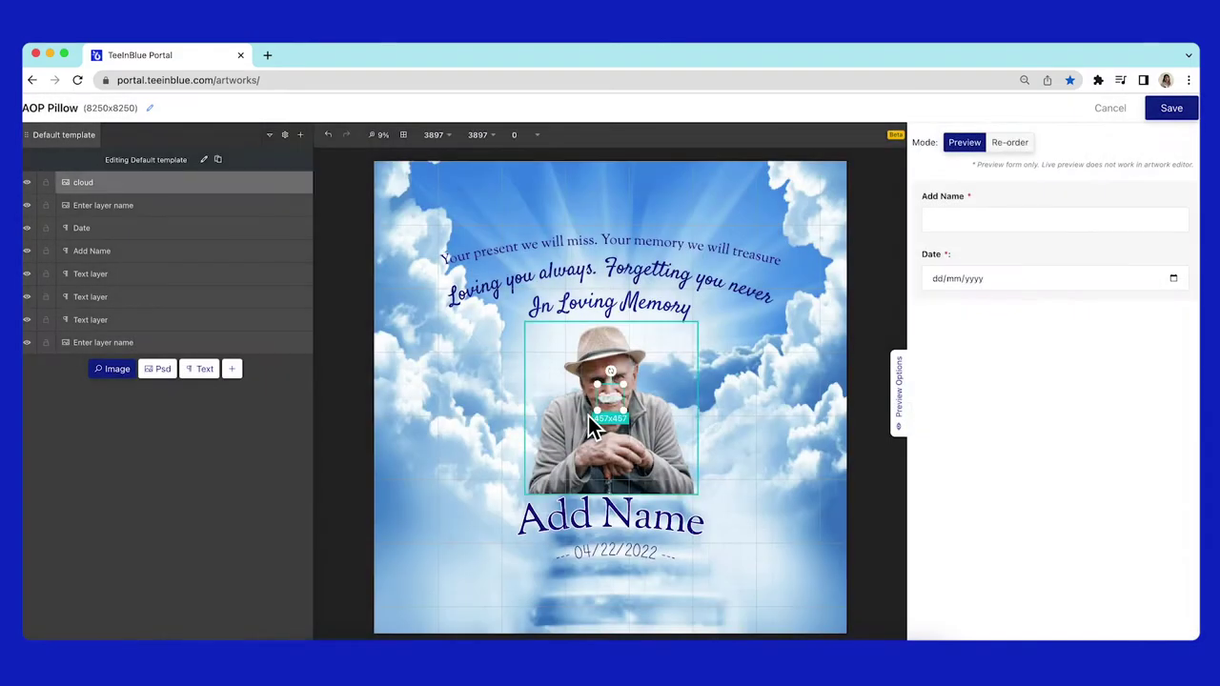
{"action": "left_click_drag", "start_coordinate": [588, 416], "coordinate": [619, 512]}
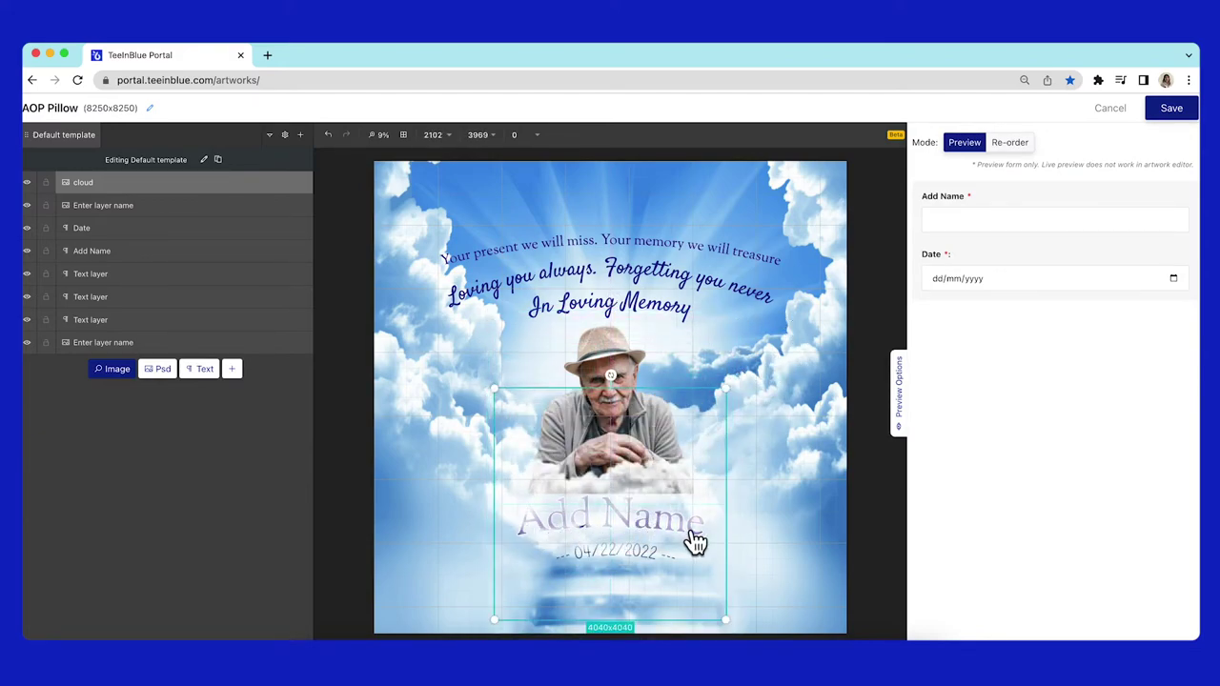
Reorder the layers so the man's photo and the cloud sit beneath all text layers, with the cloud above the photo
{"action": "left_click_drag", "start_coordinate": [156, 218], "coordinate": [164, 300]}
{"action": "left_click", "coordinate": [143, 185]}
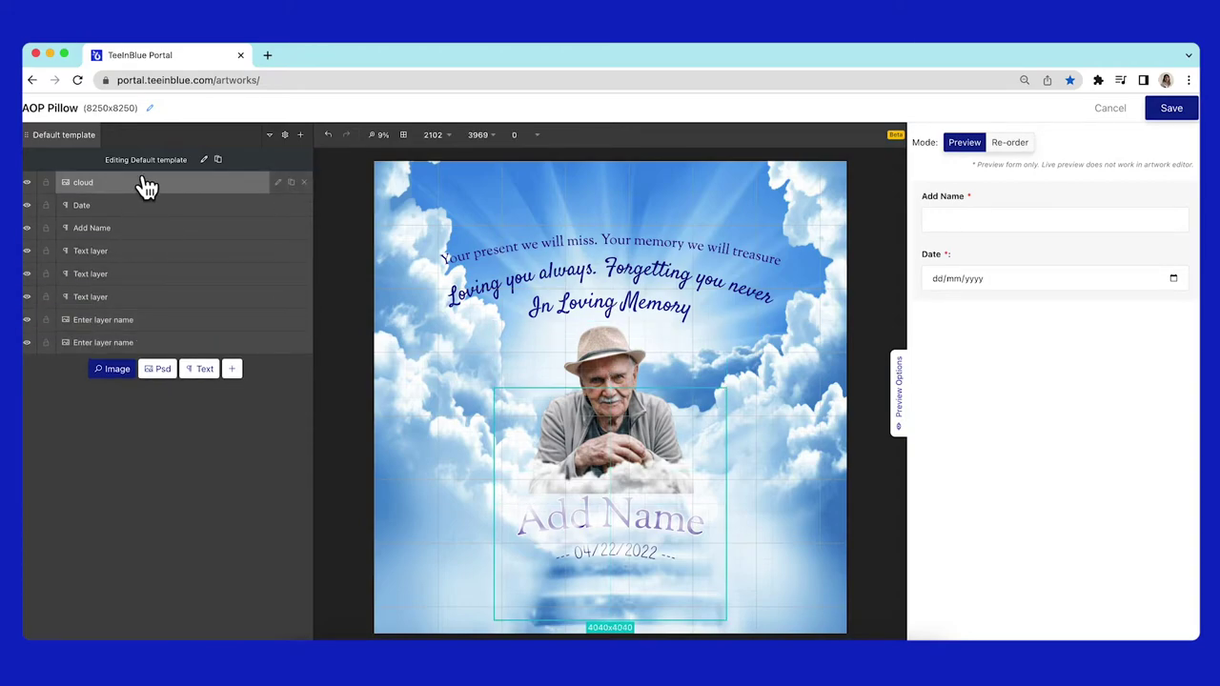
{"action": "left_click_drag", "start_coordinate": [143, 185], "coordinate": [138, 295]}
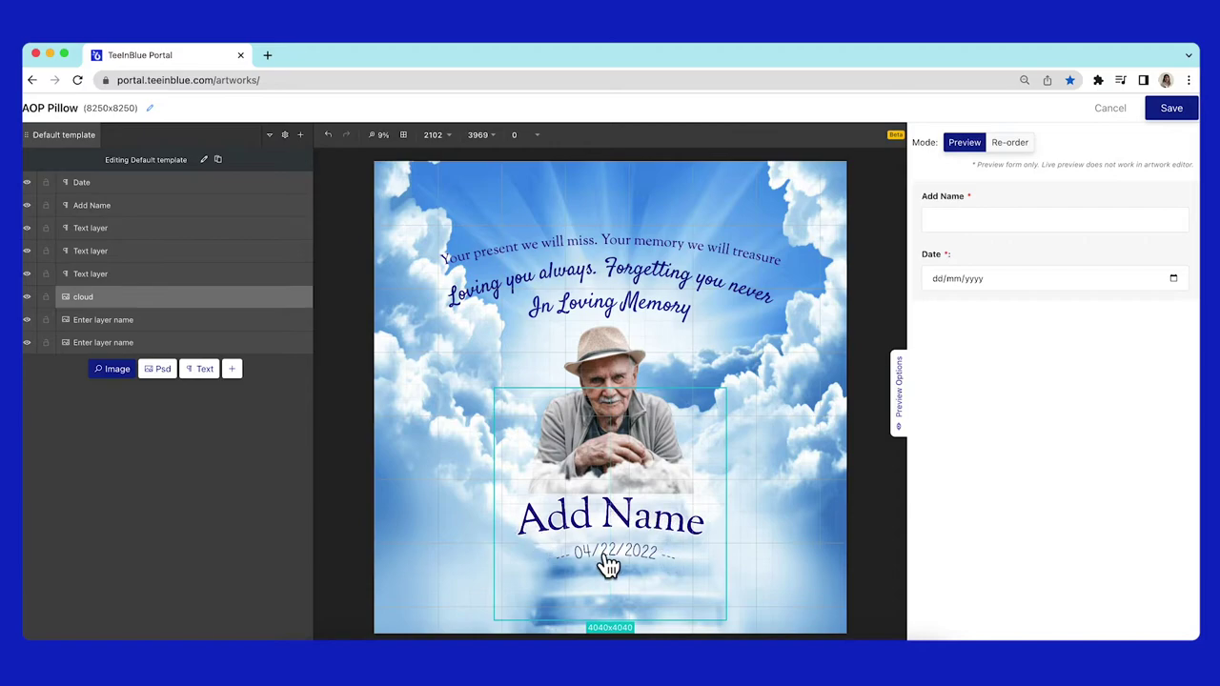
Rename the elderly man's image layer as Man
{"action": "left_click", "coordinate": [210, 322]}
{"action": "double_click", "coordinate": [139, 322]}
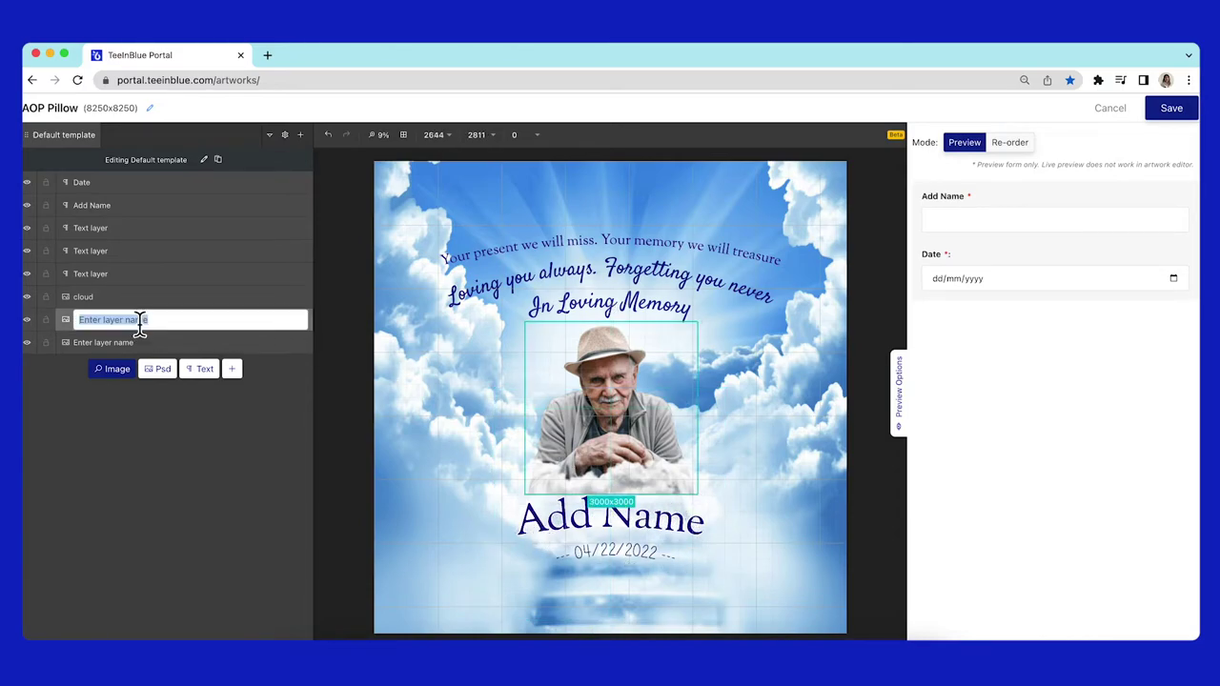
{"action": "type", "text": "Man"}
{"action": "key", "text": "Return"}
Set the Man layer's personalization to Upload photo with the photo cropper enabled, and save the artwork
{"action": "left_click", "coordinate": [177, 326]}
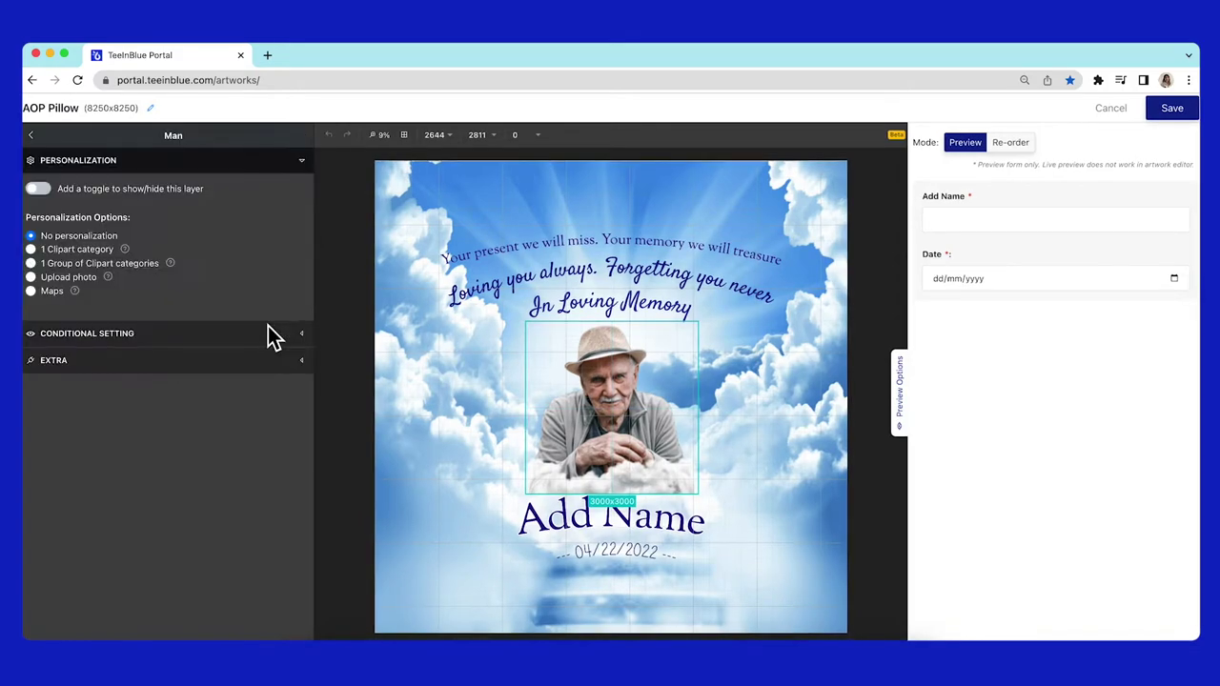
{"action": "left_click", "coordinate": [30, 278]}
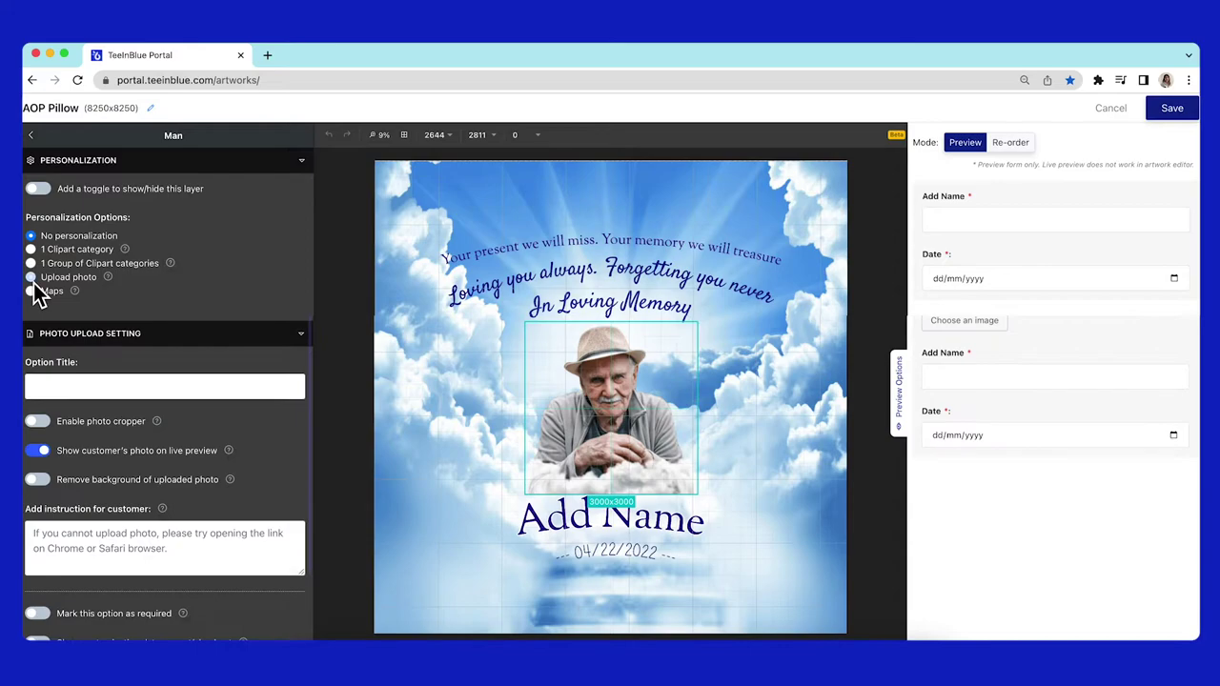
{"action": "left_click", "coordinate": [38, 422]}
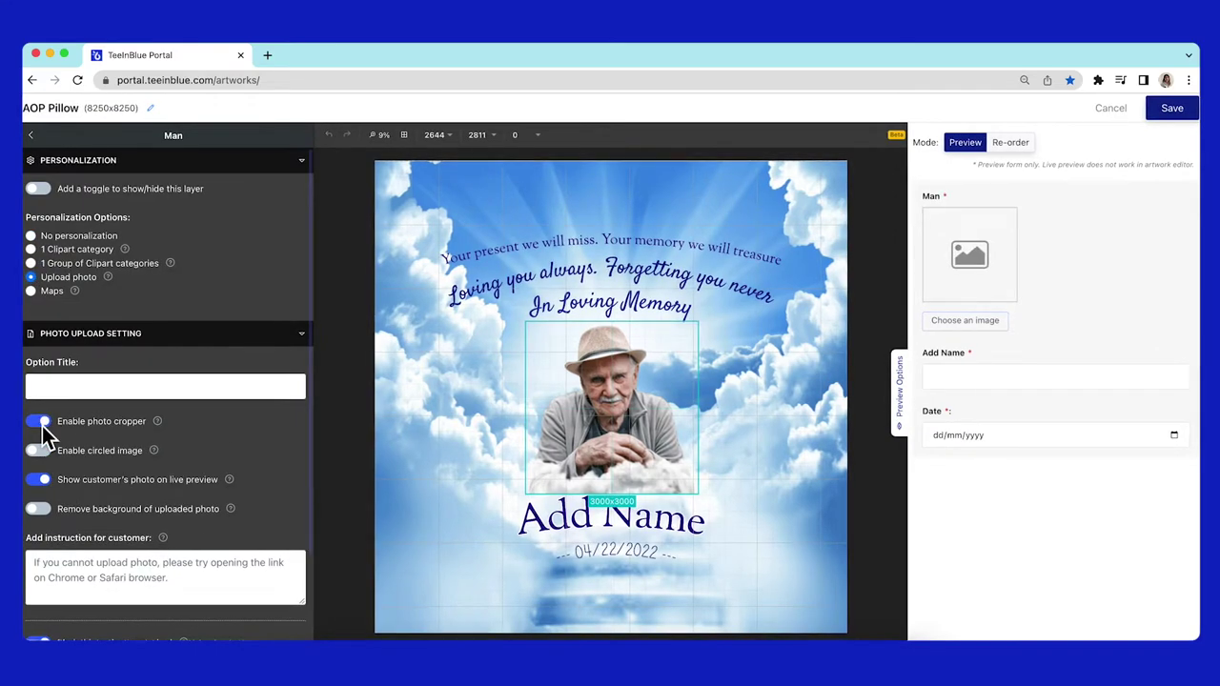
{"action": "scroll", "coordinate": [42, 426], "scroll_direction": "down", "scroll_amount": 2}
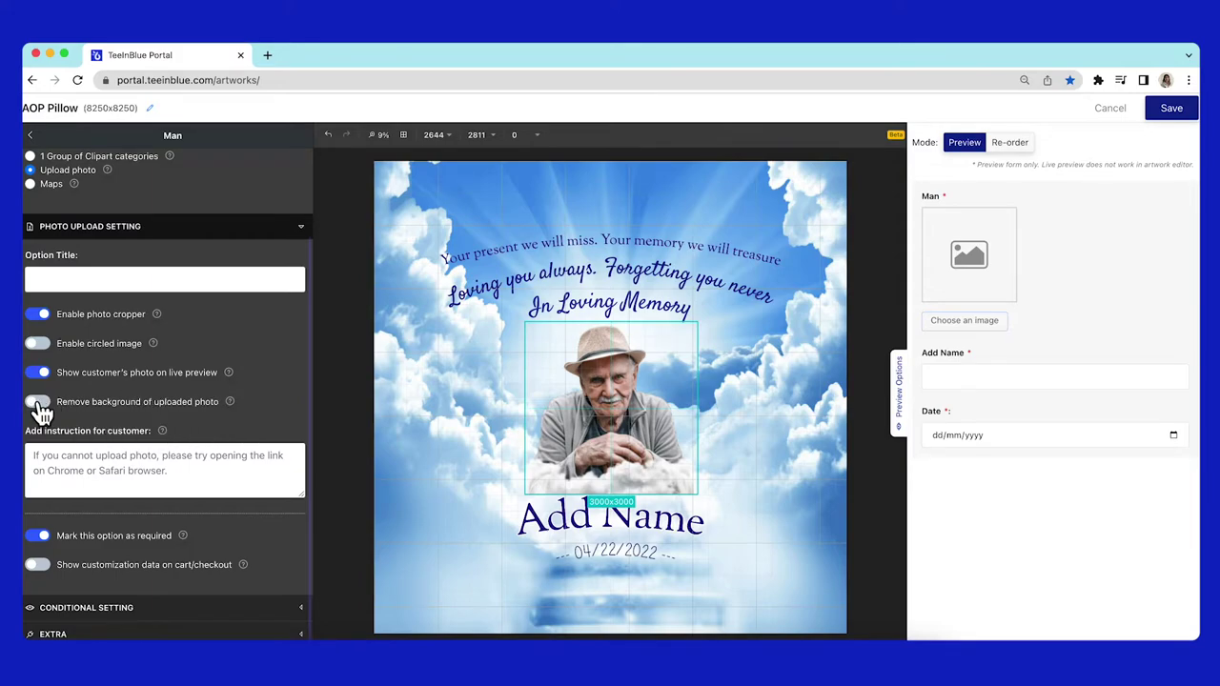
{"action": "left_click", "coordinate": [1182, 109]}
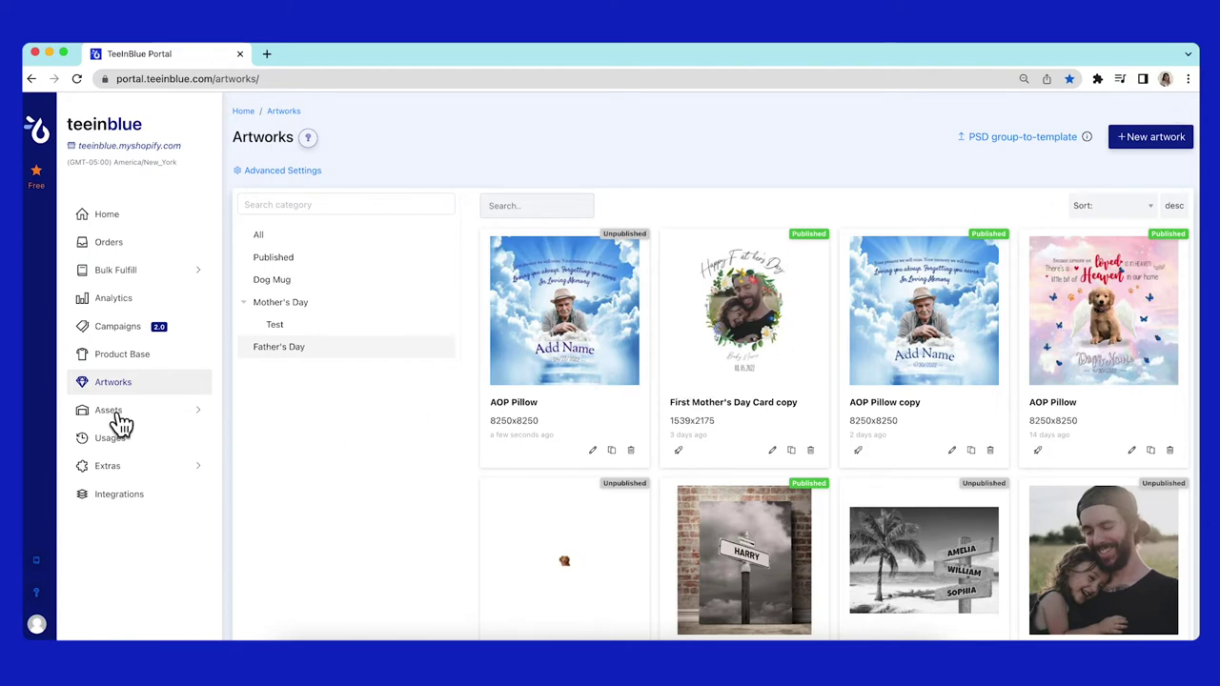
Find the Remove Background Service in the general settings and open the Removal.AI account page that holds the API token
{"action": "left_click", "coordinate": [152, 466]}
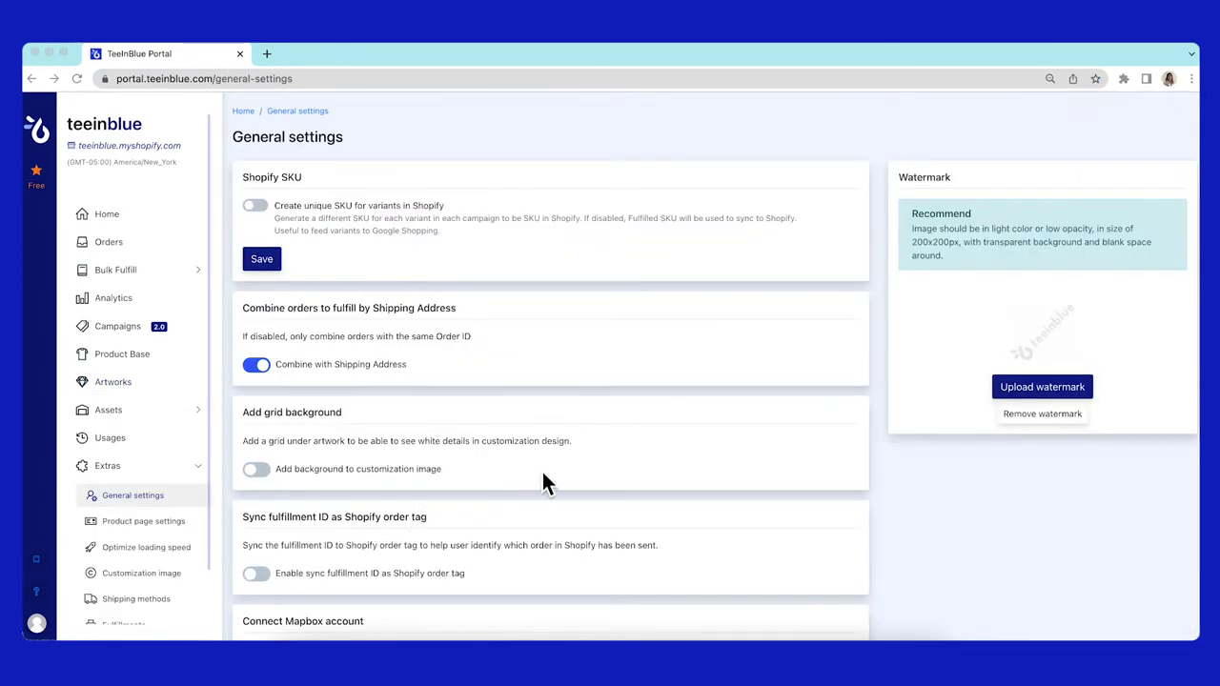
{"action": "scroll", "coordinate": [544, 476], "scroll_direction": "down", "scroll_amount": 5}
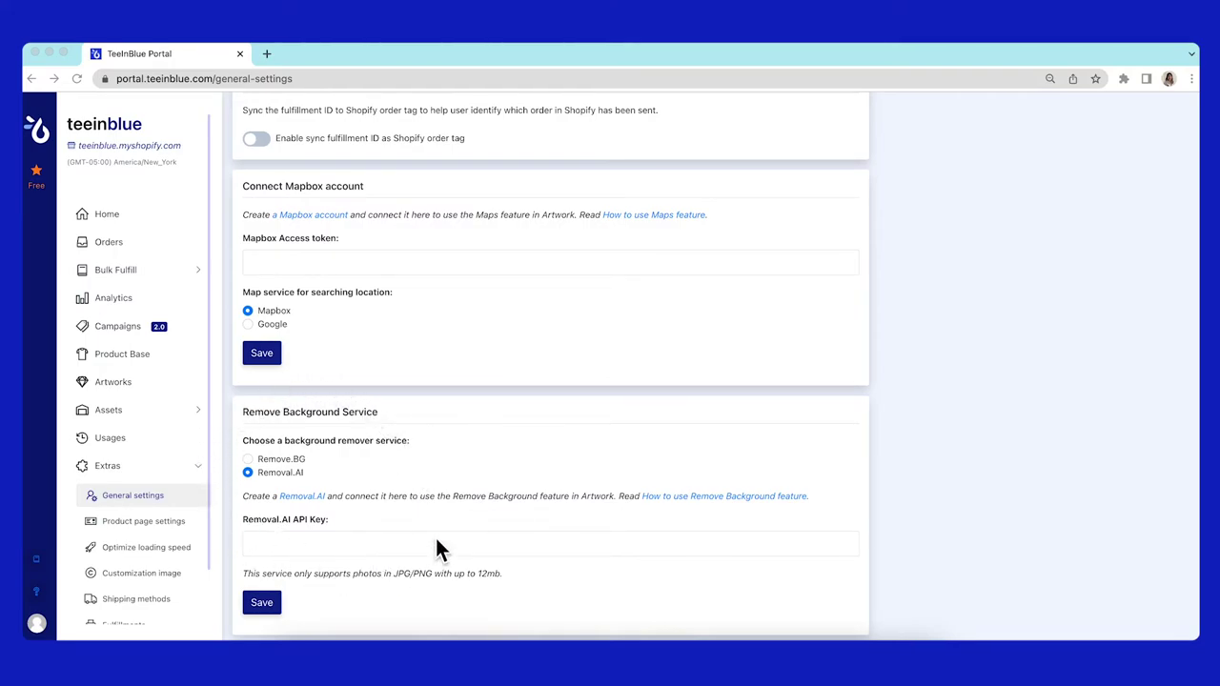
{"action": "left_click", "coordinate": [307, 500]}
{"action": "left_click", "coordinate": [1006, 149]}
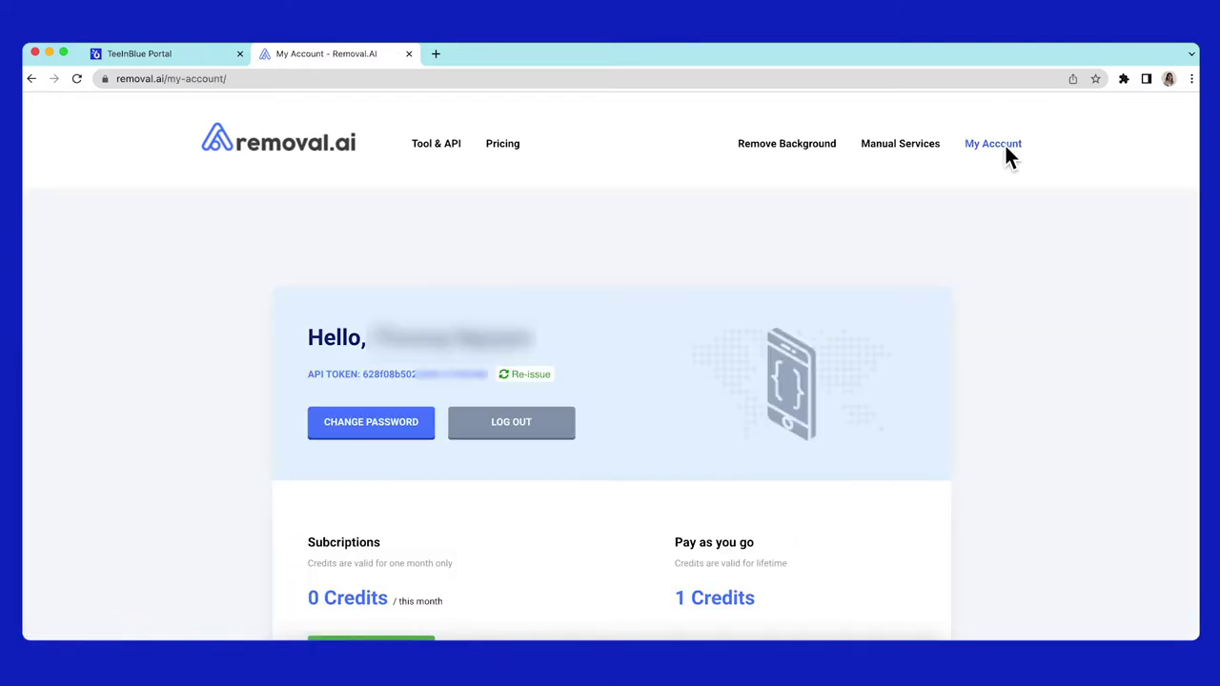
Copy the API token from the Removal.AI account page and paste it into the Removal.AI API Key field in the teeinblue portal
{"action": "double_click", "coordinate": [367, 381]}
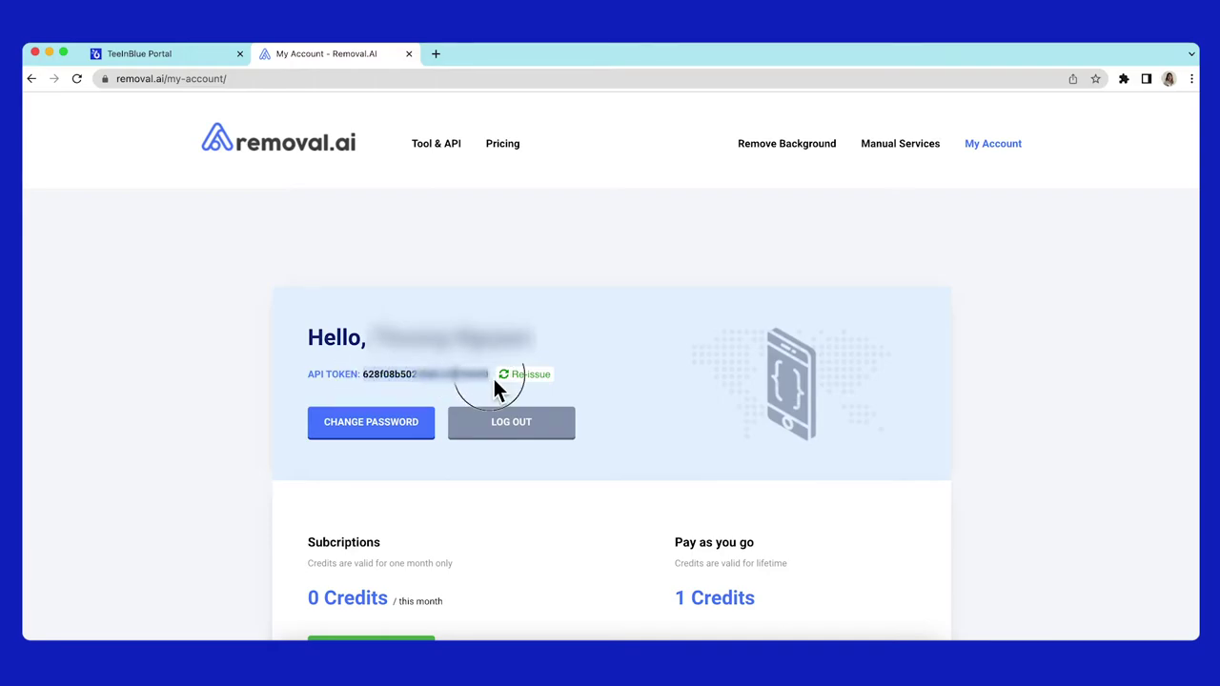
{"action": "left_click", "coordinate": [190, 55]}
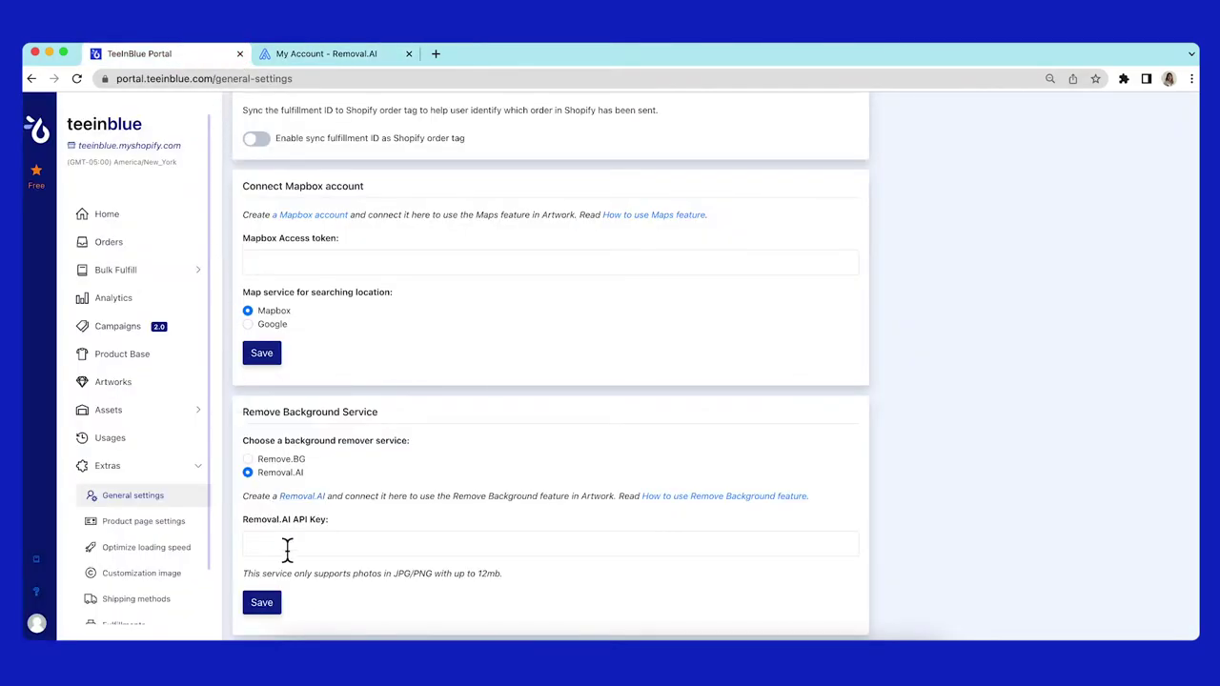
{"action": "left_click", "coordinate": [460, 551]}
{"action": "key", "text": "ctrl+v"}
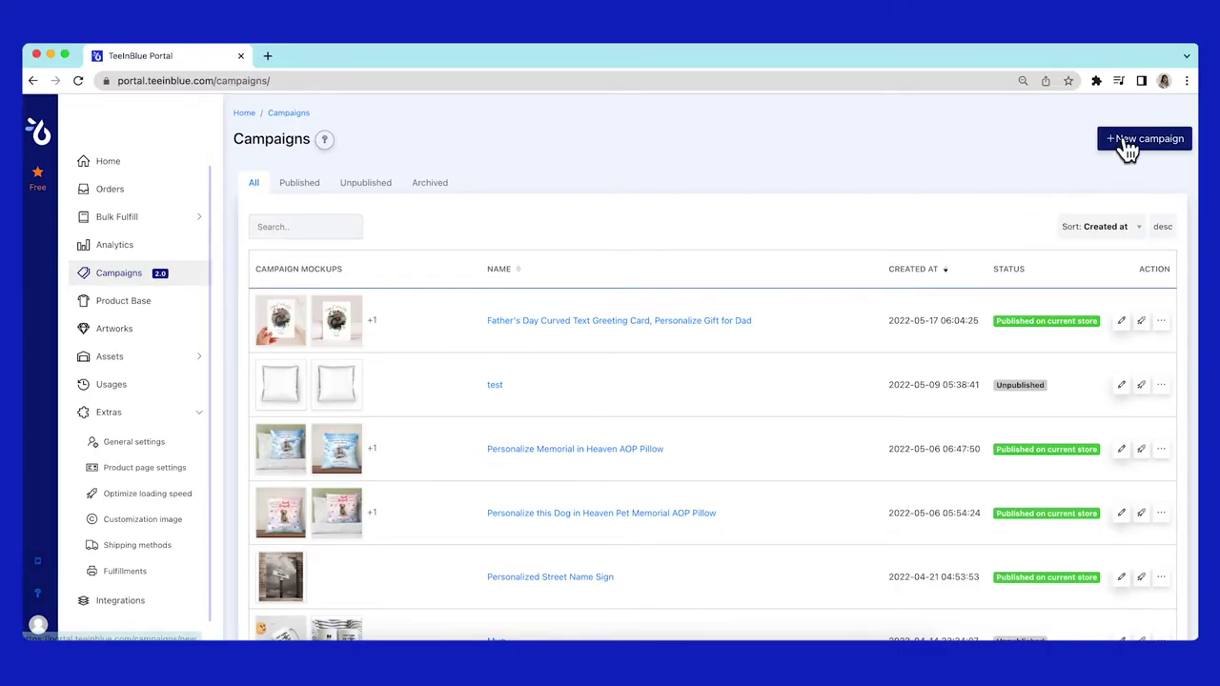
Create and save a new campaign titled Personalize AOP Pillow
{"action": "left_click", "coordinate": [1128, 143]}
{"action": "left_click", "coordinate": [527, 229]}
{"action": "type", "text": "Personalize AOP Pillow"}
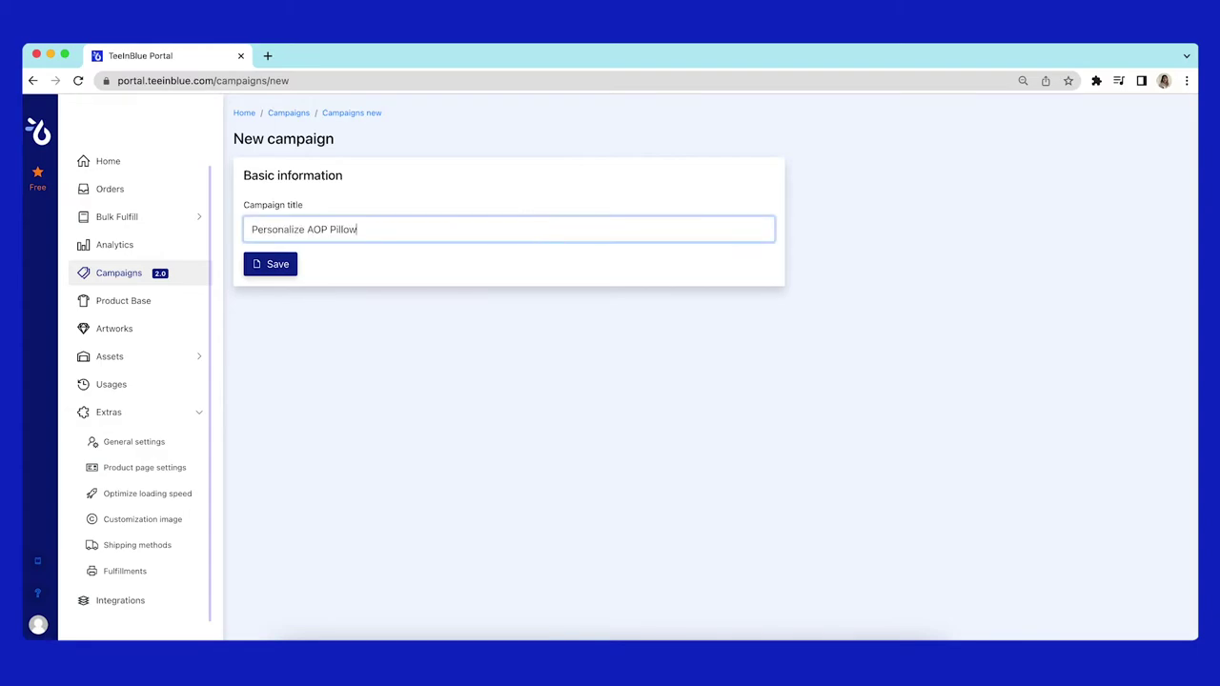
{"action": "left_click", "coordinate": [278, 265]}
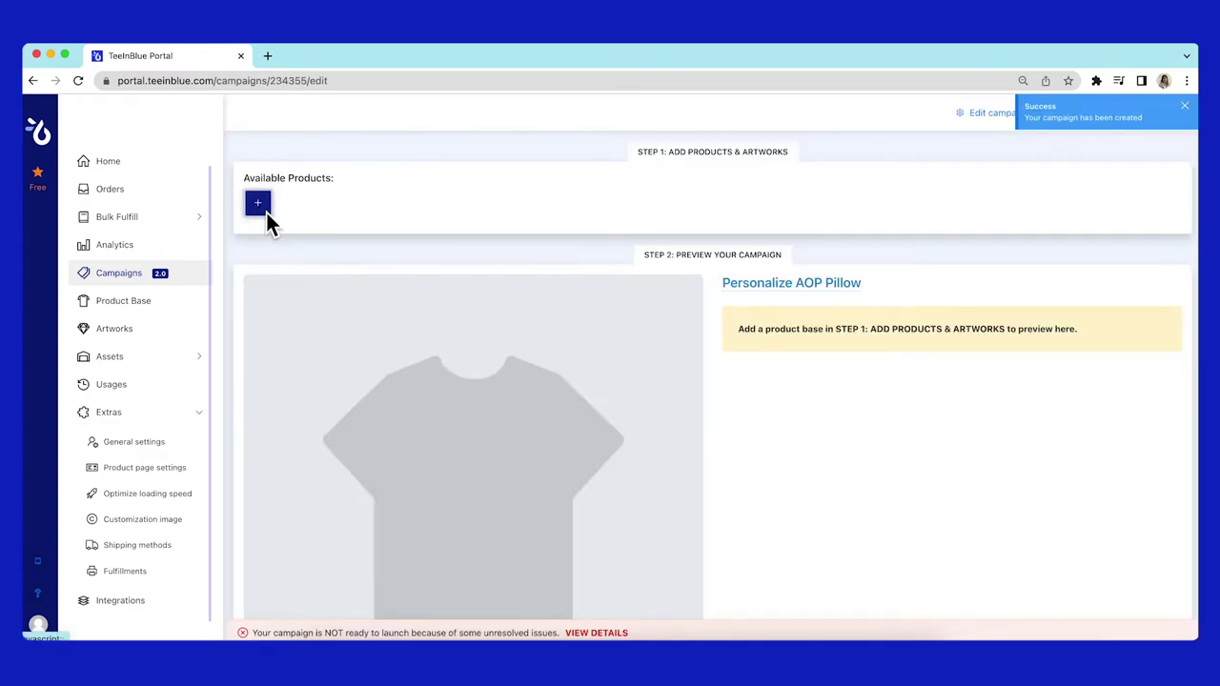
Add the Printify Broadcloth Pillow product to the campaign and assign the newest AOP Pillow artwork to its front print area
{"action": "left_click", "coordinate": [257, 205]}
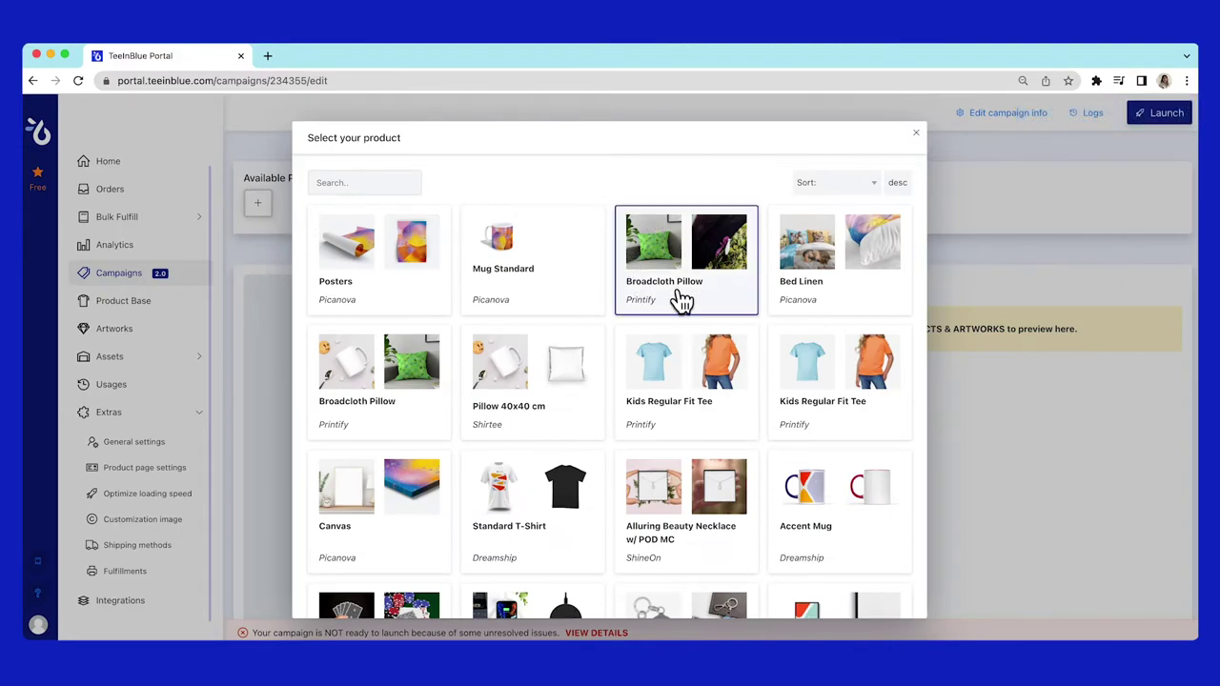
{"action": "left_click", "coordinate": [686, 303]}
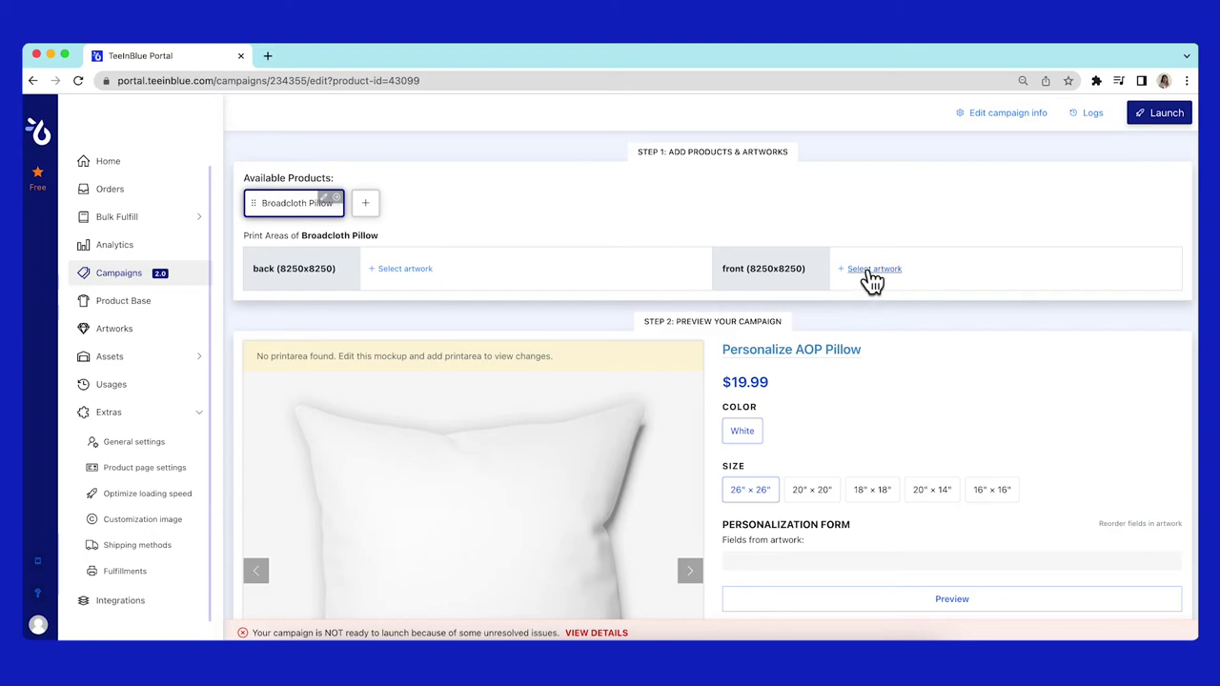
{"action": "left_click", "coordinate": [870, 270]}
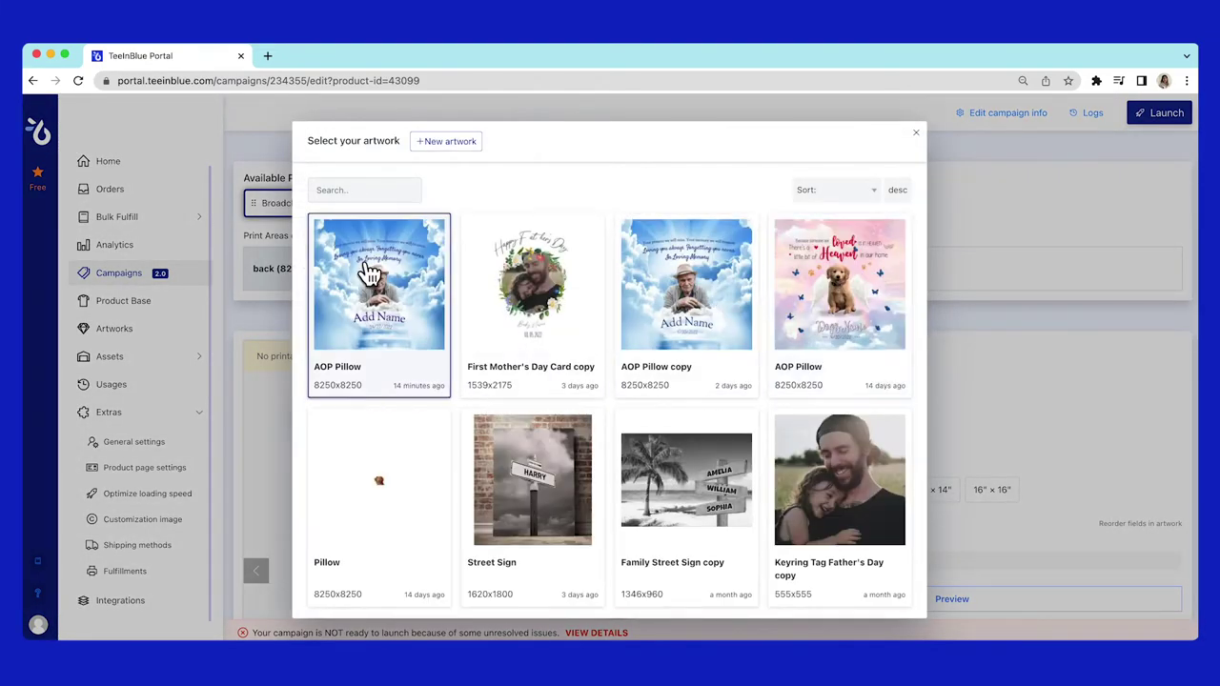
{"action": "left_click", "coordinate": [371, 337]}
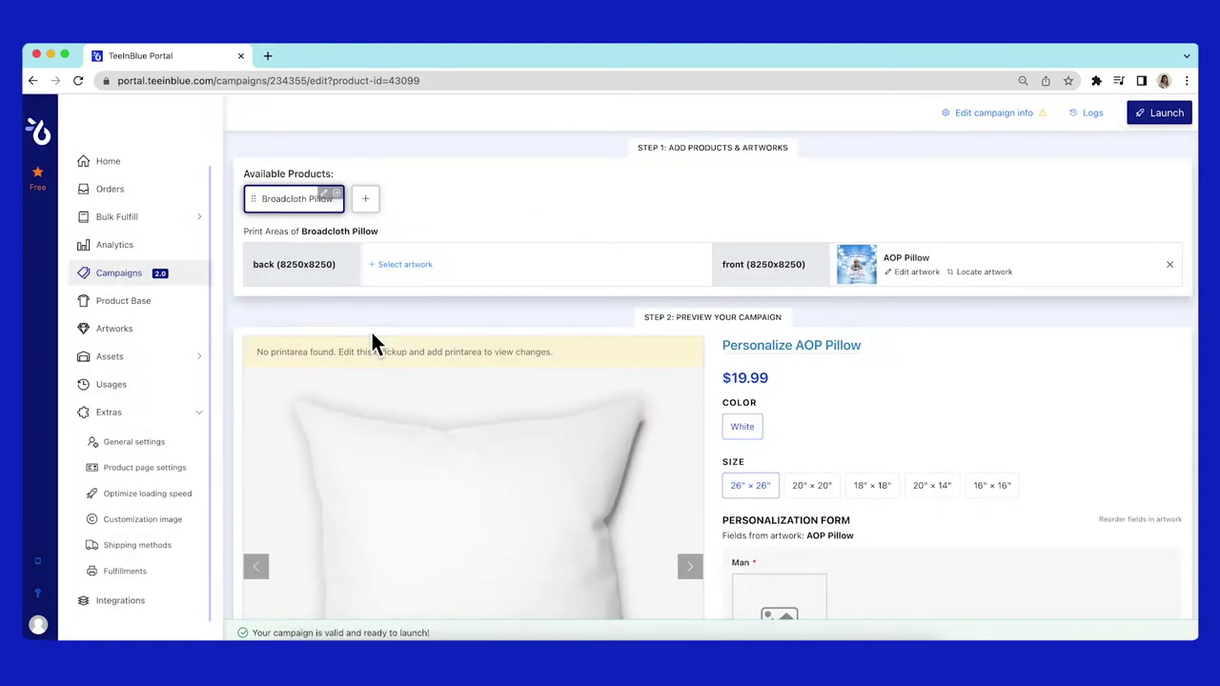
Remove the default pillow mockups from the campaign preview, keeping only the close-up of the white fabric
{"action": "scroll", "coordinate": [373, 336], "scroll_direction": "down", "scroll_amount": 3}
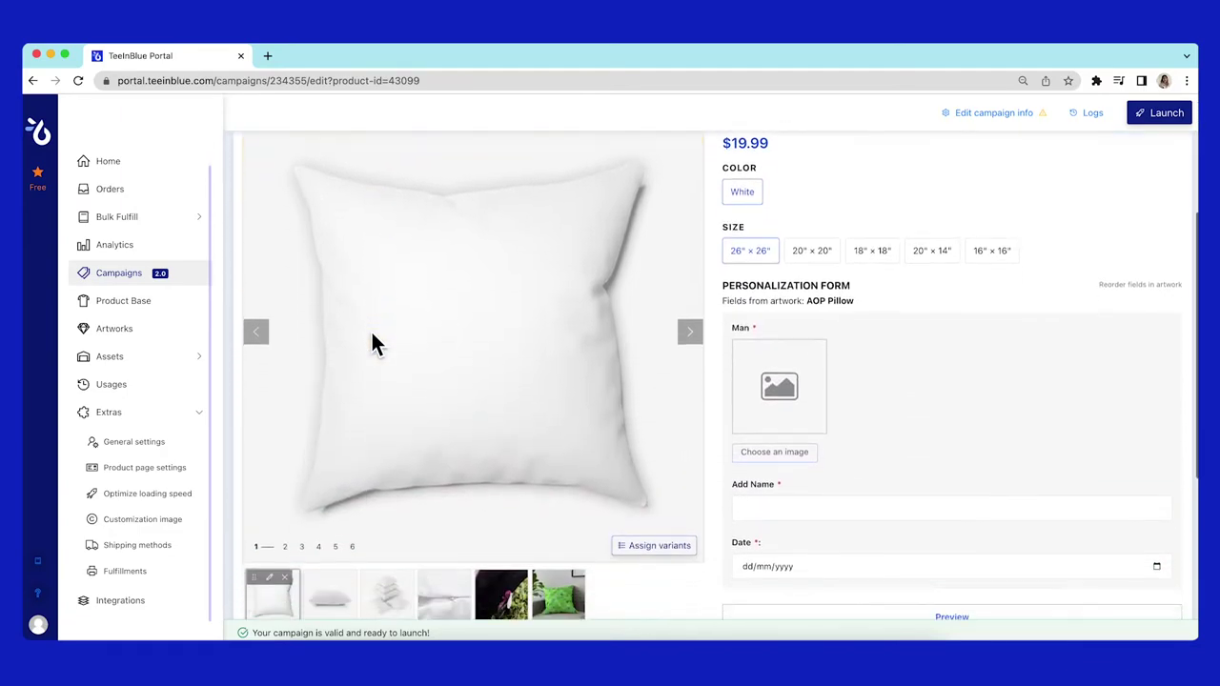
{"action": "left_click", "coordinate": [571, 551]}
{"action": "left_click", "coordinate": [561, 304]}
{"action": "left_click", "coordinate": [518, 551]}
{"action": "left_click", "coordinate": [564, 315]}
{"action": "left_click", "coordinate": [398, 551]}
{"action": "left_click", "coordinate": [547, 307]}
{"action": "left_click", "coordinate": [343, 551]}
{"action": "left_click", "coordinate": [515, 305]}
{"action": "left_click", "coordinate": [285, 551]}
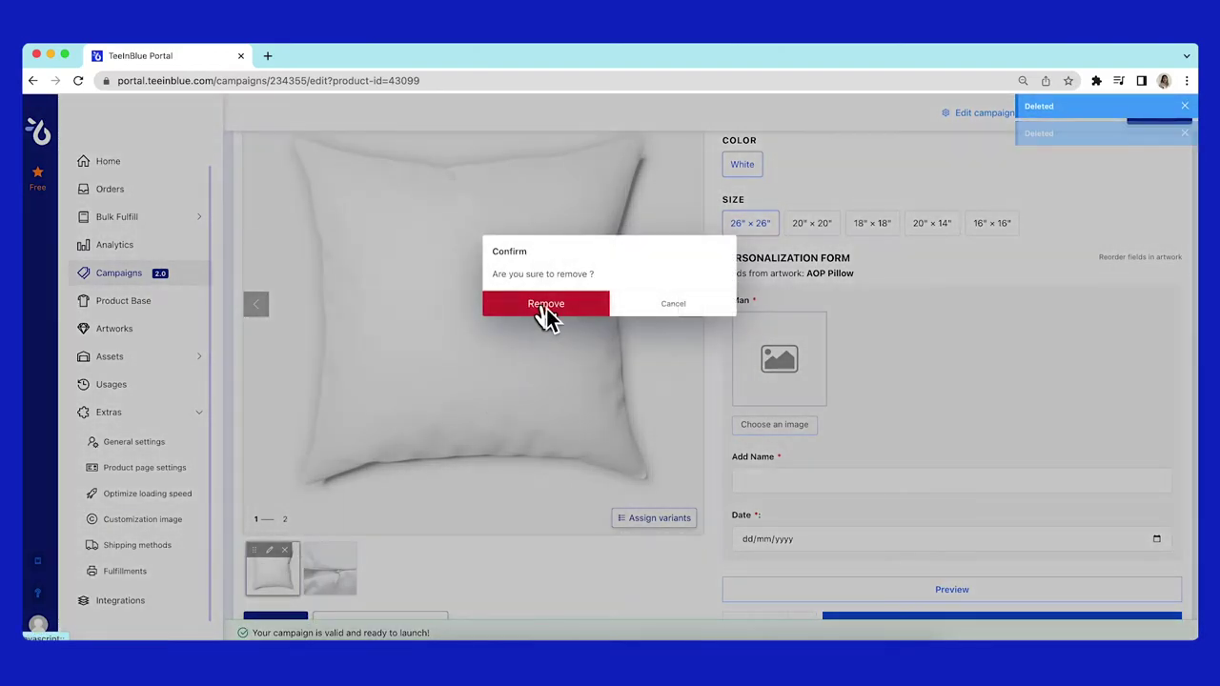
{"action": "left_click", "coordinate": [547, 306]}
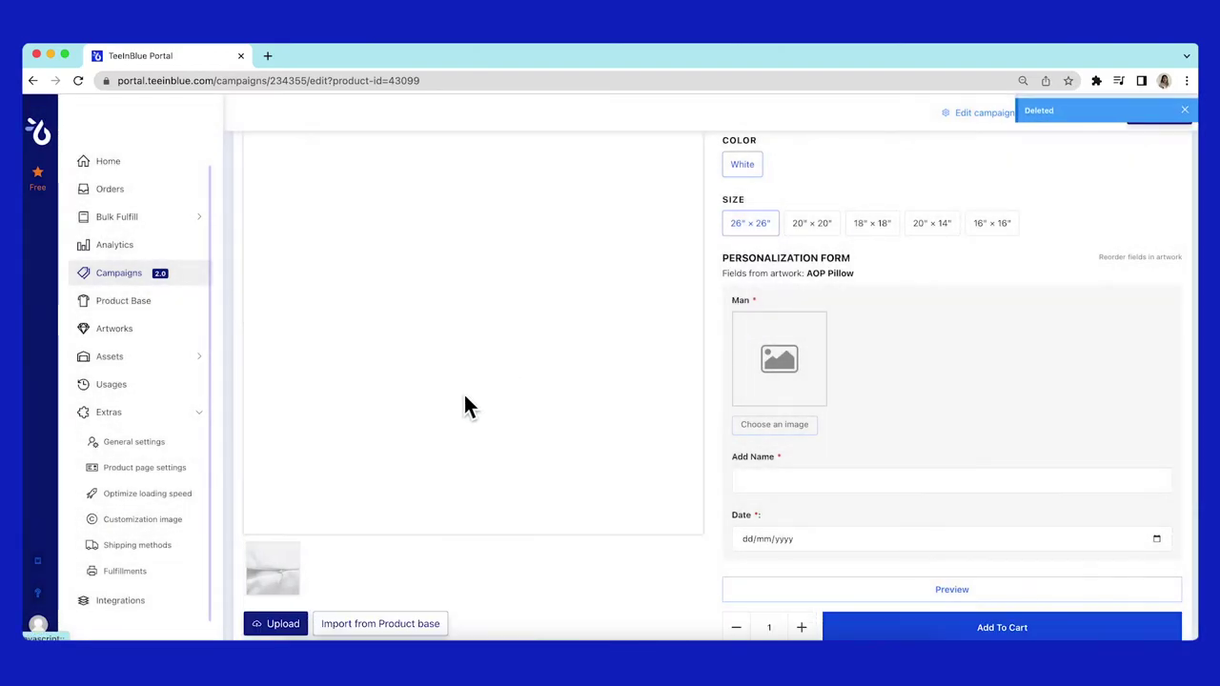
Upload White image.png from the AOP Pillow folder as a blank campaign mockup
{"action": "left_click", "coordinate": [267, 597]}
{"action": "double_click", "coordinate": [512, 246]}
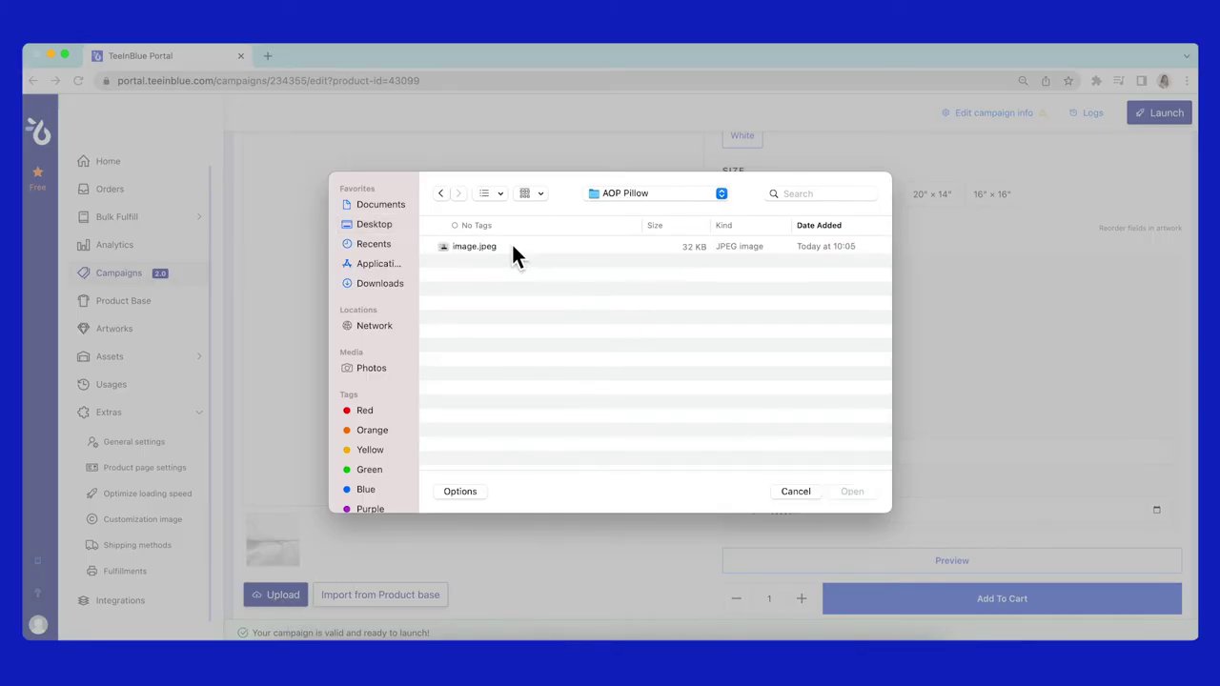
{"action": "left_click", "coordinate": [508, 275]}
{"action": "left_click", "coordinate": [852, 492]}
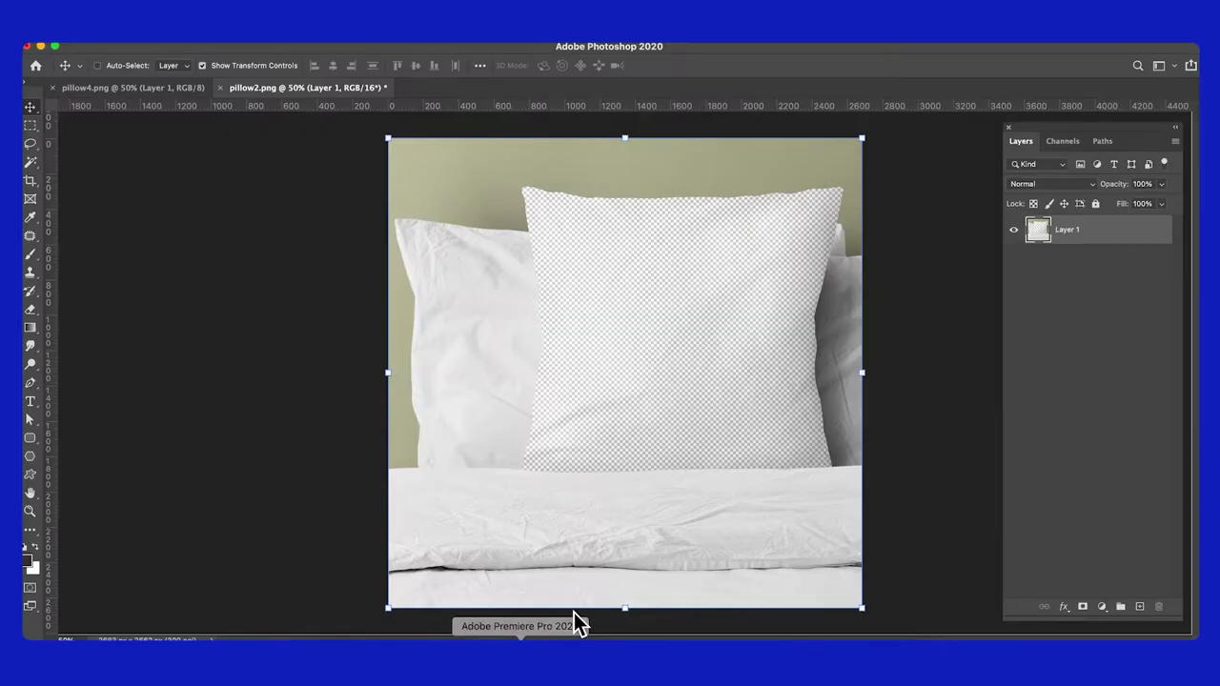
Switch to Photoshop and examine the transparent pillow cutouts in pillow2.png and pillow4.png, toggling the visibility of Layer 1
{"action": "left_click", "coordinate": [181, 91]}
{"action": "left_click", "coordinate": [260, 91]}
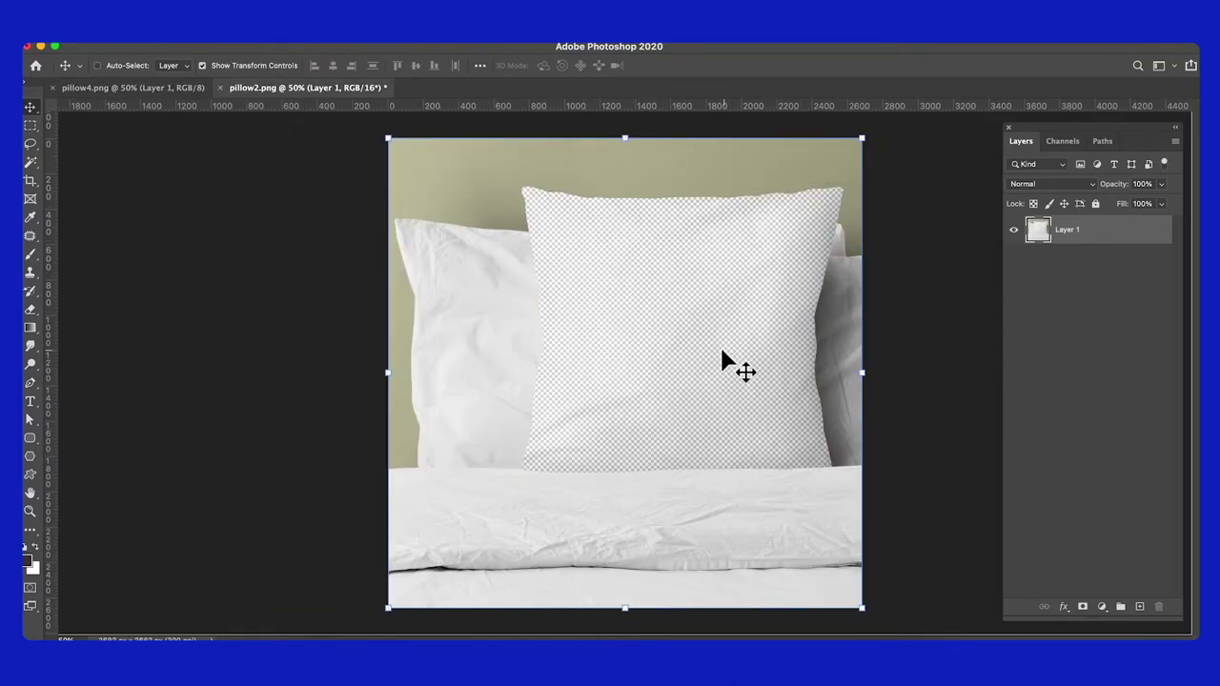
{"action": "left_click", "coordinate": [1014, 229]}
{"action": "left_click", "coordinate": [1014, 229]}
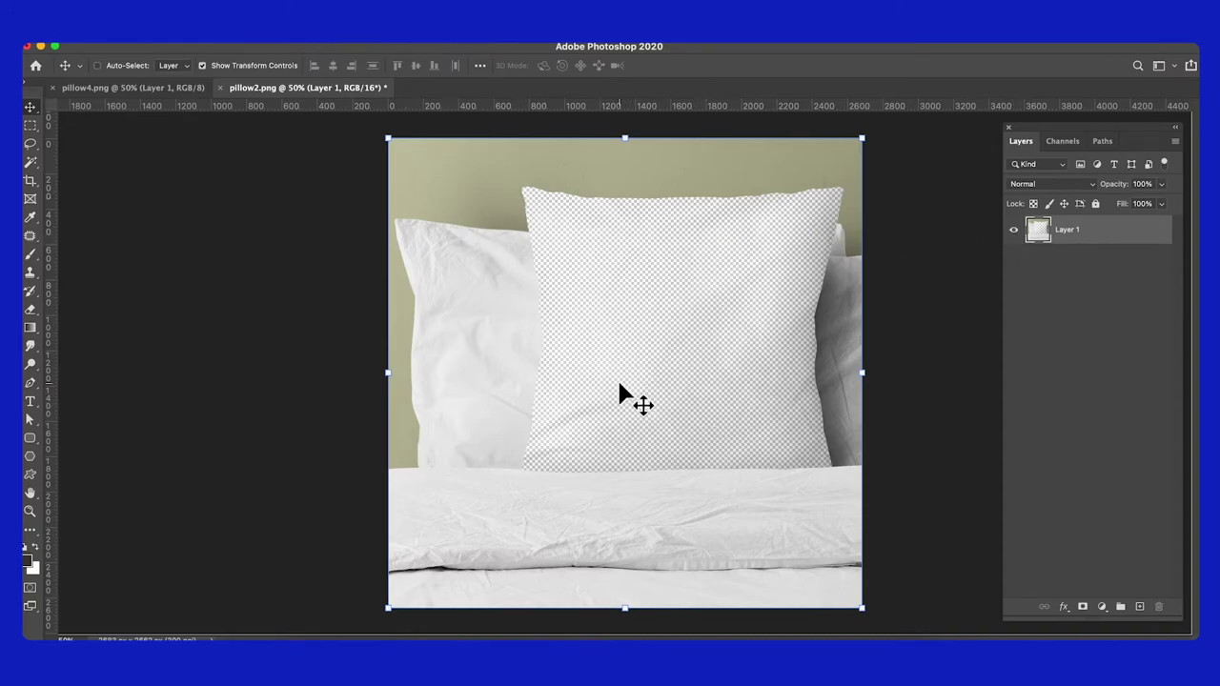
{"action": "left_click", "coordinate": [86, 89]}
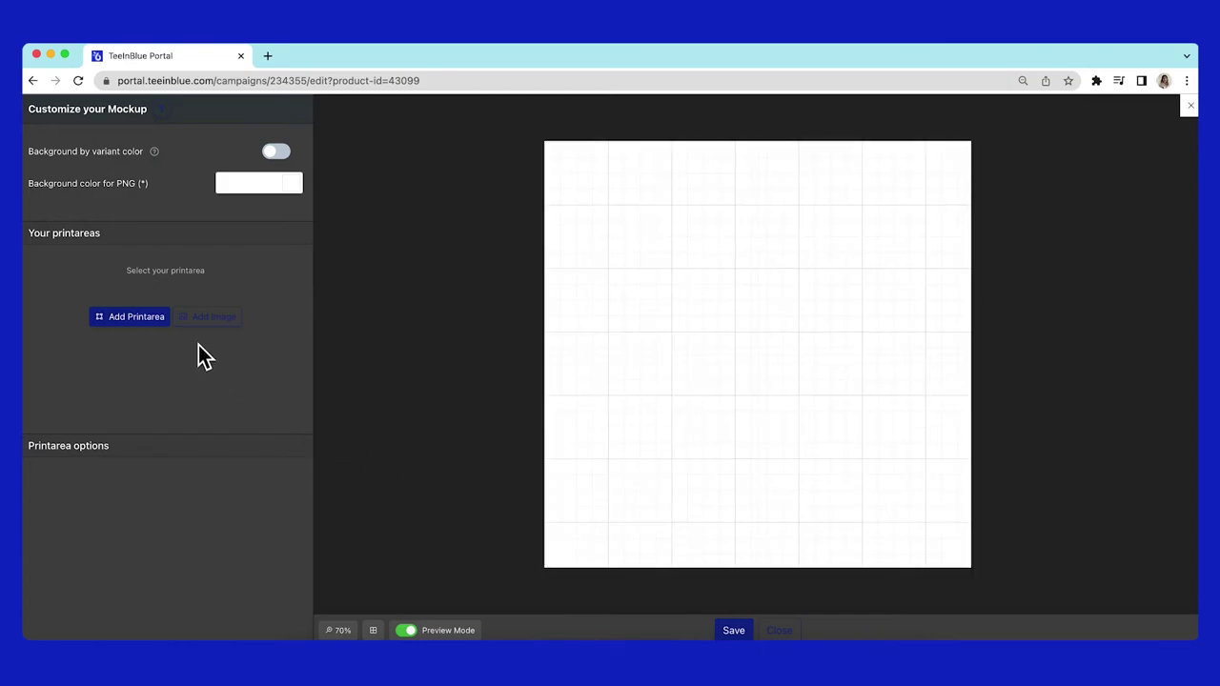
Add pillow2.png to the blank mockup and insert the front (8250x8250) print area beneath the image layer
{"action": "left_click", "coordinate": [195, 322]}
{"action": "left_click", "coordinate": [509, 263]}
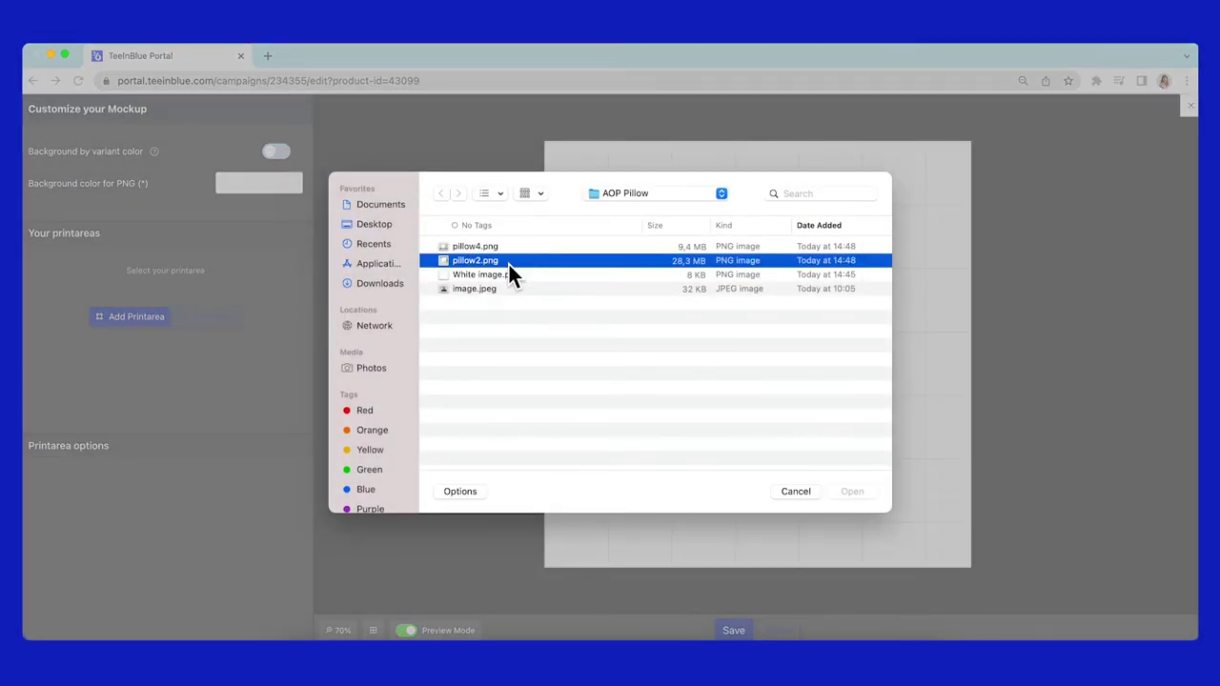
{"action": "left_click", "coordinate": [856, 494]}
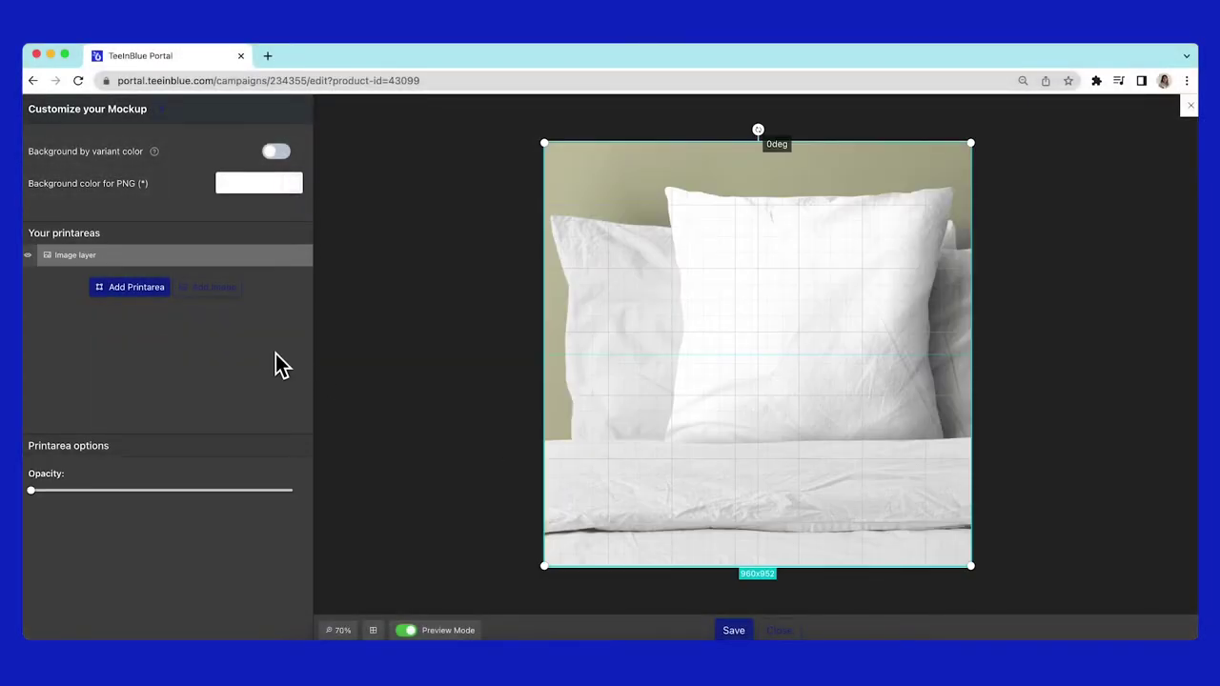
{"action": "left_click", "coordinate": [128, 303]}
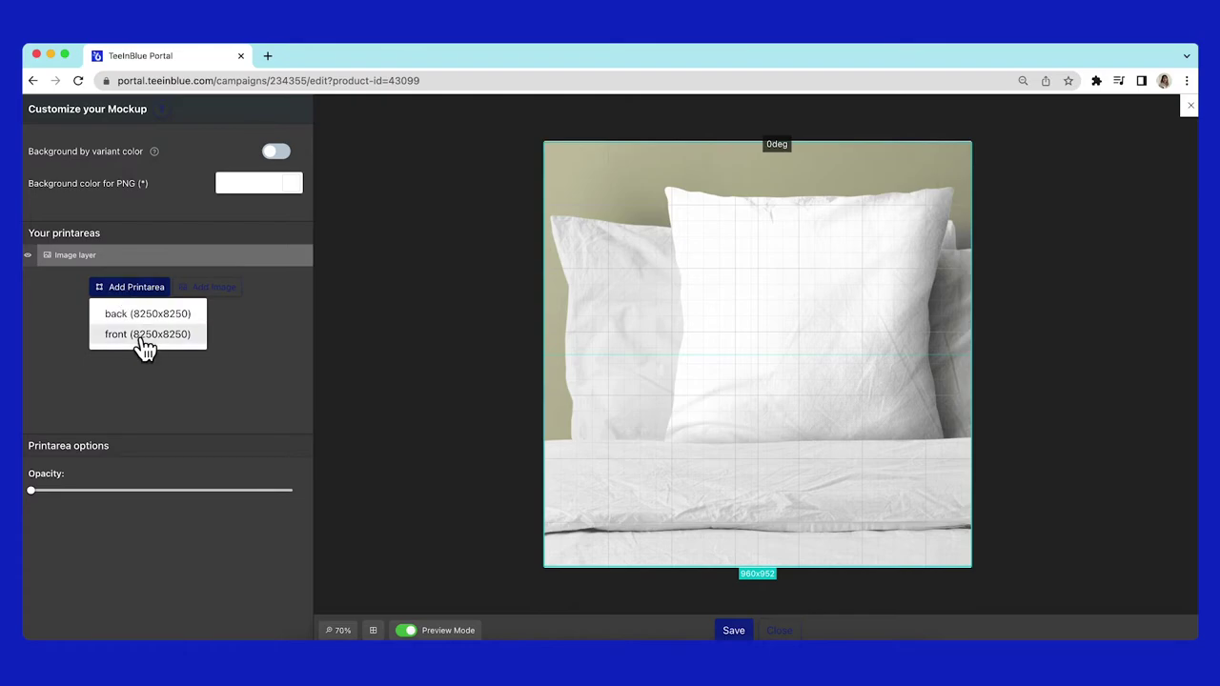
{"action": "left_click", "coordinate": [144, 335]}
{"action": "left_click_drag", "start_coordinate": [127, 257], "coordinate": [147, 281]}
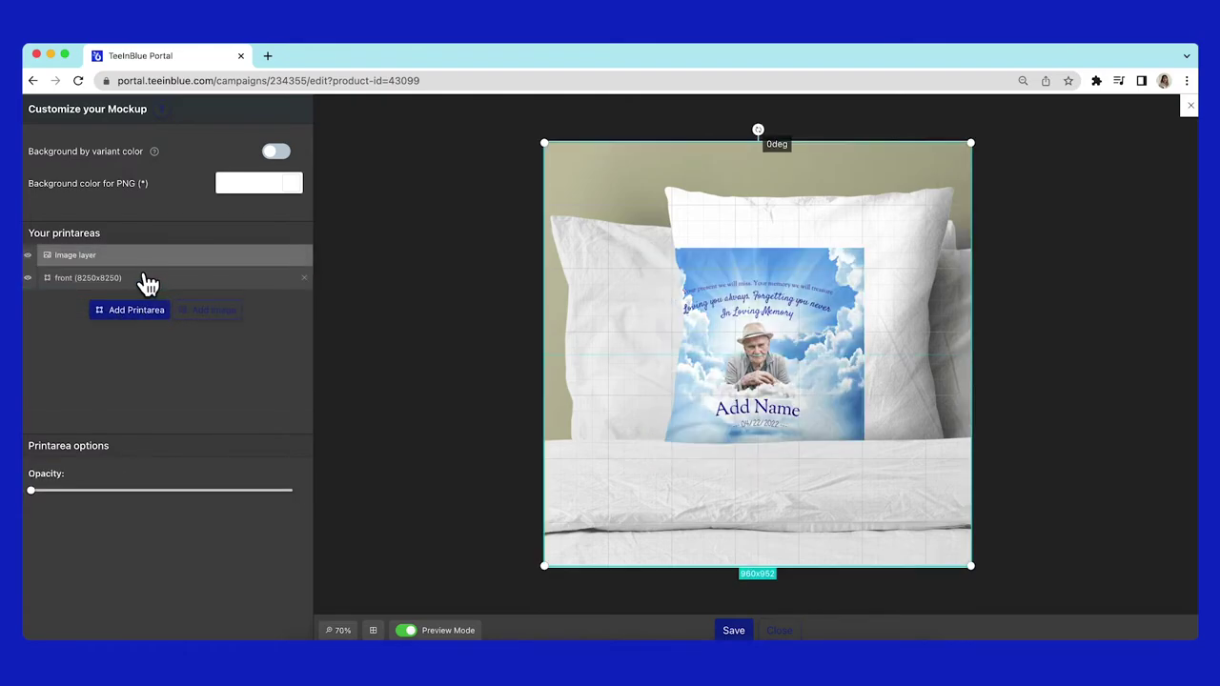
Move the front print area over the bed pillow cutout, enlarge it to about 656x656, and save the mockup
{"action": "left_click", "coordinate": [188, 281]}
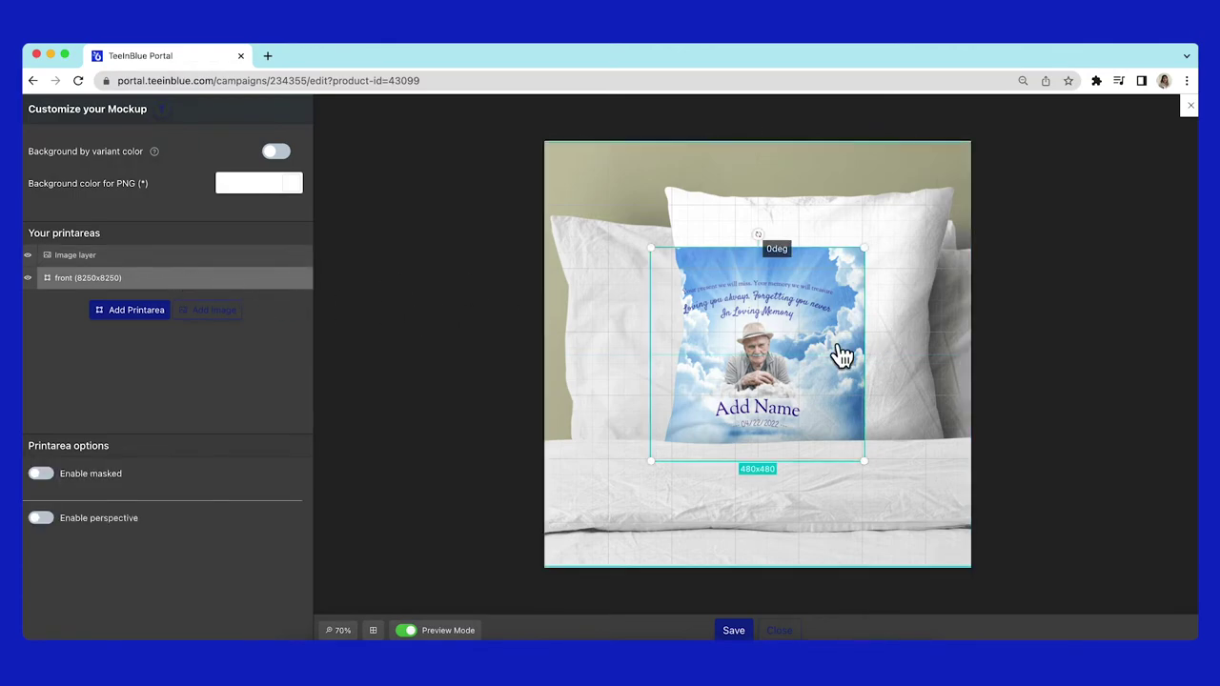
{"action": "left_click_drag", "start_coordinate": [828, 356], "coordinate": [823, 305]}
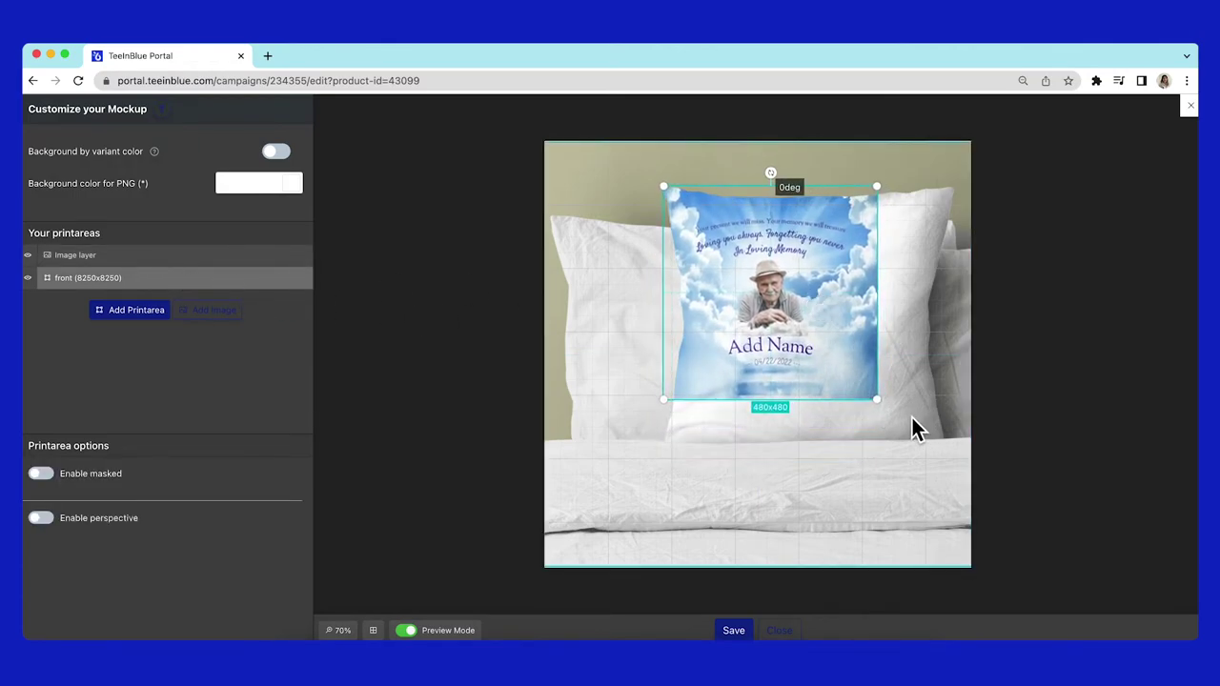
{"action": "left_click_drag", "start_coordinate": [888, 409], "coordinate": [967, 485]}
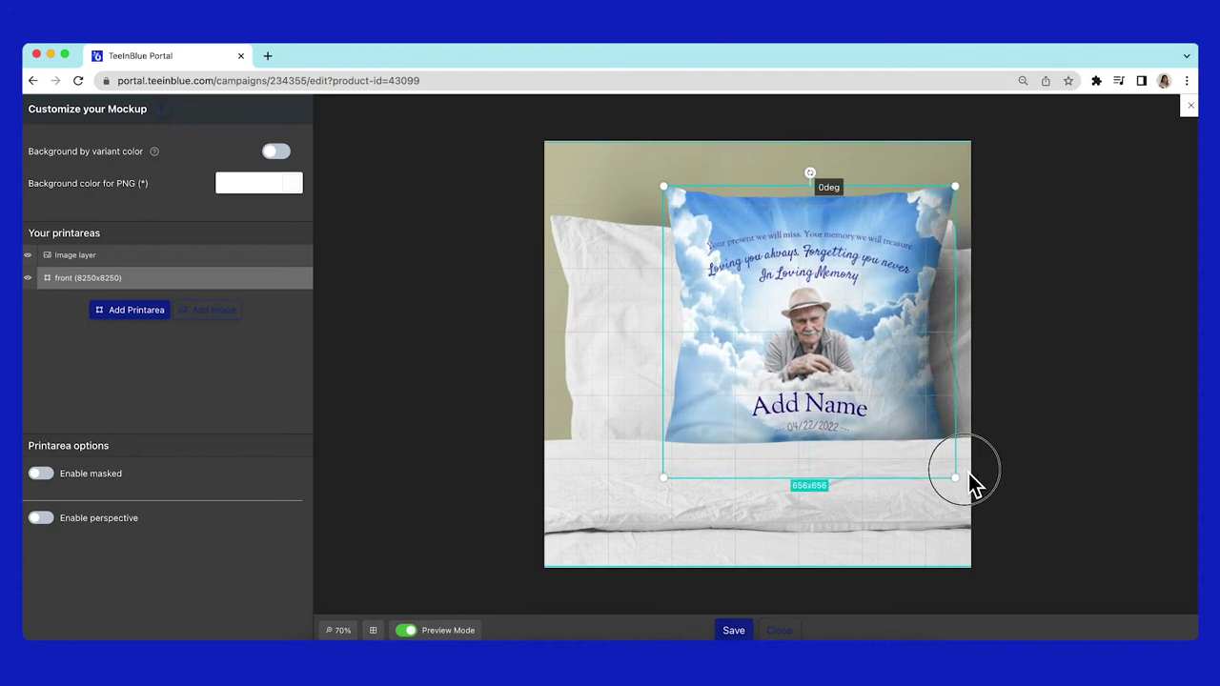
{"action": "left_click", "coordinate": [735, 631]}
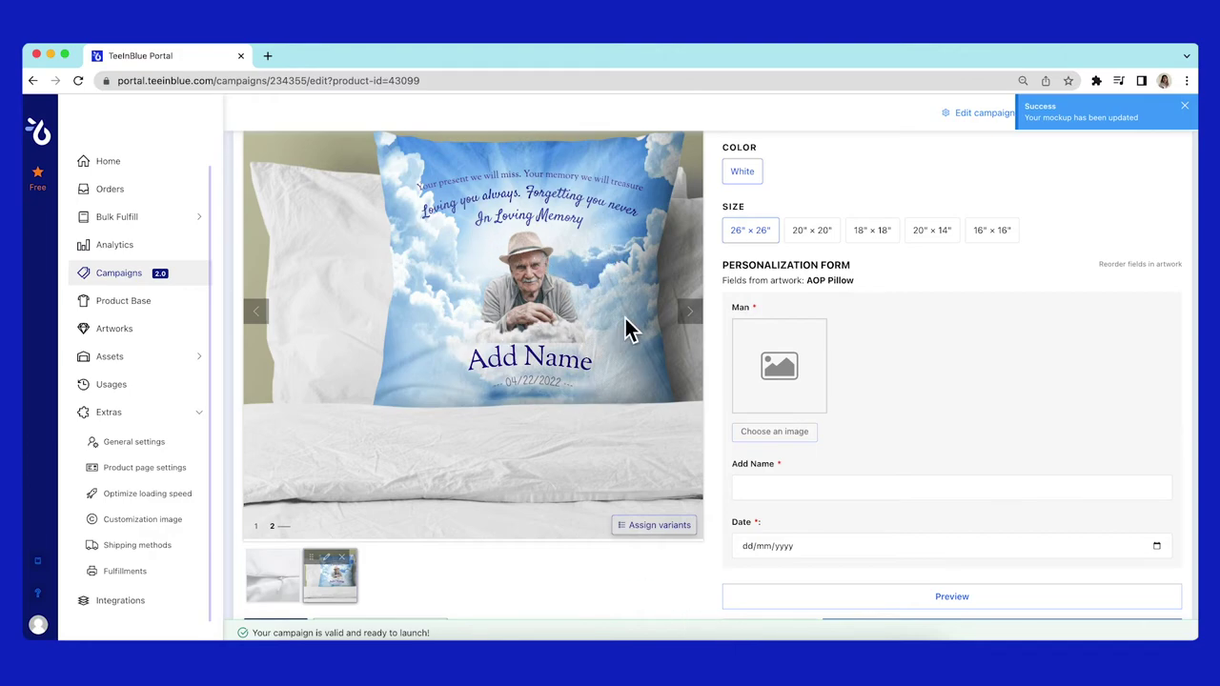
Upload White image.png again as the base of another campaign mockup
{"action": "scroll", "coordinate": [572, 416], "scroll_direction": "down", "scroll_amount": 1}
{"action": "left_click", "coordinate": [274, 563]}
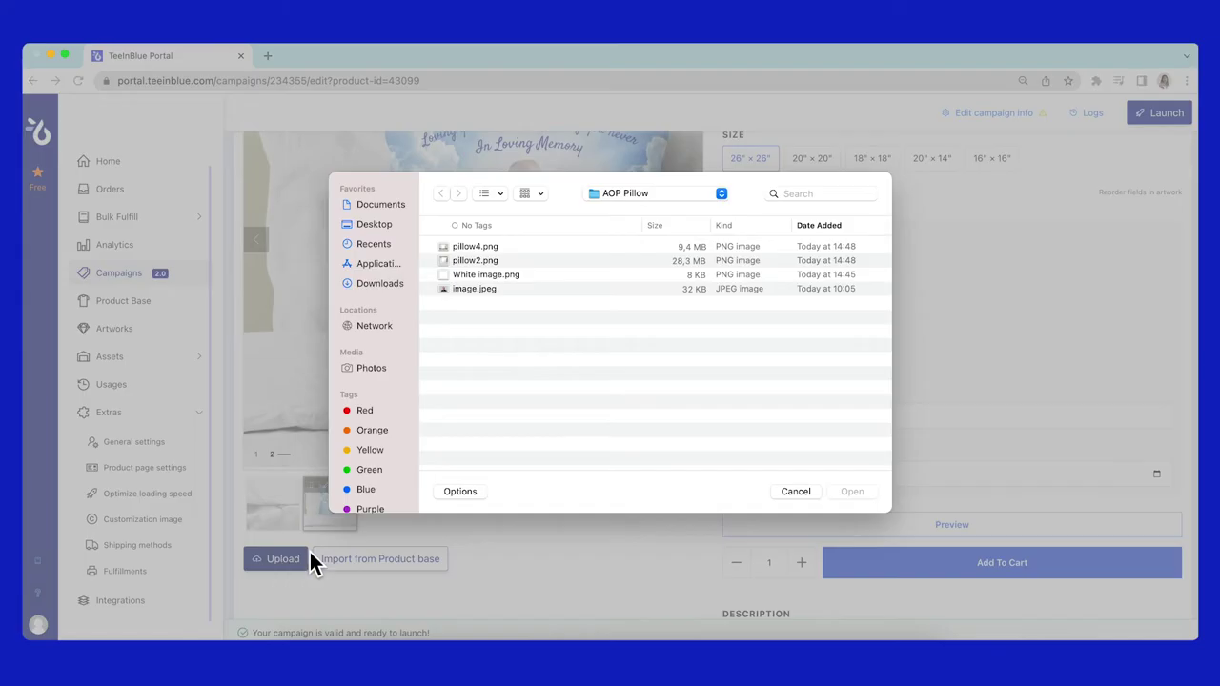
{"action": "left_click", "coordinate": [474, 274]}
{"action": "left_click", "coordinate": [848, 494]}
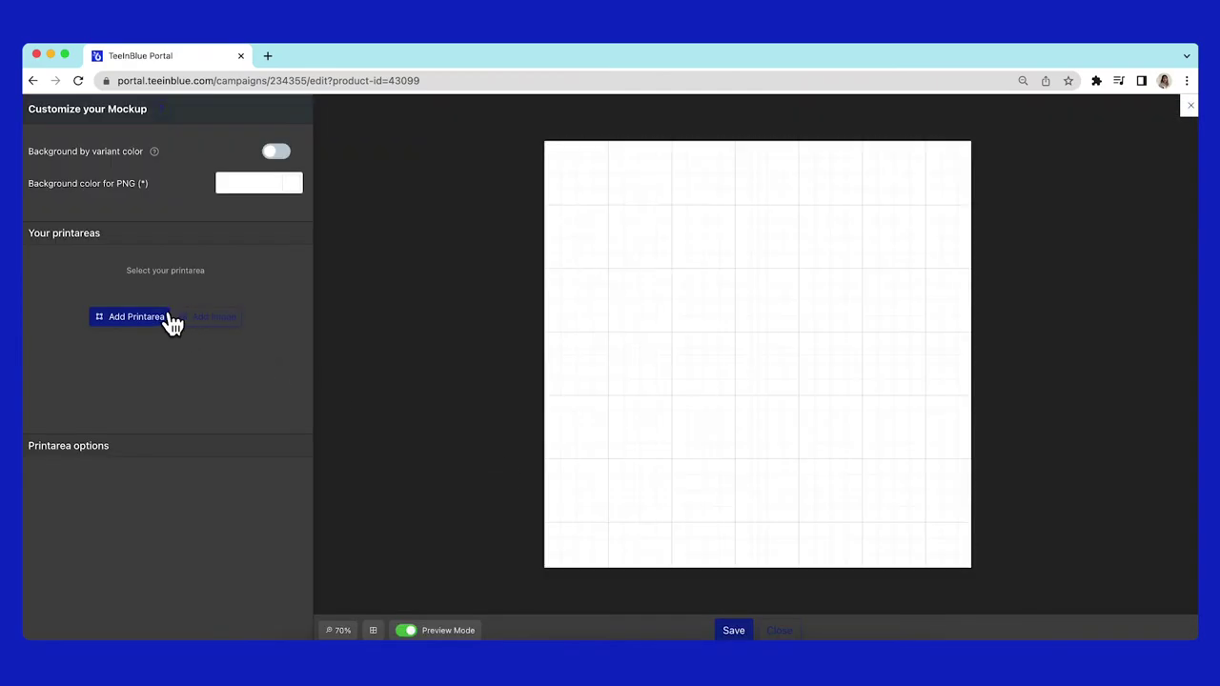
Add pillow4.png to the new mockup, enlarge it to about 1453x969, and center it so it fills the canvas
{"action": "left_click", "coordinate": [202, 320]}
{"action": "left_click", "coordinate": [497, 248]}
{"action": "left_click", "coordinate": [863, 494]}
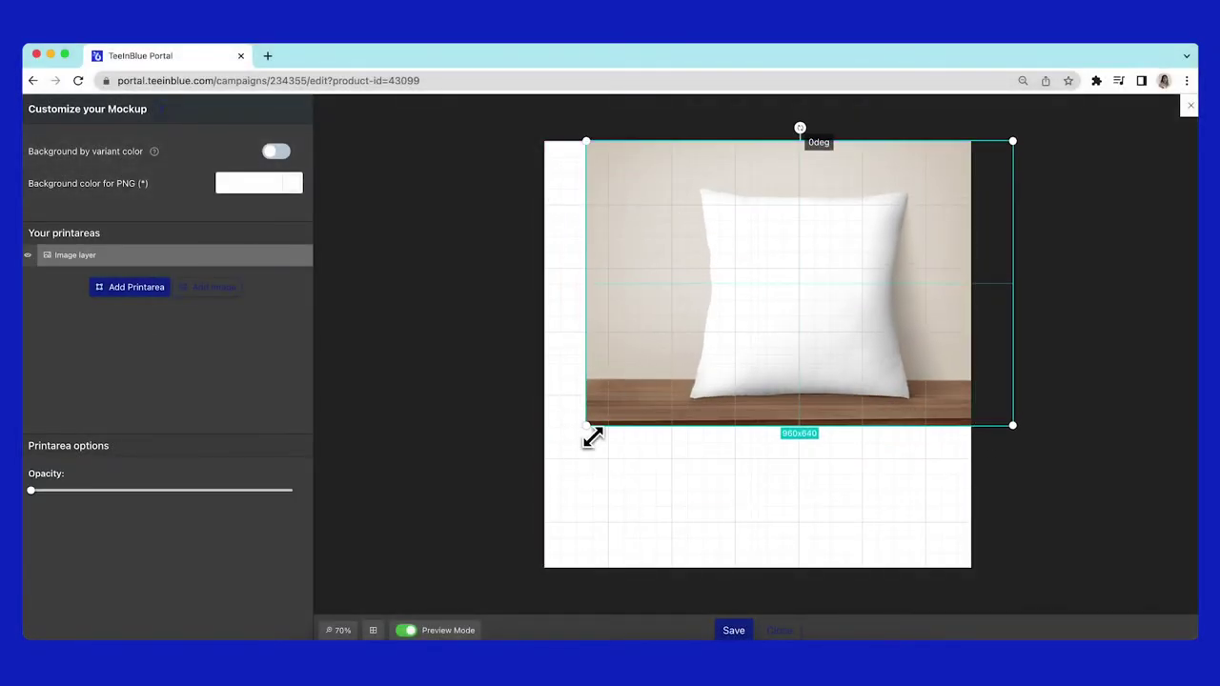
{"action": "left_click_drag", "start_coordinate": [592, 431], "coordinate": [367, 572]}
{"action": "left_click_drag", "start_coordinate": [748, 491], "coordinate": [815, 491]}
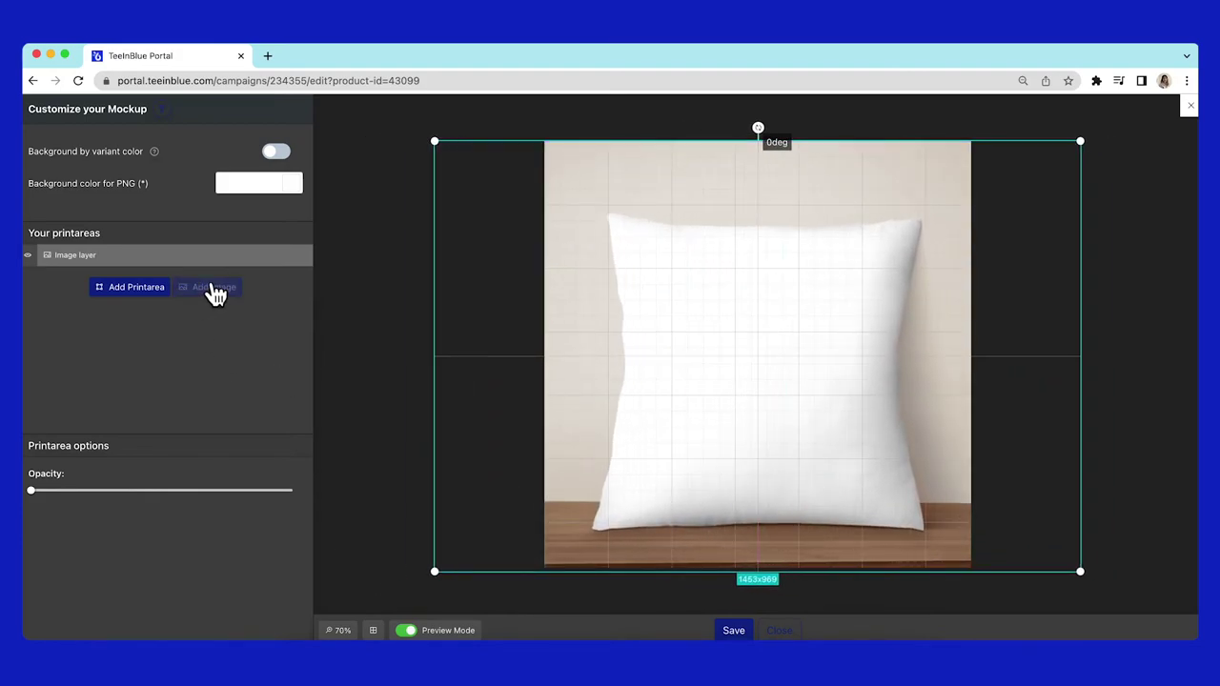
Insert the front (8250x8250) print area into the pillow4.png mockup and place it beneath the image layer
{"action": "left_click", "coordinate": [151, 289]}
{"action": "left_click", "coordinate": [158, 333]}
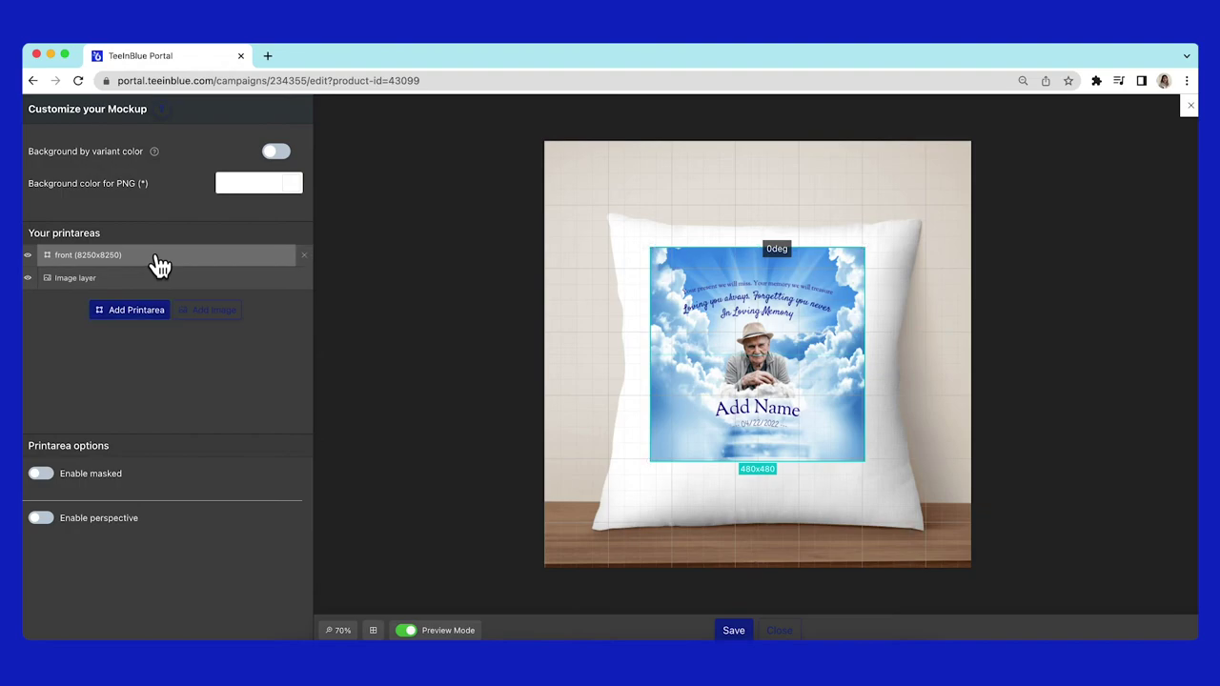
{"action": "left_click_drag", "start_coordinate": [153, 284], "coordinate": [156, 259]}
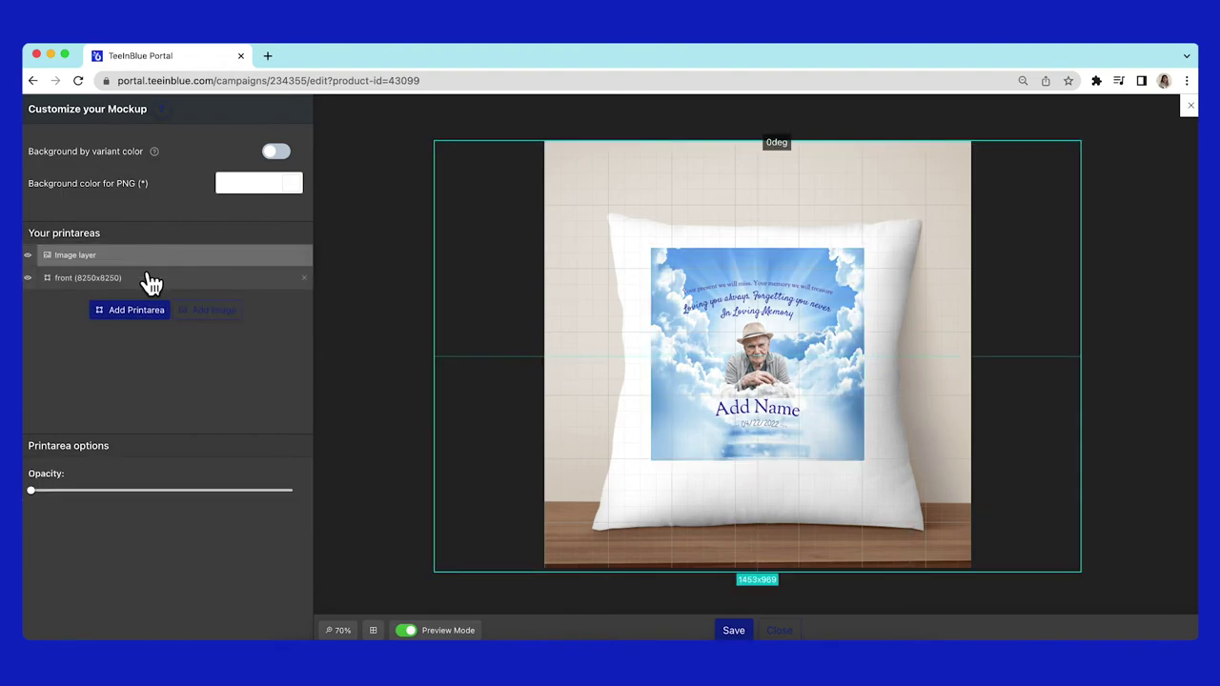
Fit the front print area over the standing pillow cutout at about 751x751 and save the mockup
{"action": "left_click", "coordinate": [153, 284]}
{"action": "left_click_drag", "start_coordinate": [716, 343], "coordinate": [694, 322]}
{"action": "left_click_drag", "start_coordinate": [823, 434], "coordinate": [929, 547]}
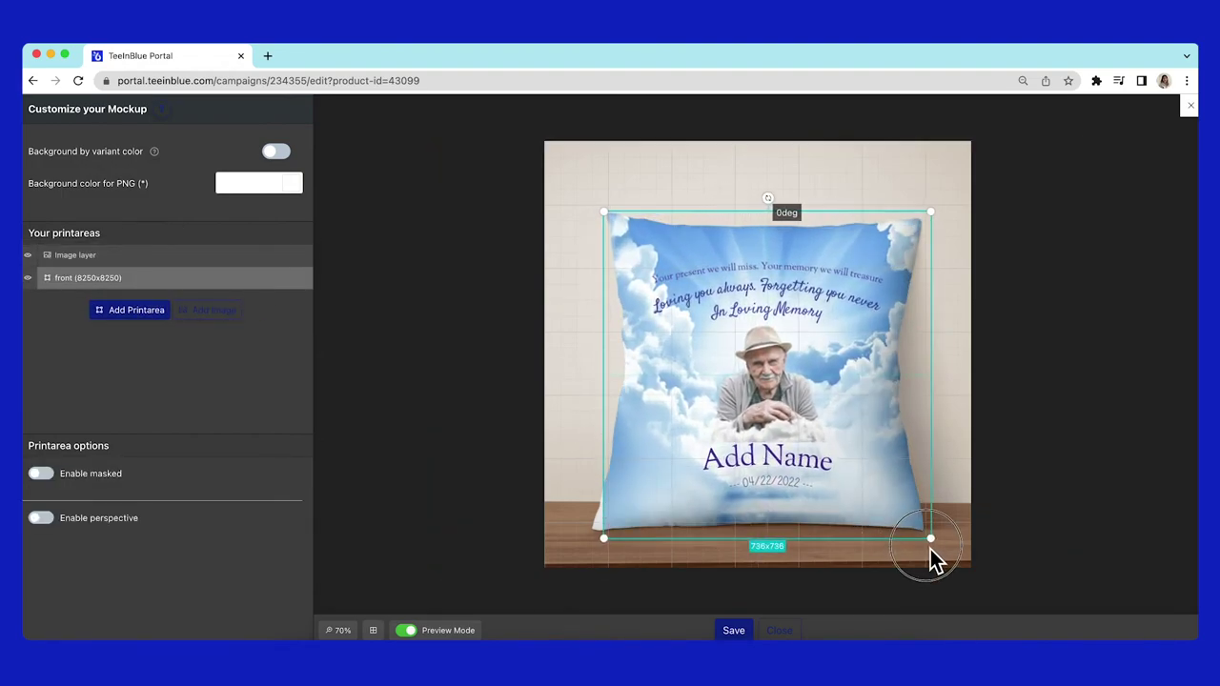
{"action": "left_click_drag", "start_coordinate": [611, 538], "coordinate": [595, 545]}
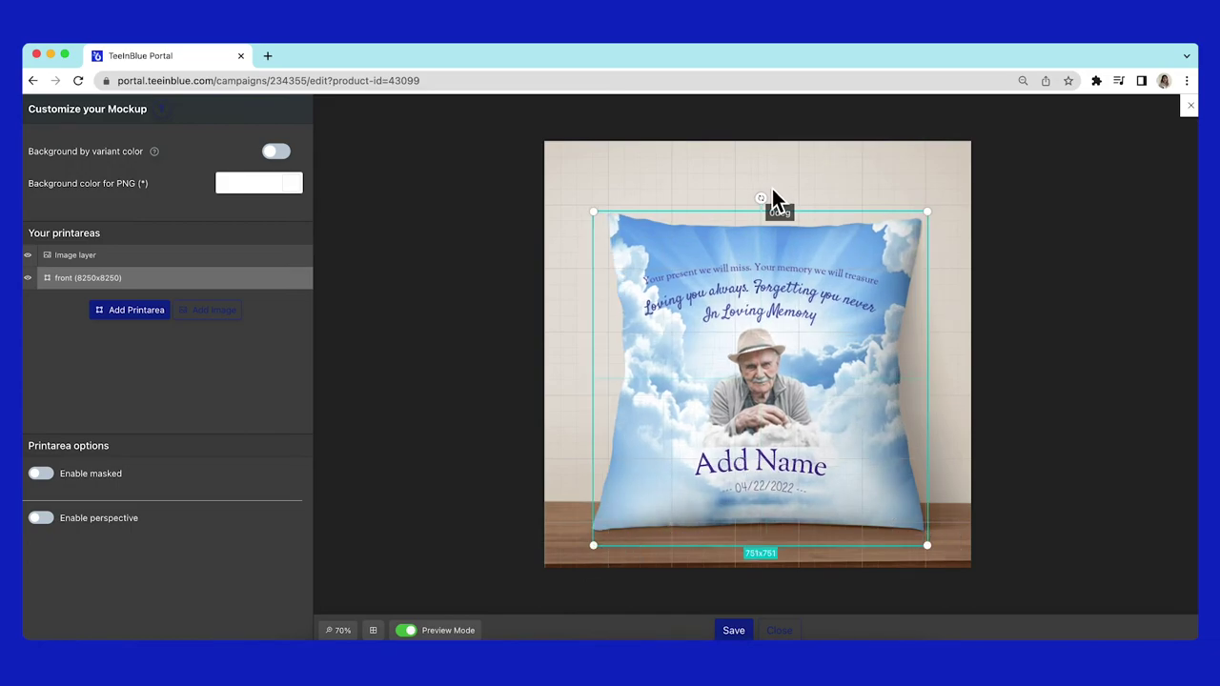
{"action": "left_click_drag", "start_coordinate": [762, 198], "coordinate": [771, 210]}
{"action": "left_click", "coordinate": [736, 630]}
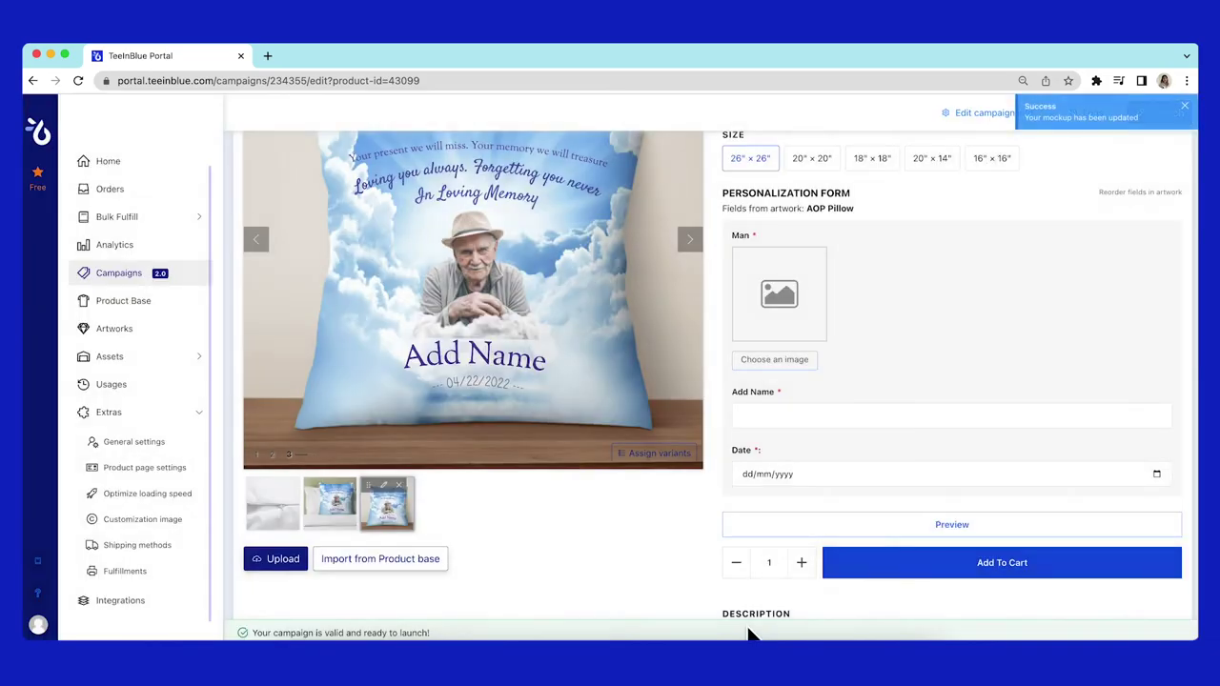
{"action": "scroll", "coordinate": [589, 572], "scroll_direction": "up", "scroll_amount": 3}
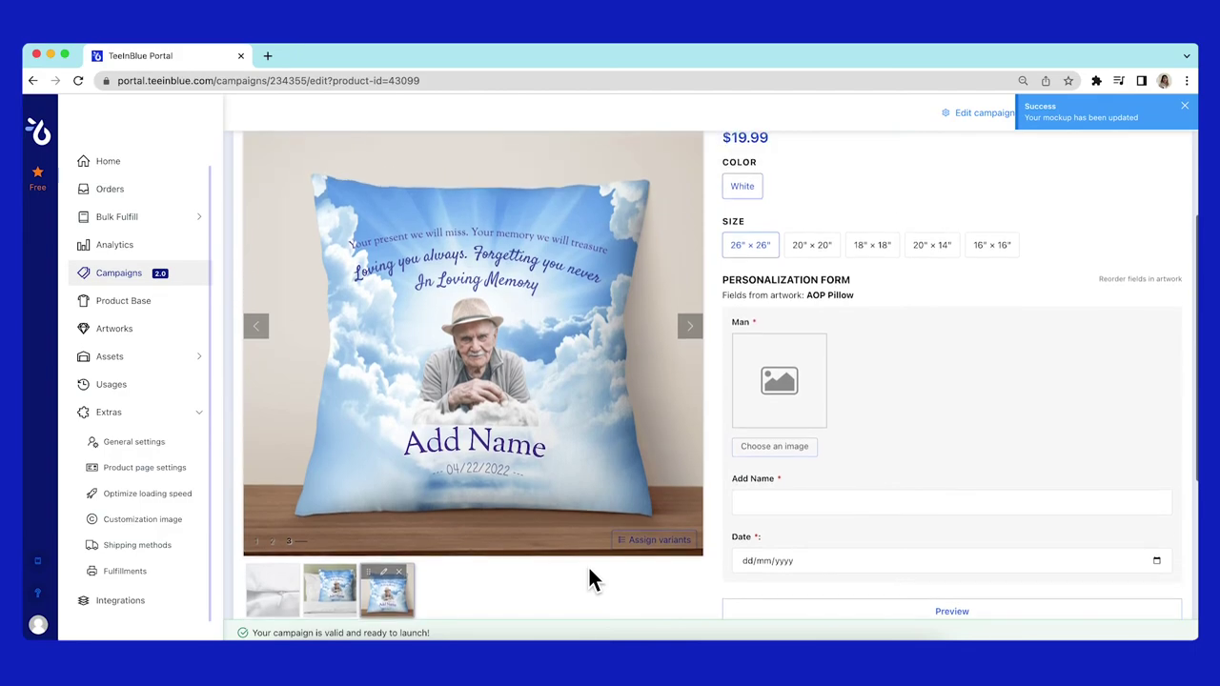
Reorder the campaign mockups so the pillow on the bed comes first, the standing pillow second and the white zipper close-up last
{"action": "scroll", "coordinate": [452, 333], "scroll_direction": "down", "scroll_amount": 1}
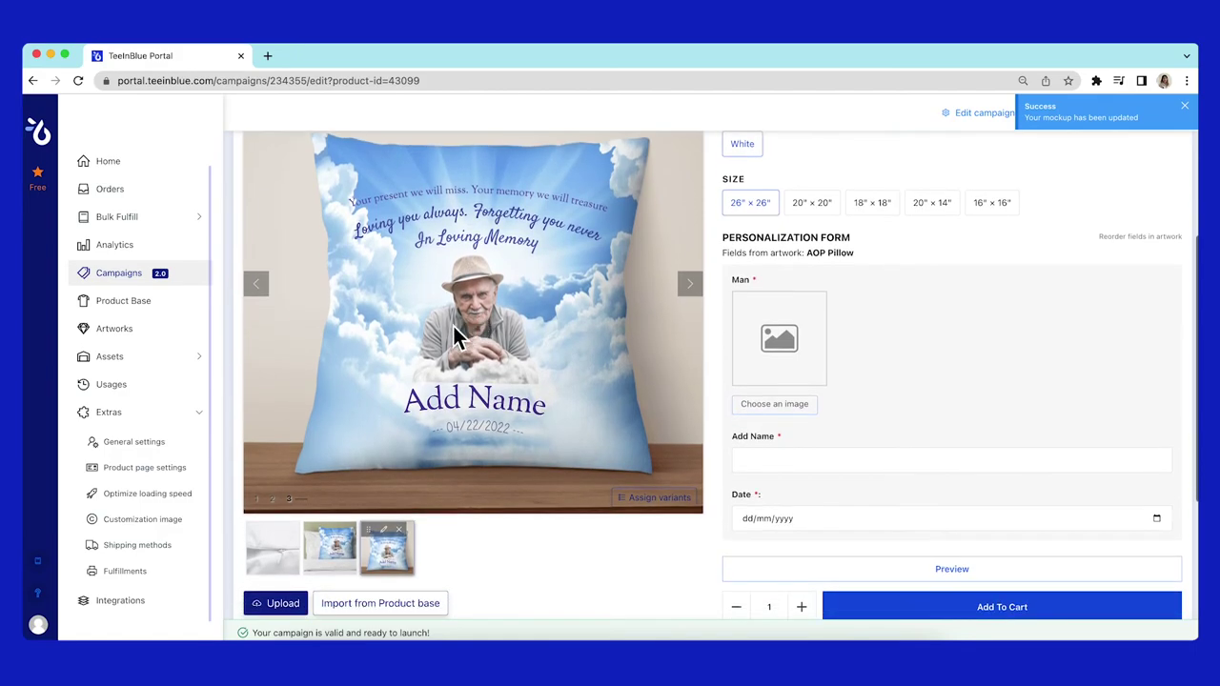
{"action": "left_click", "coordinate": [315, 542]}
{"action": "left_click_drag", "start_coordinate": [318, 542], "coordinate": [273, 540]}
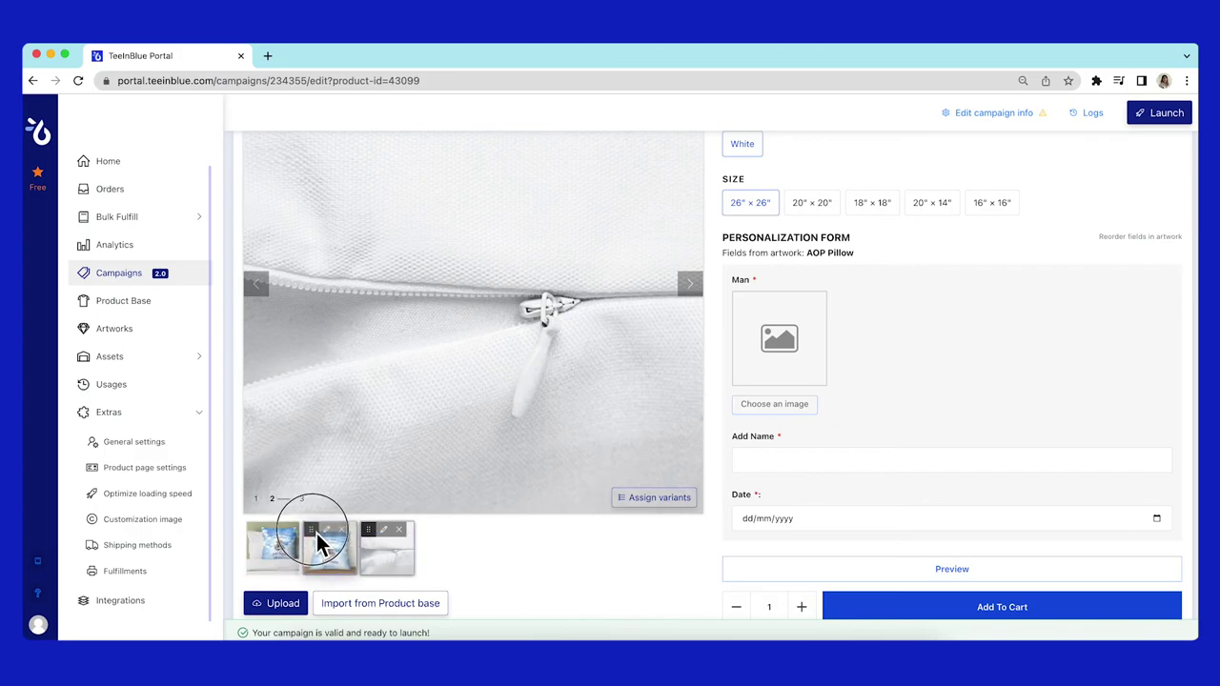
{"action": "left_click", "coordinate": [314, 542]}
{"action": "scroll", "coordinate": [457, 548], "scroll_direction": "up", "scroll_amount": 1}
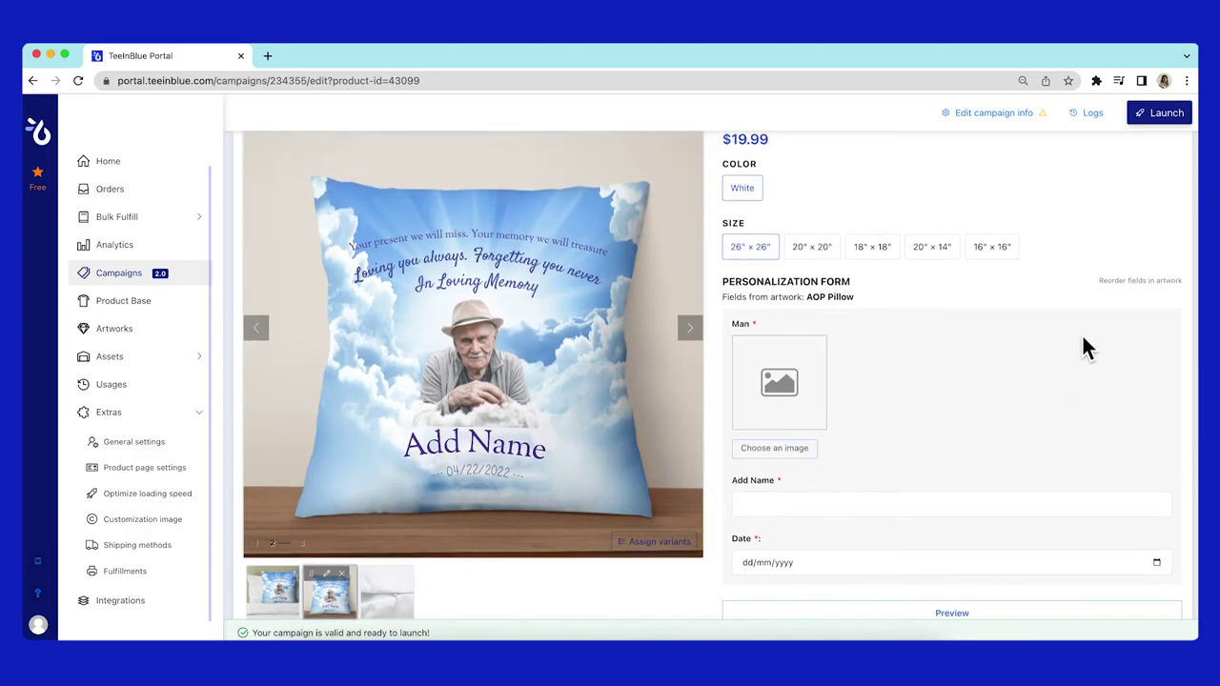
Launch the campaign to the teeinblue Shopify store and view its published product page
{"action": "left_click", "coordinate": [1150, 122]}
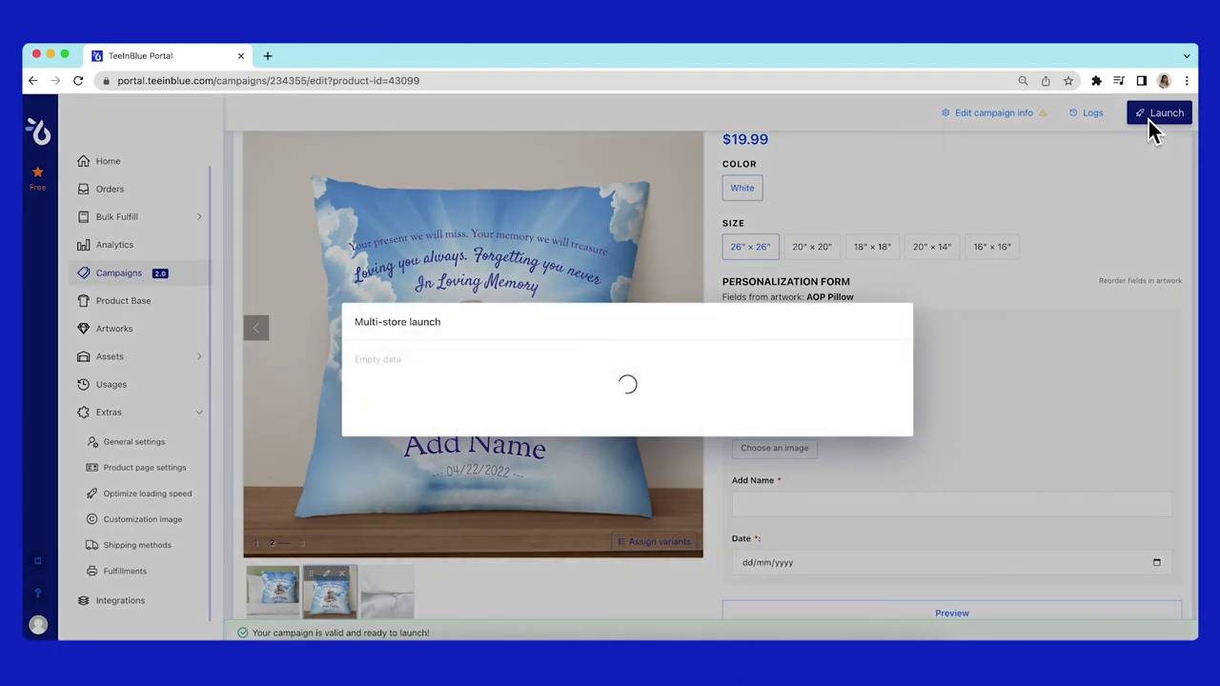
{"action": "left_click", "coordinate": [871, 432]}
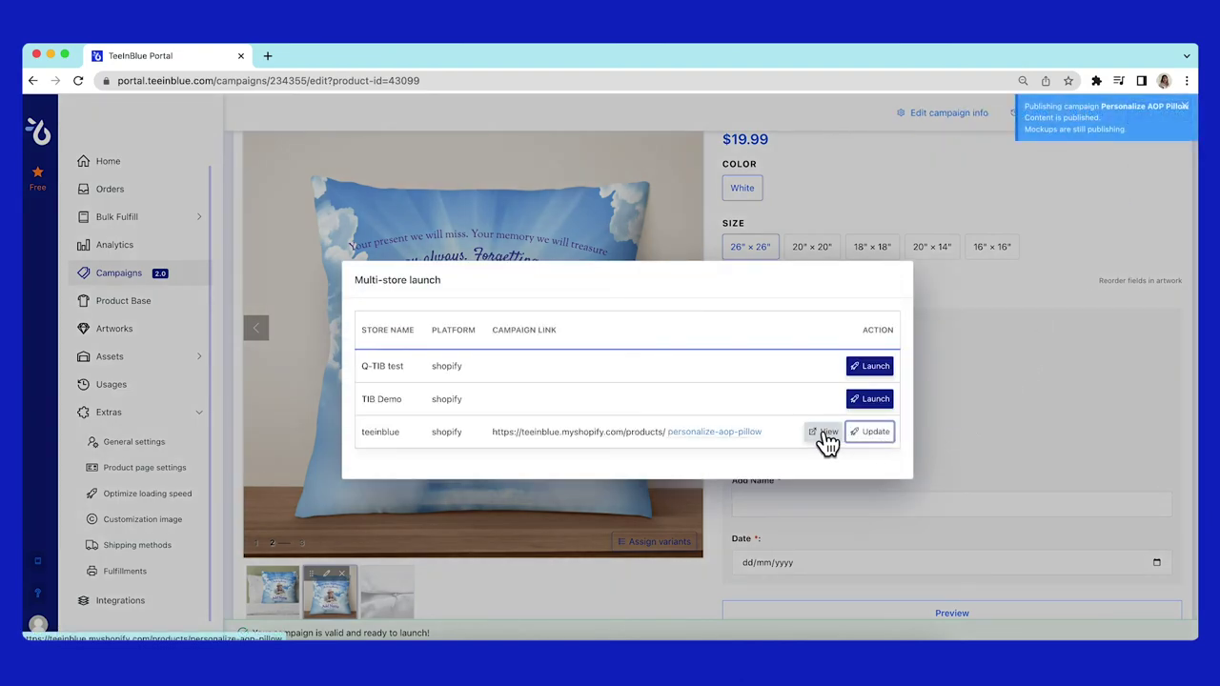
{"action": "left_click", "coordinate": [826, 434]}
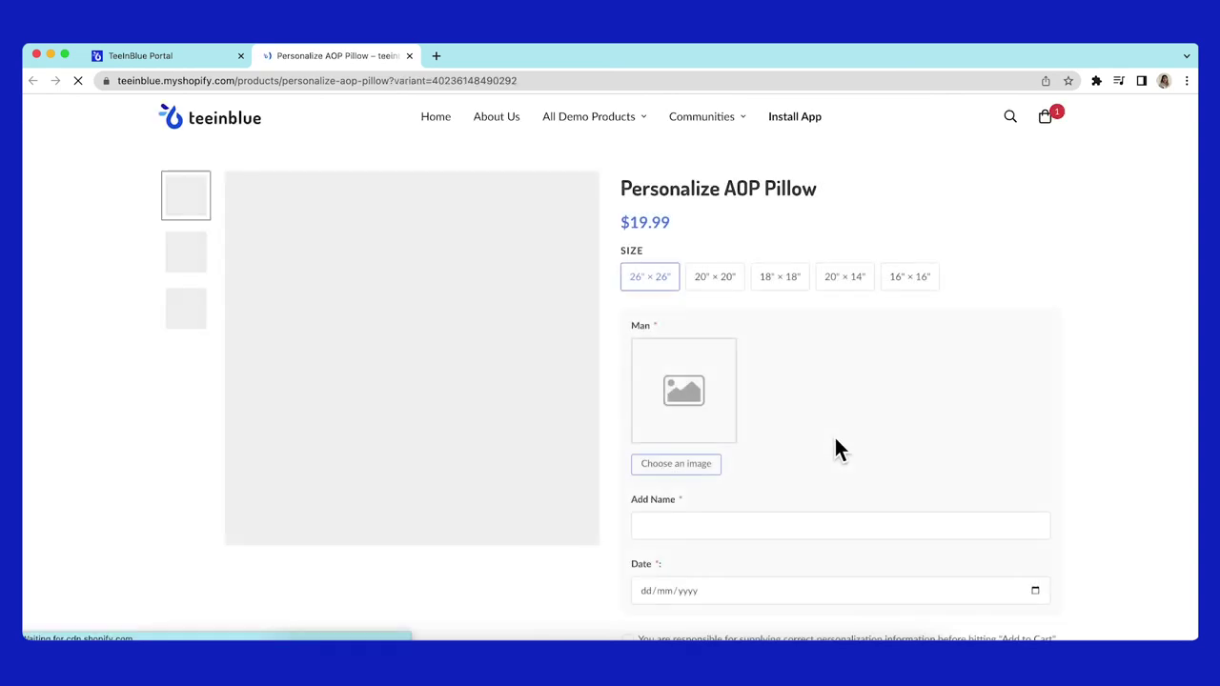
Fill in the memorial person's name on the product page and set the date to 01/04/2020
{"action": "left_click", "coordinate": [755, 508]}
{"action": "type", "text": "Michael"}
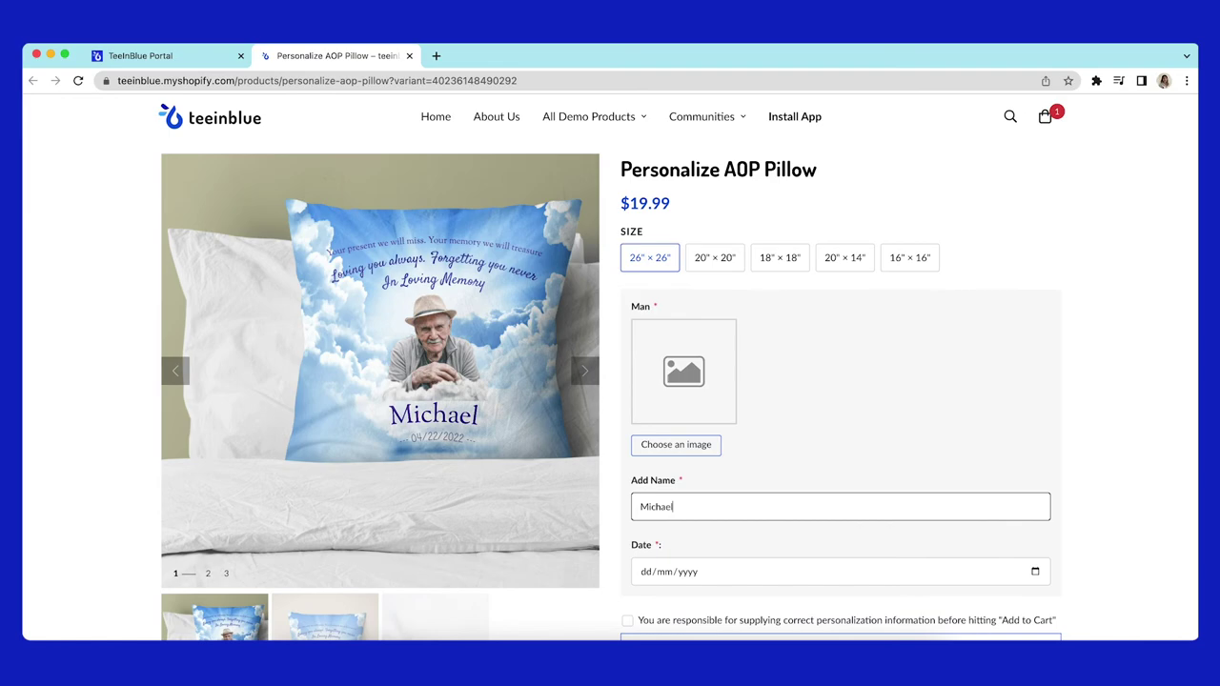
{"action": "left_click", "coordinate": [1036, 572]}
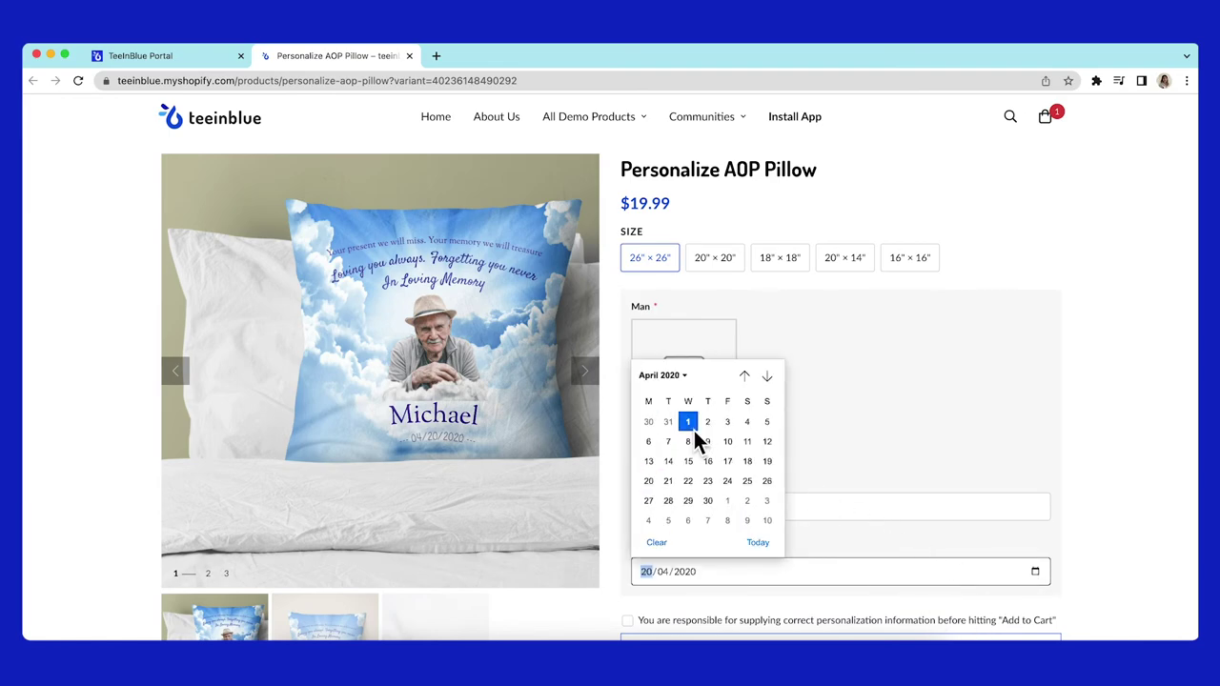
{"action": "left_click", "coordinate": [693, 428]}
Upload image.jpeg as the Man photo and enlarge the crop frame to cover the man's head and upper body down to the photo's lower edge
{"action": "left_click", "coordinate": [694, 449]}
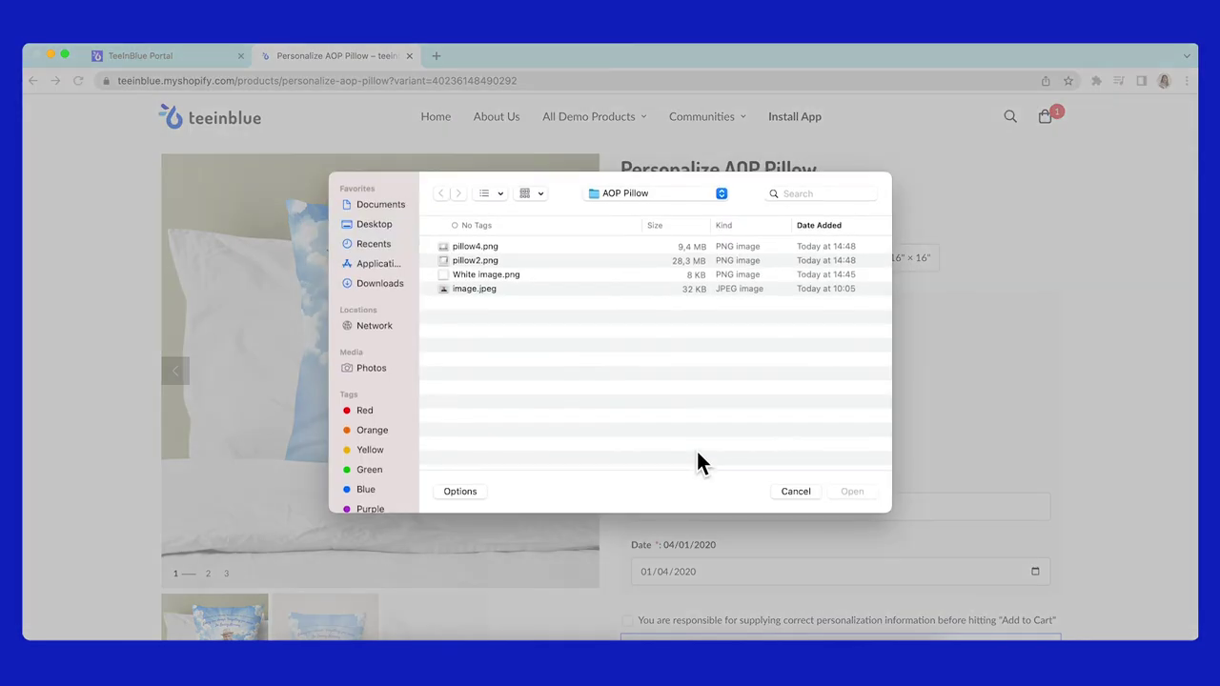
{"action": "left_click", "coordinate": [527, 295]}
{"action": "left_click", "coordinate": [858, 494]}
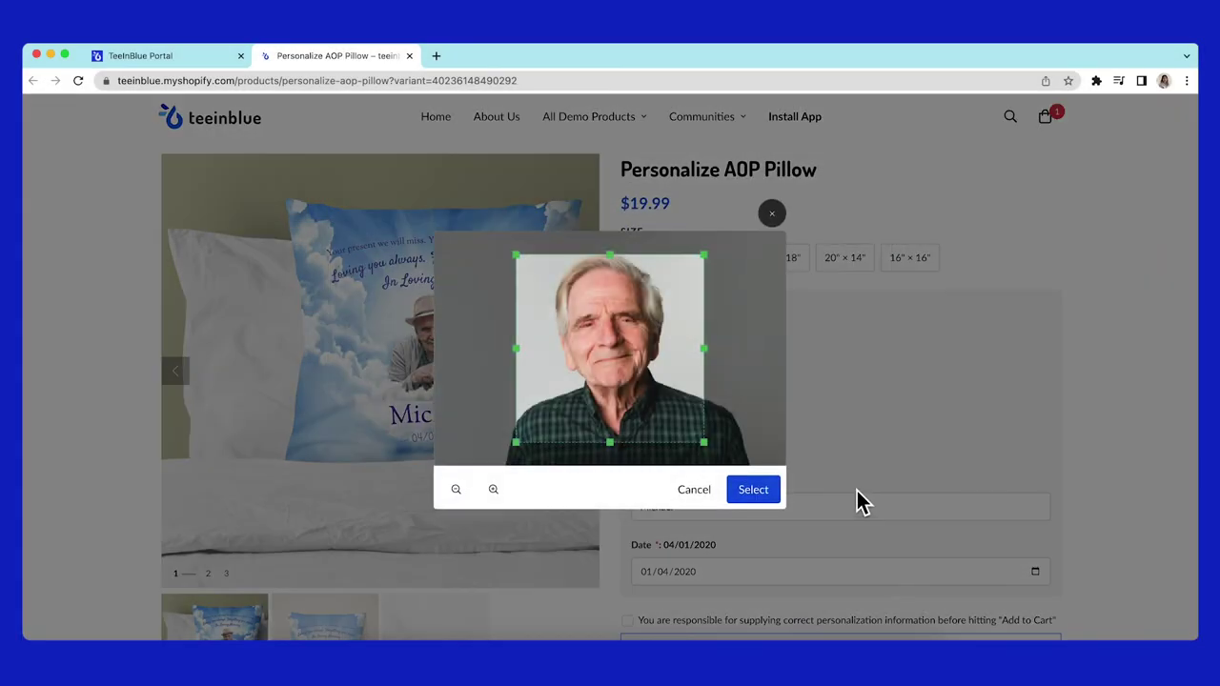
{"action": "left_click_drag", "start_coordinate": [708, 440], "coordinate": [747, 480]}
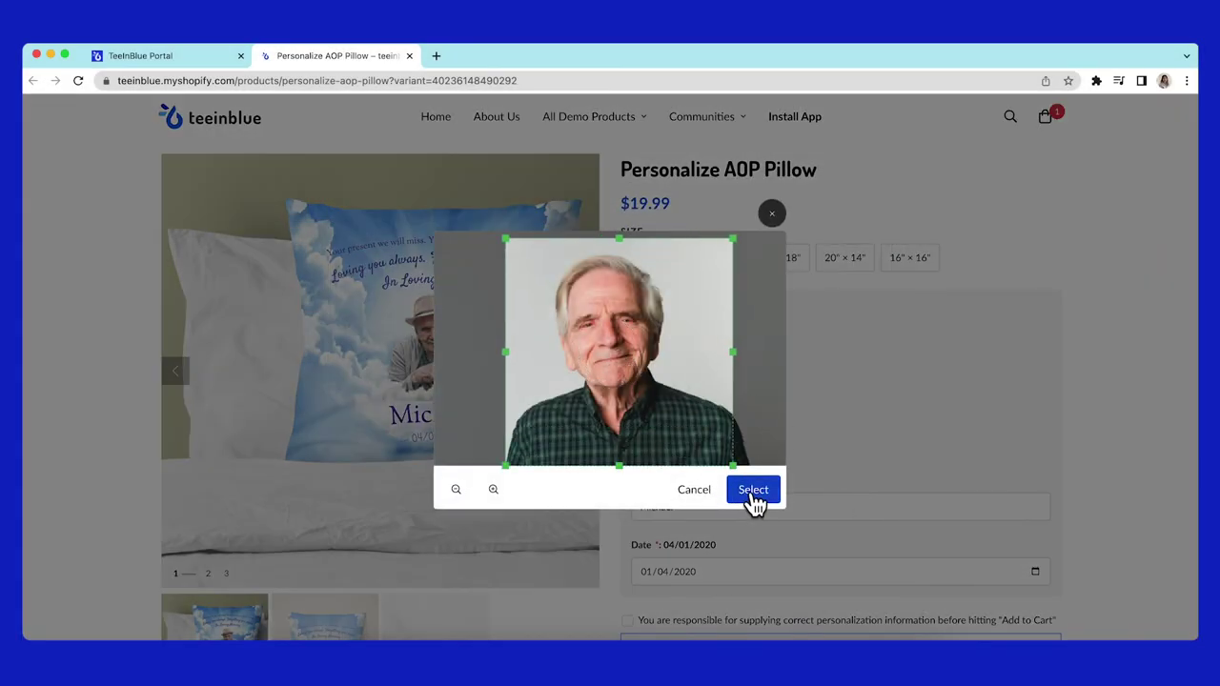